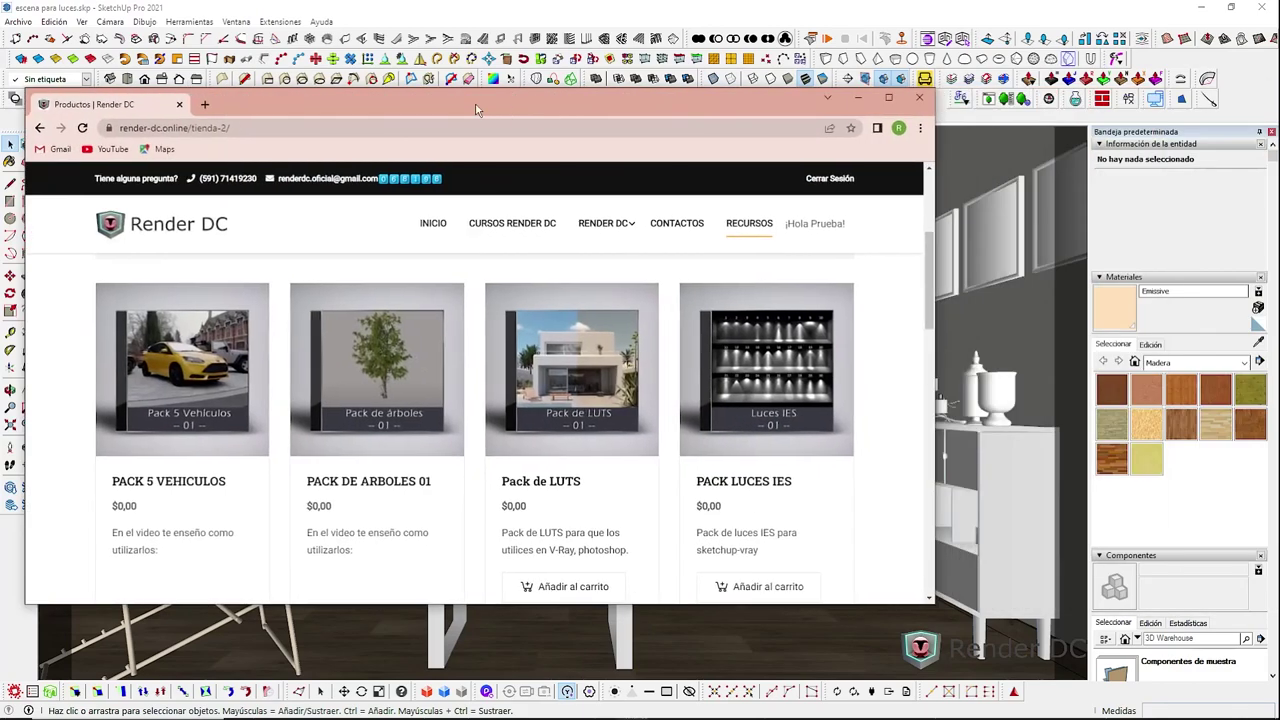
# Step: Maximize the Chrome window showing the Render DC resources page with PACK LUCES IES
pyautogui.moveTo(475, 102); pyautogui.dragTo(531, 92)
pyautogui.click(943, 86)
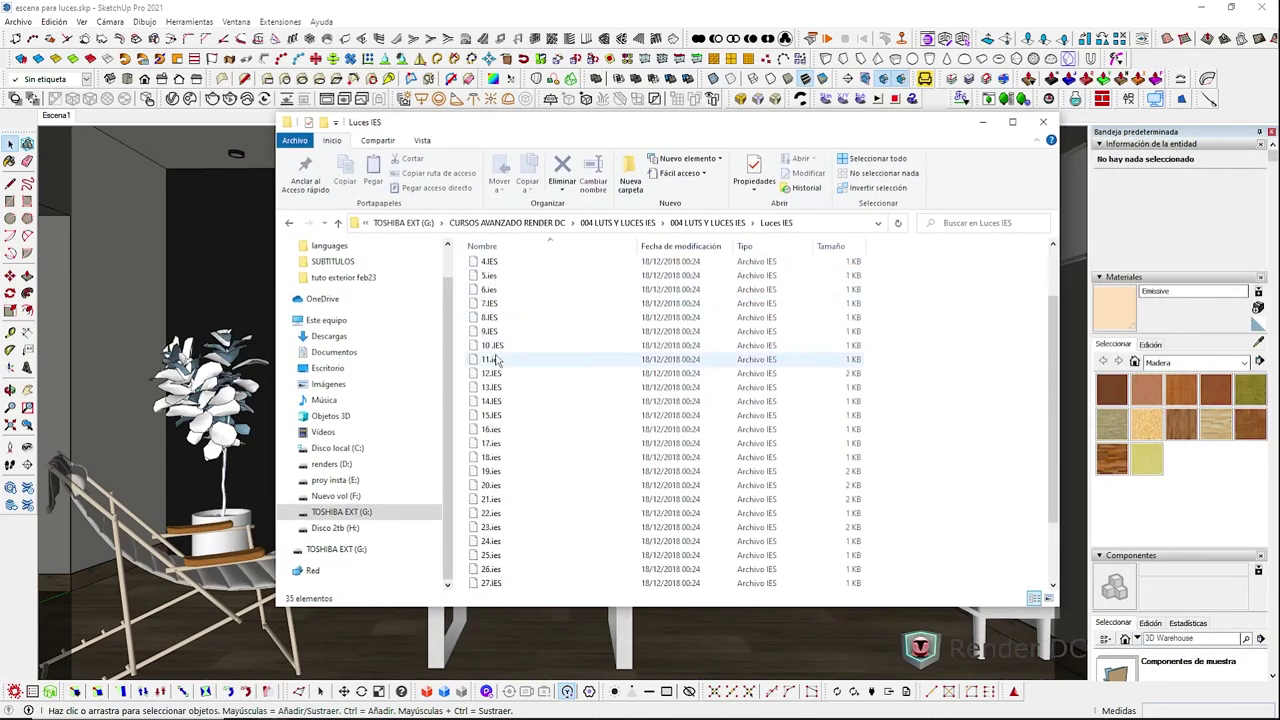
# Step: Scroll through the .ies light files in the Luces IES folder
pyautogui.scroll(-2, 498, 560)
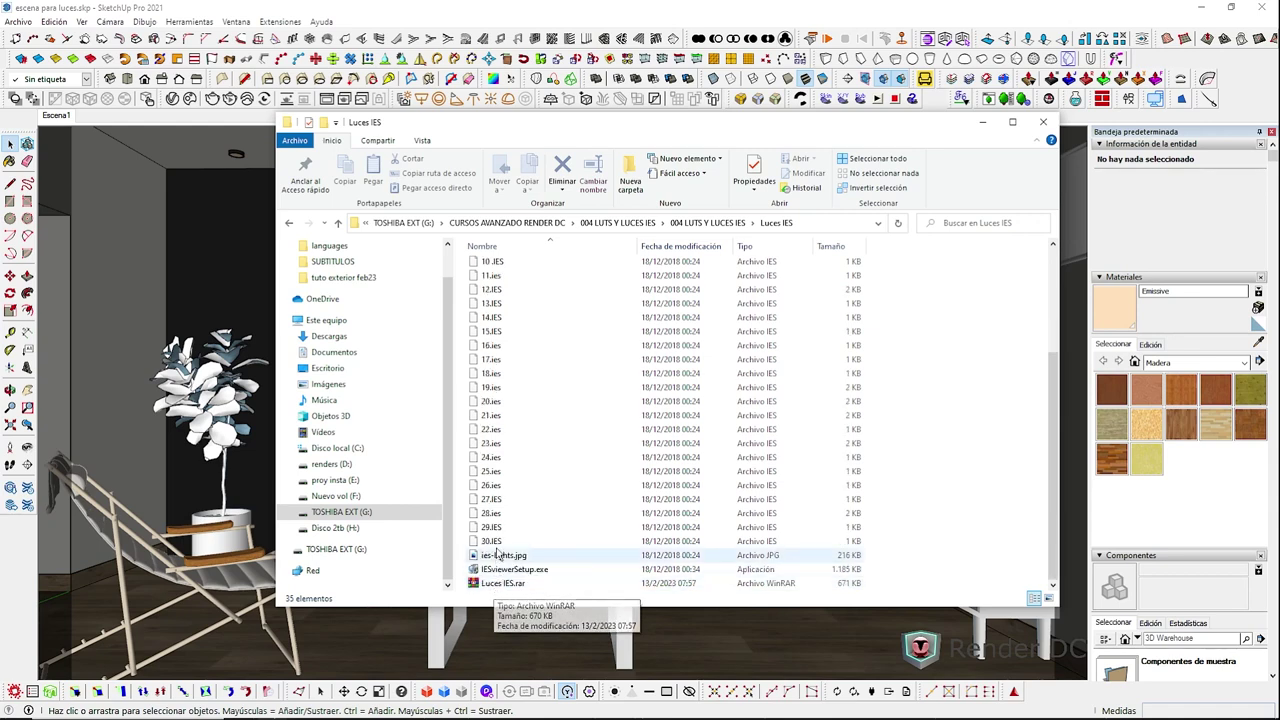
pyautogui.scroll(2, 505, 400)
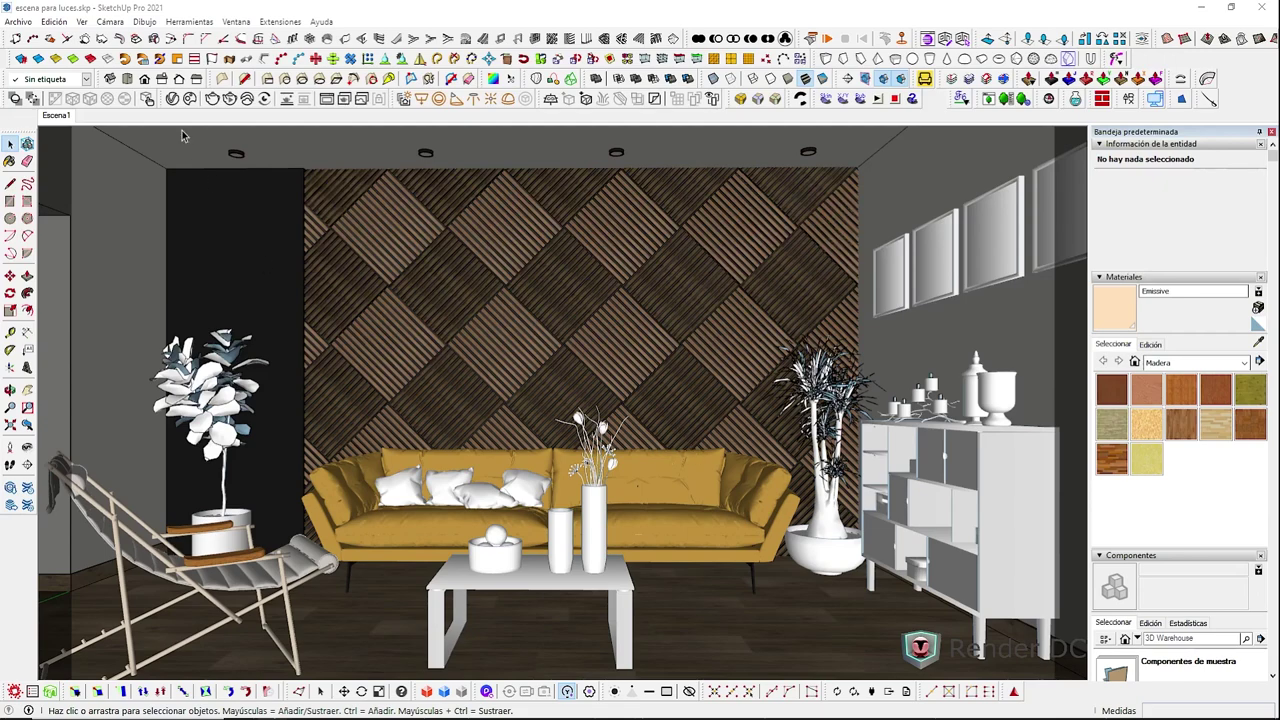
# Step: Open the V-Ray Asset Editor and review its render settings and scene lights
pyautogui.click(173, 100)
pyautogui.click(676, 169)
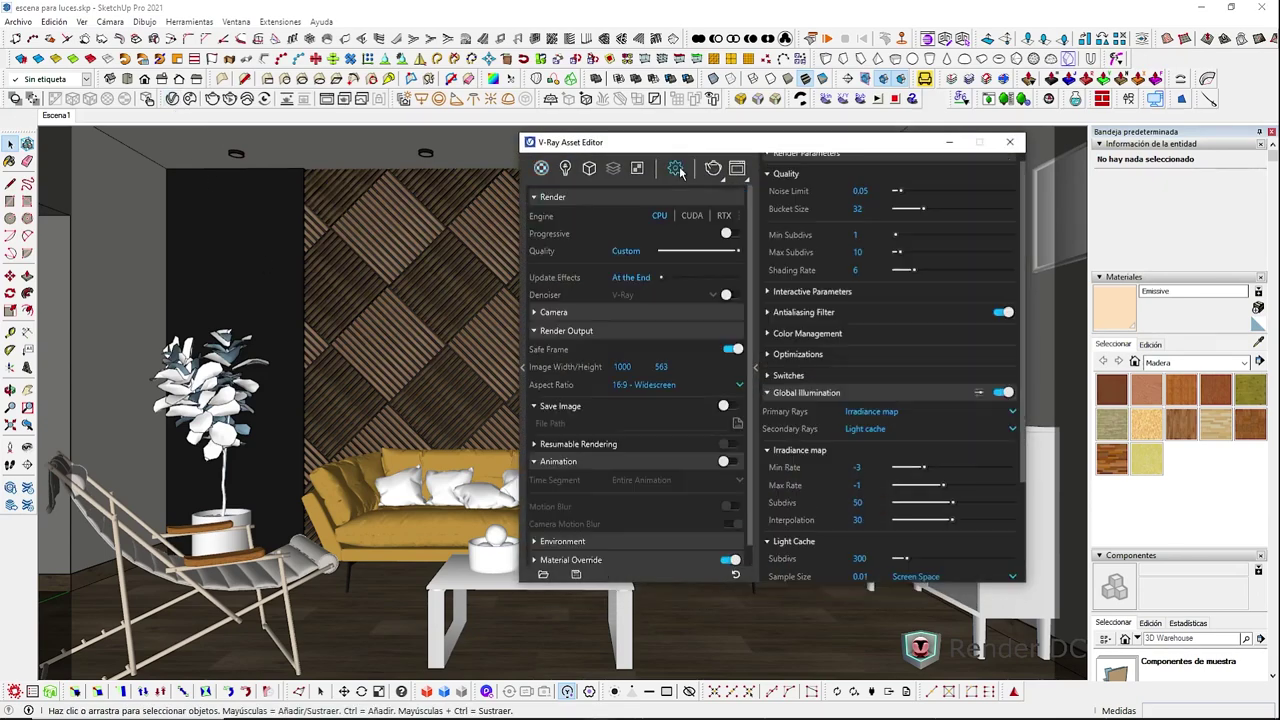
pyautogui.scroll(1, 828, 395)
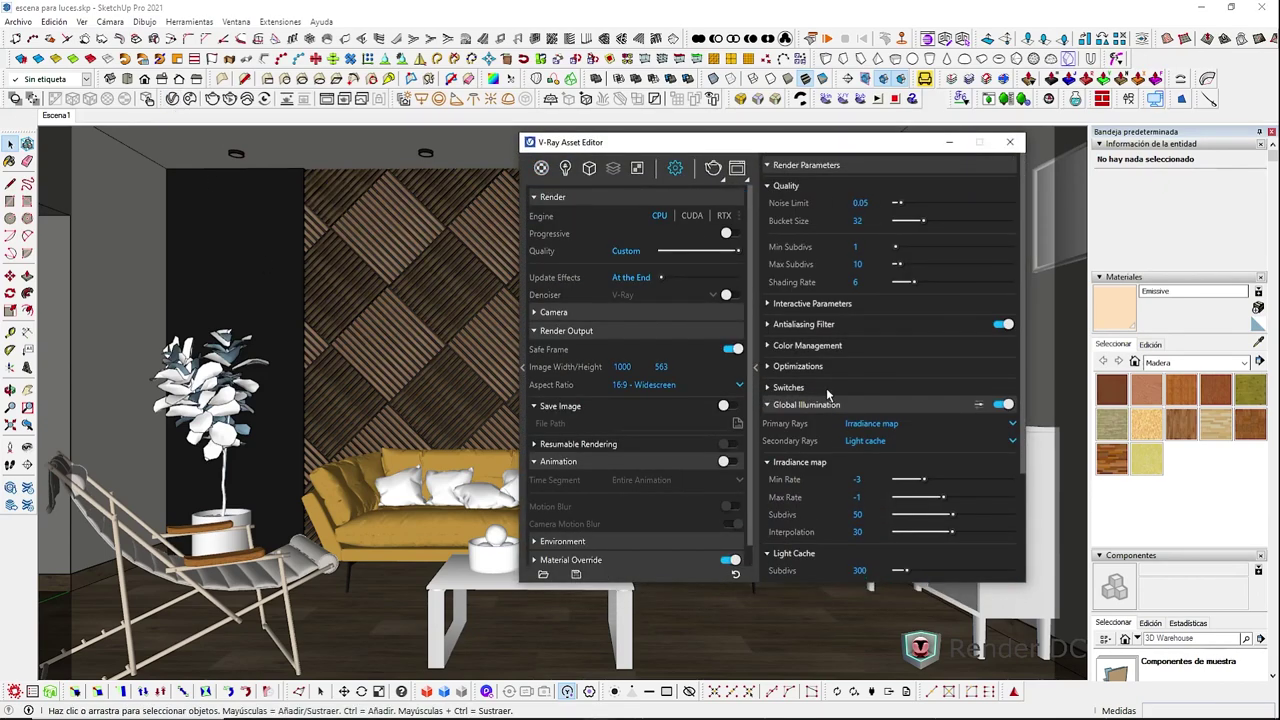
pyautogui.scroll(-1, 690, 461)
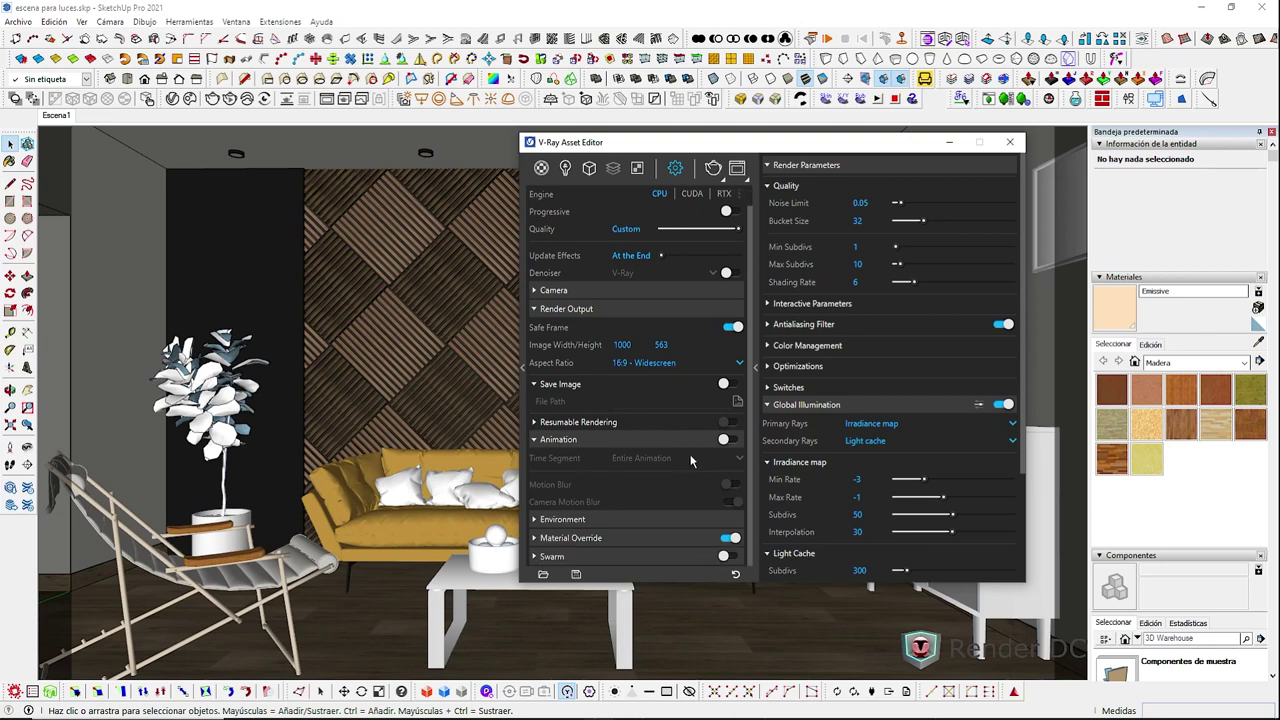
pyautogui.click(565, 169)
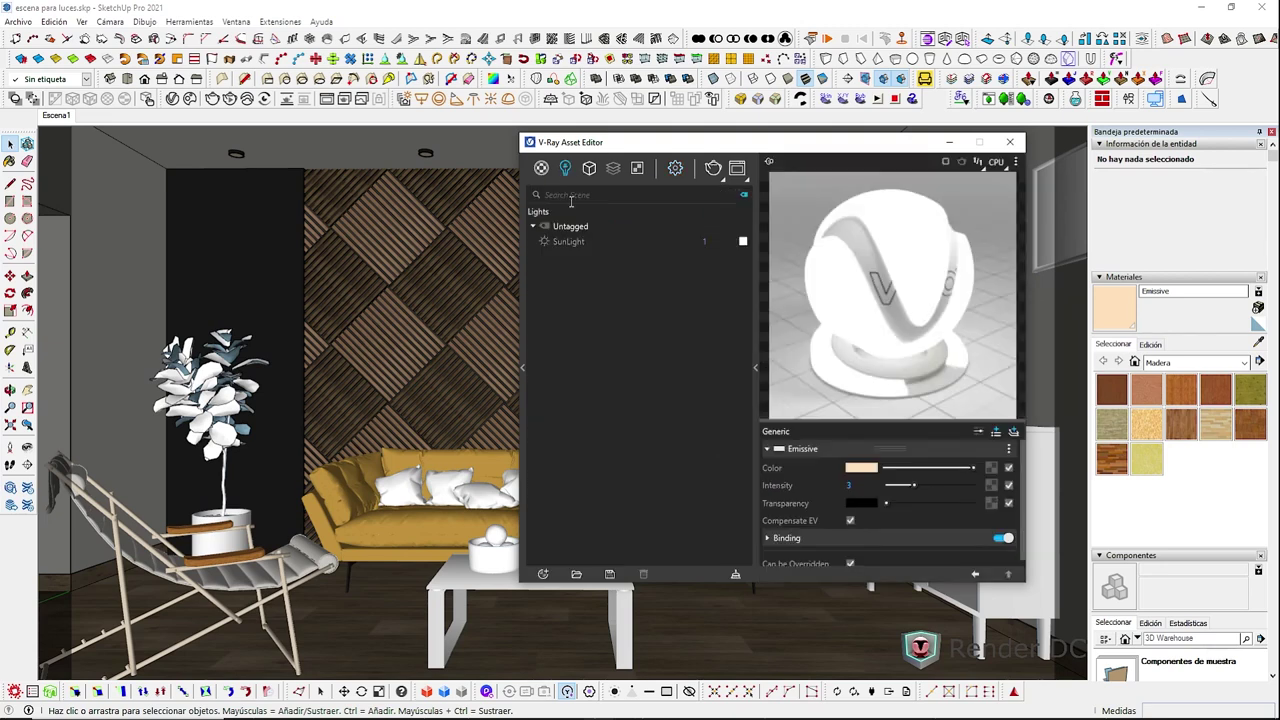
pyautogui.click(675, 168)
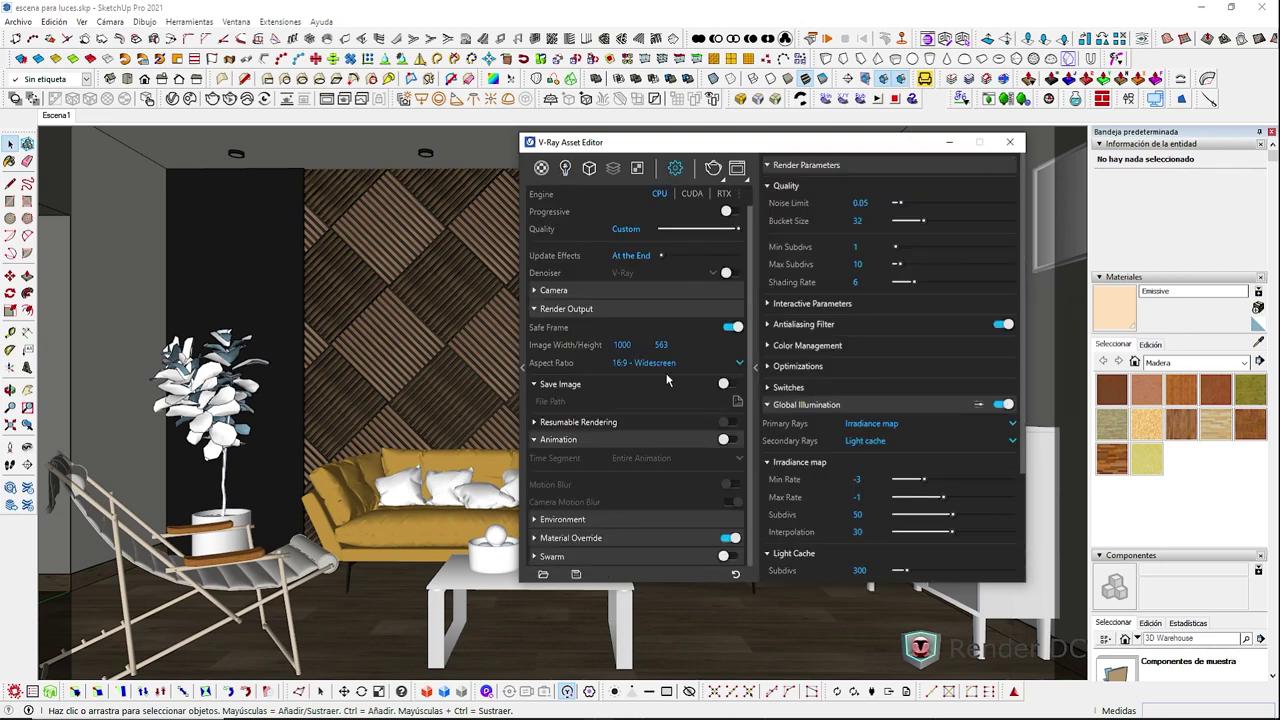
# Step: Turn off the environment GI override and start a 1000×563 test render
pyautogui.click(581, 518)
pyautogui.scroll(-4, 724, 491)
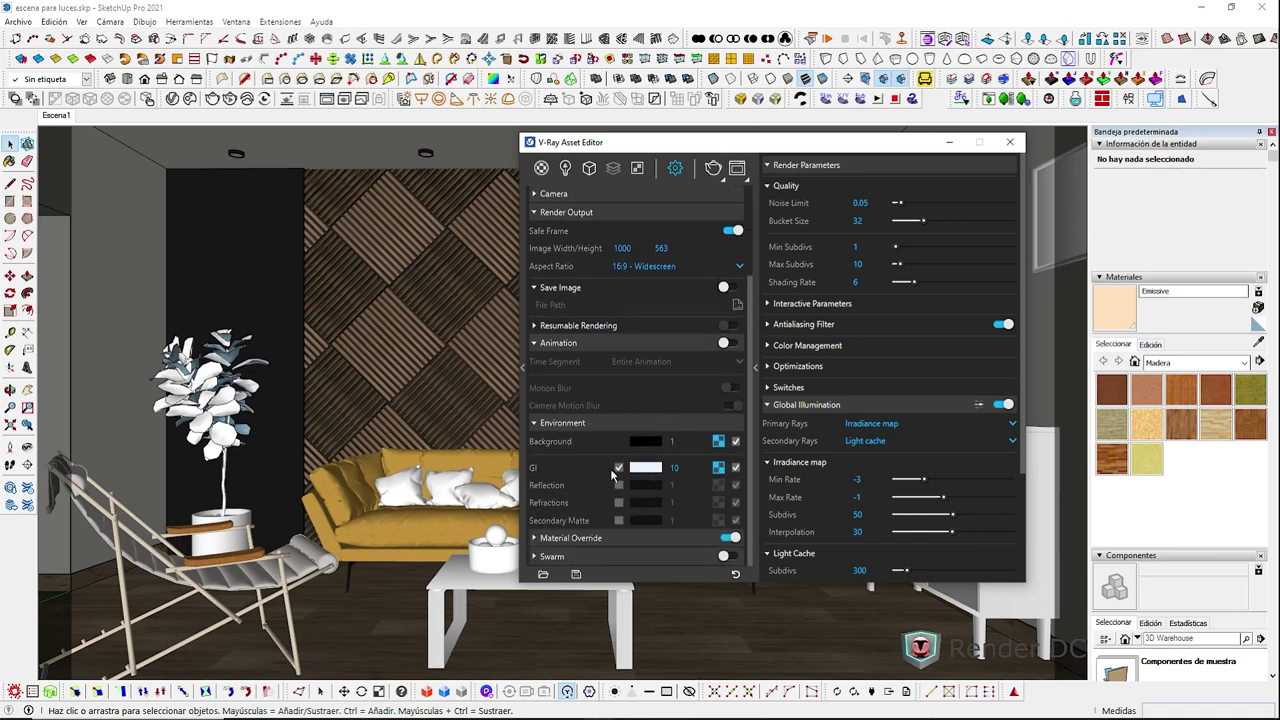
pyautogui.click(620, 469)
pyautogui.click(713, 167)
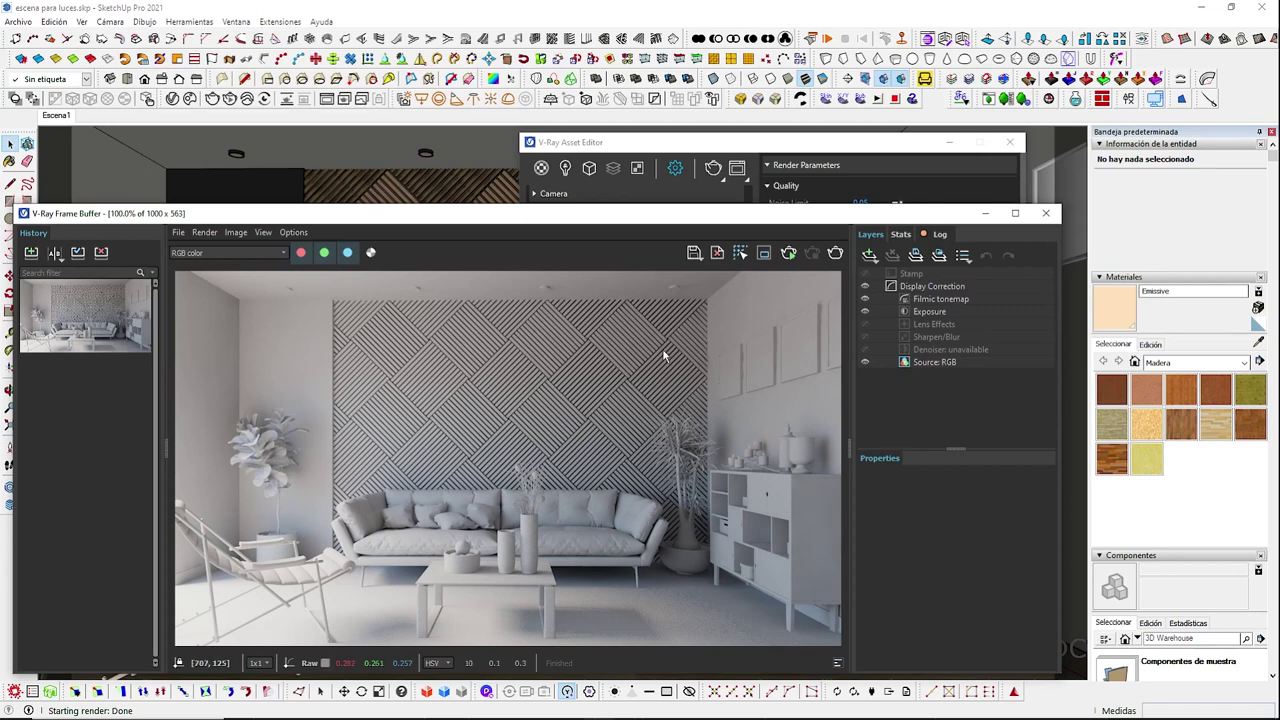
# Step: Confirm SunLight is the scene's only listed light, then re-render without GI
pyautogui.click(648, 152)
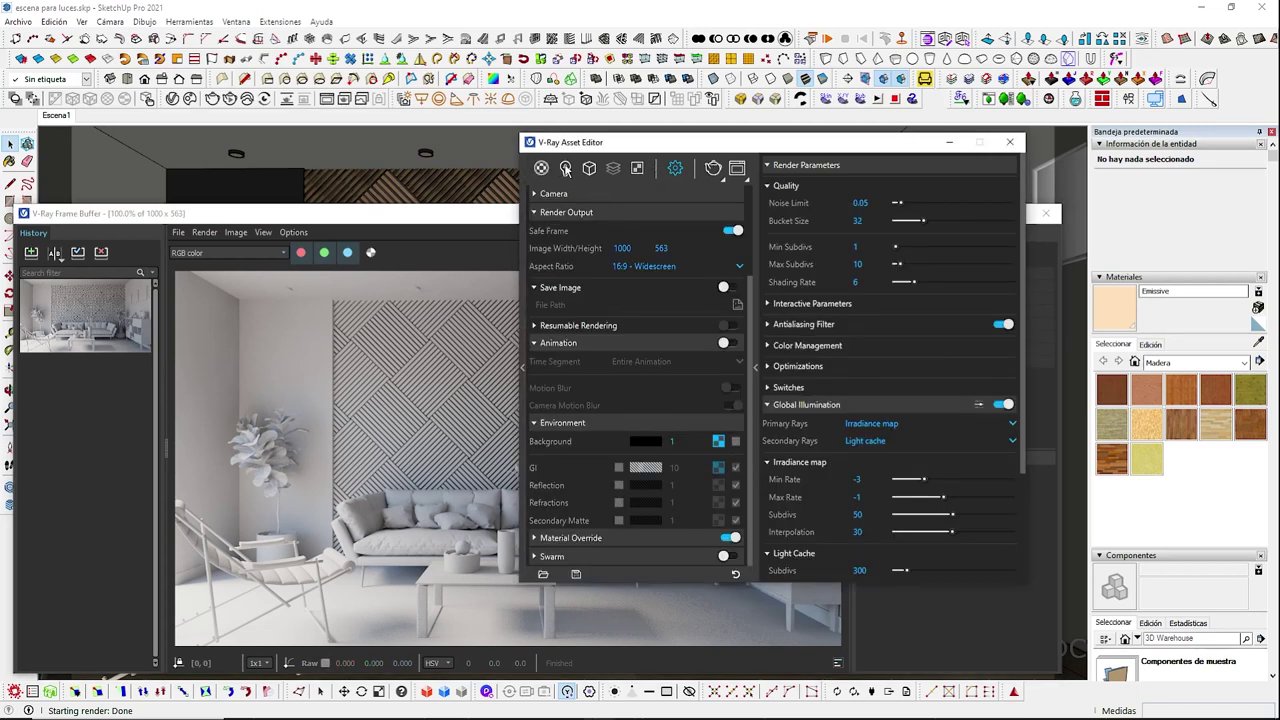
pyautogui.click(565, 168)
pyautogui.click(546, 242)
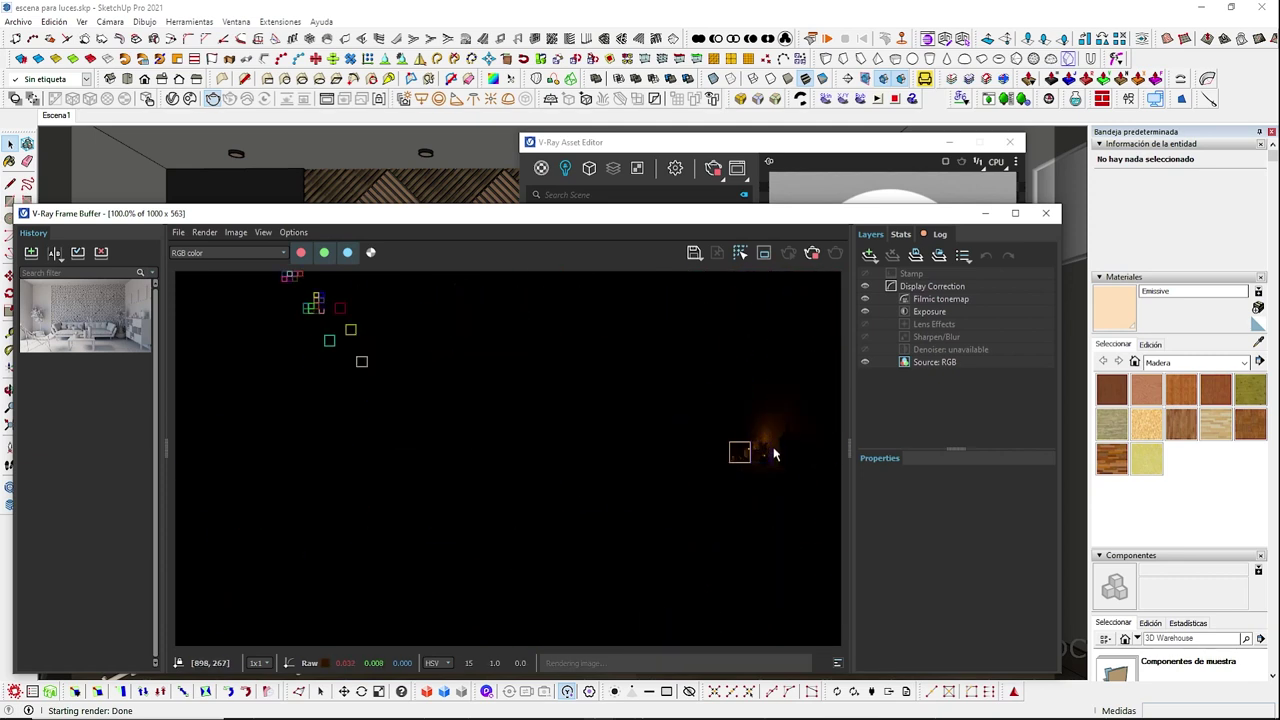
# Step: Switch off the Candle Holder 002 lights in Geometries and re-render the scene
pyautogui.click(985, 213)
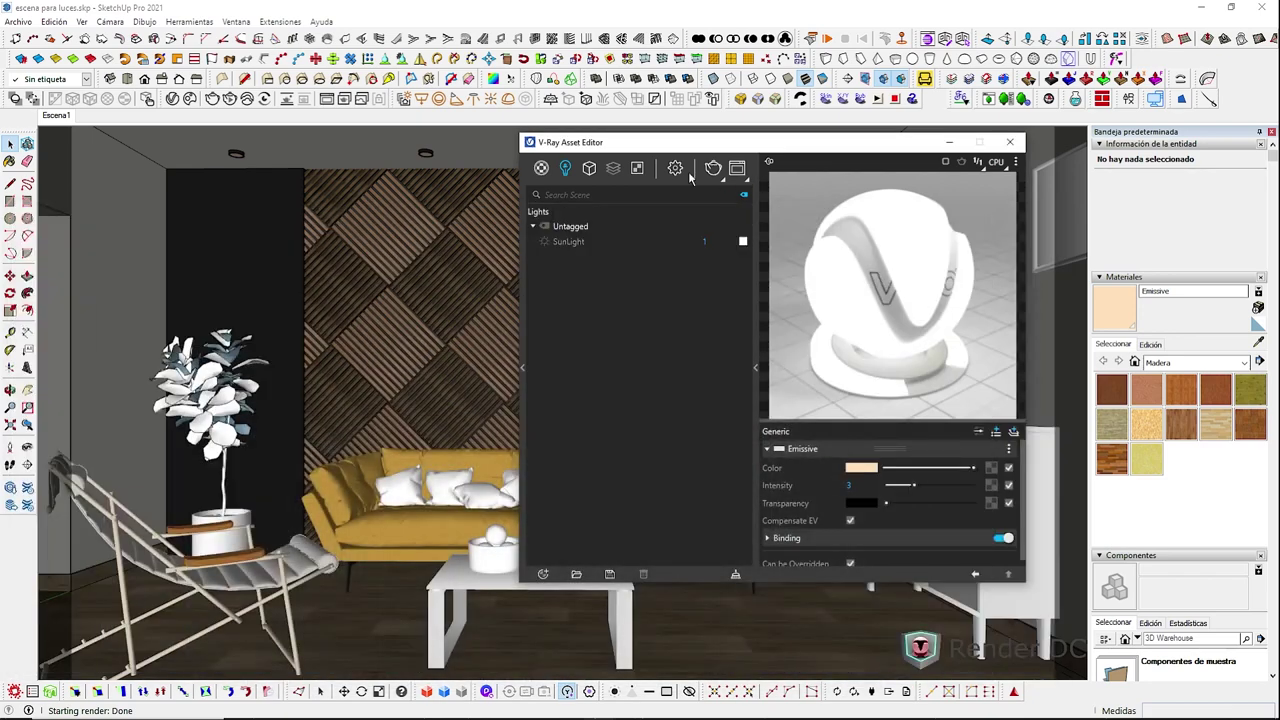
pyautogui.click(589, 168)
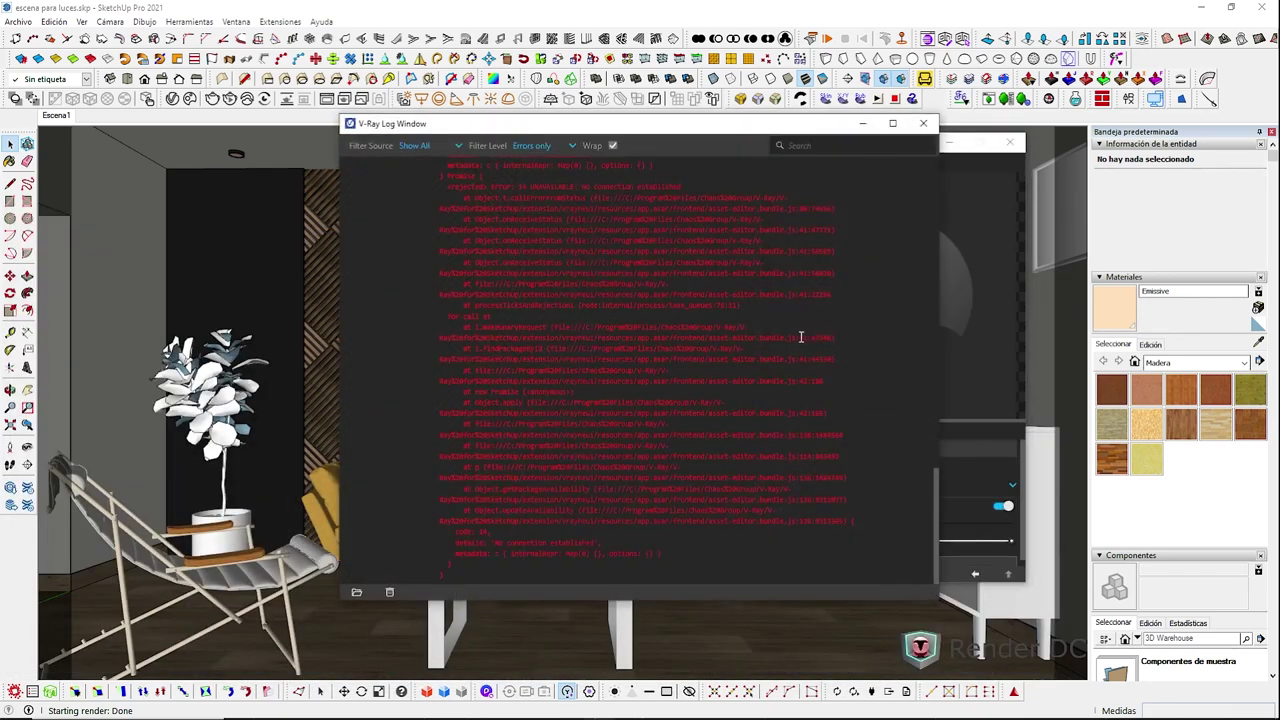
pyautogui.click(923, 123)
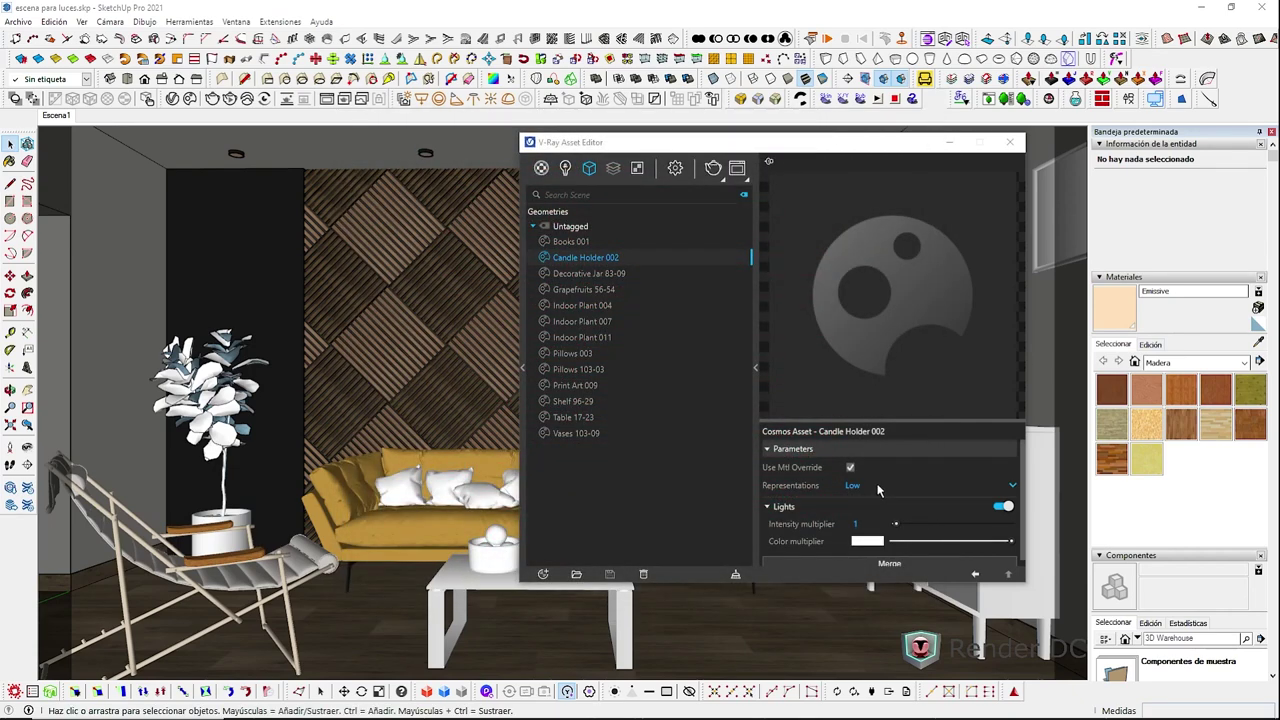
pyautogui.moveTo(800, 142); pyautogui.dragTo(565, 142)
pyautogui.click(920, 399)
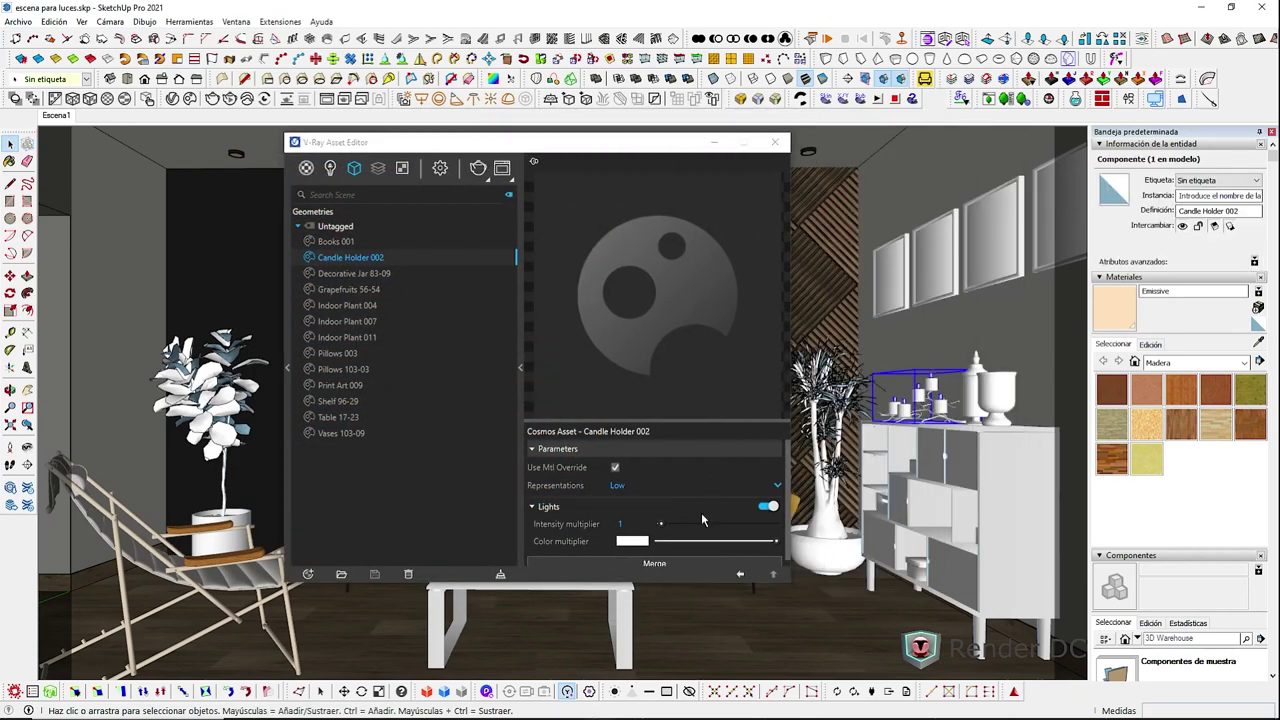
pyautogui.click(766, 507)
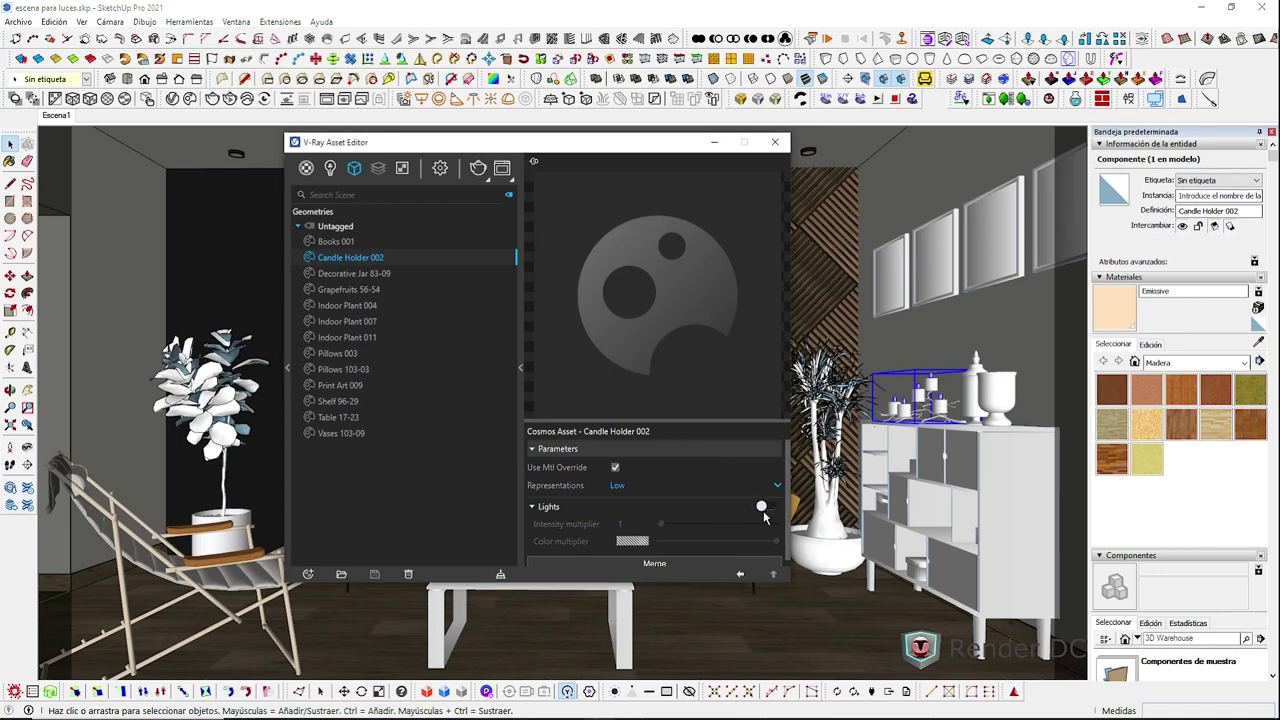
pyautogui.click(502, 168)
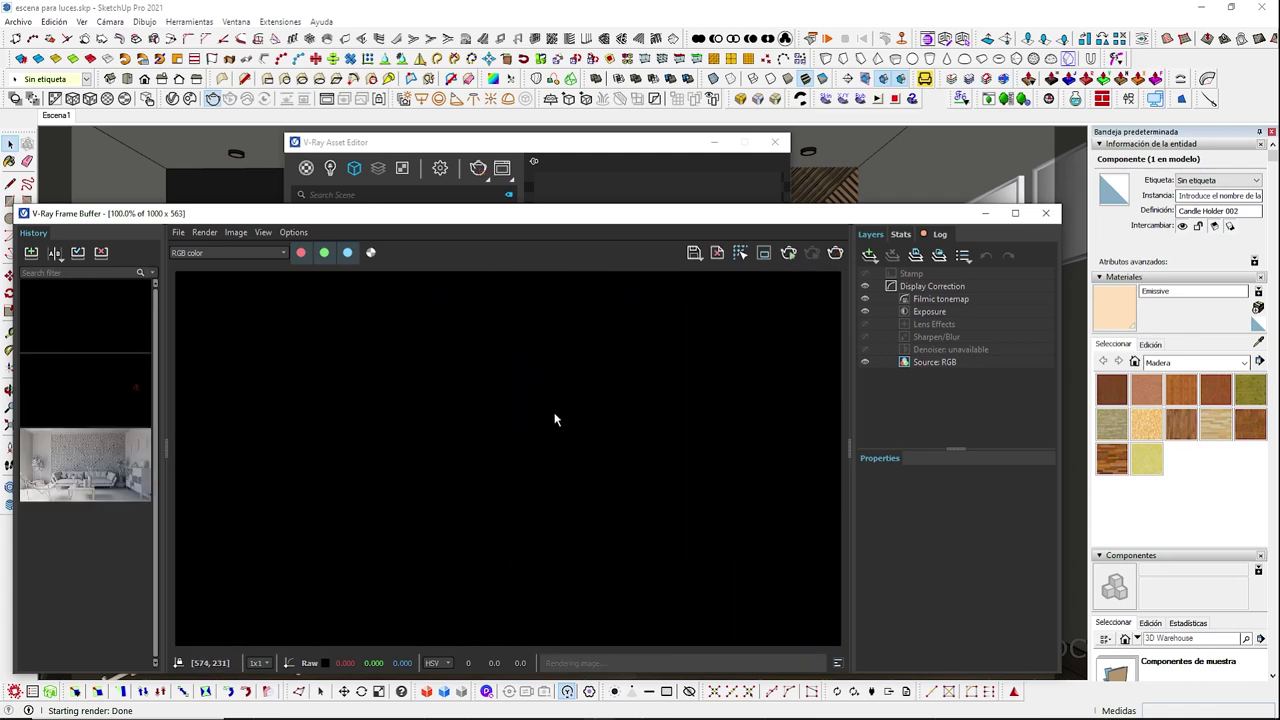
# Step: Close the V-Ray Frame Buffer and minimize the Asset Editor
pyautogui.click(985, 213)
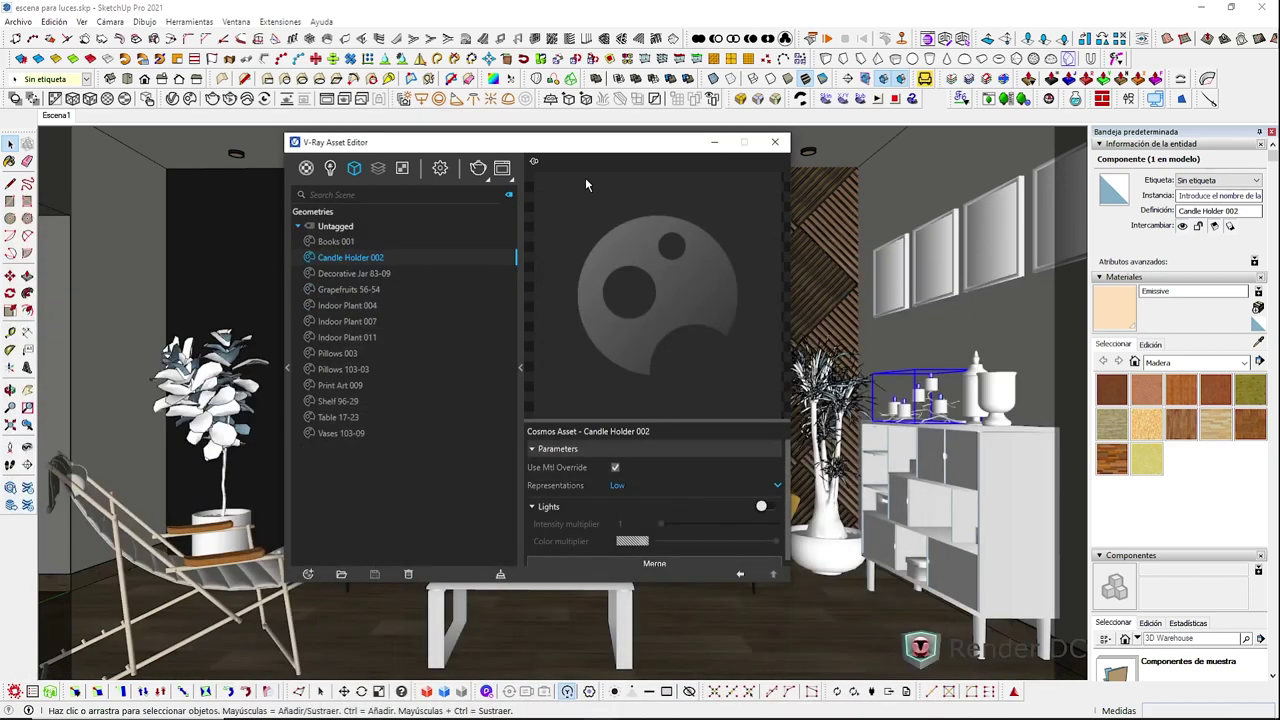
pyautogui.moveTo(641, 151); pyautogui.dragTo(749, 158)
pyautogui.click(822, 150)
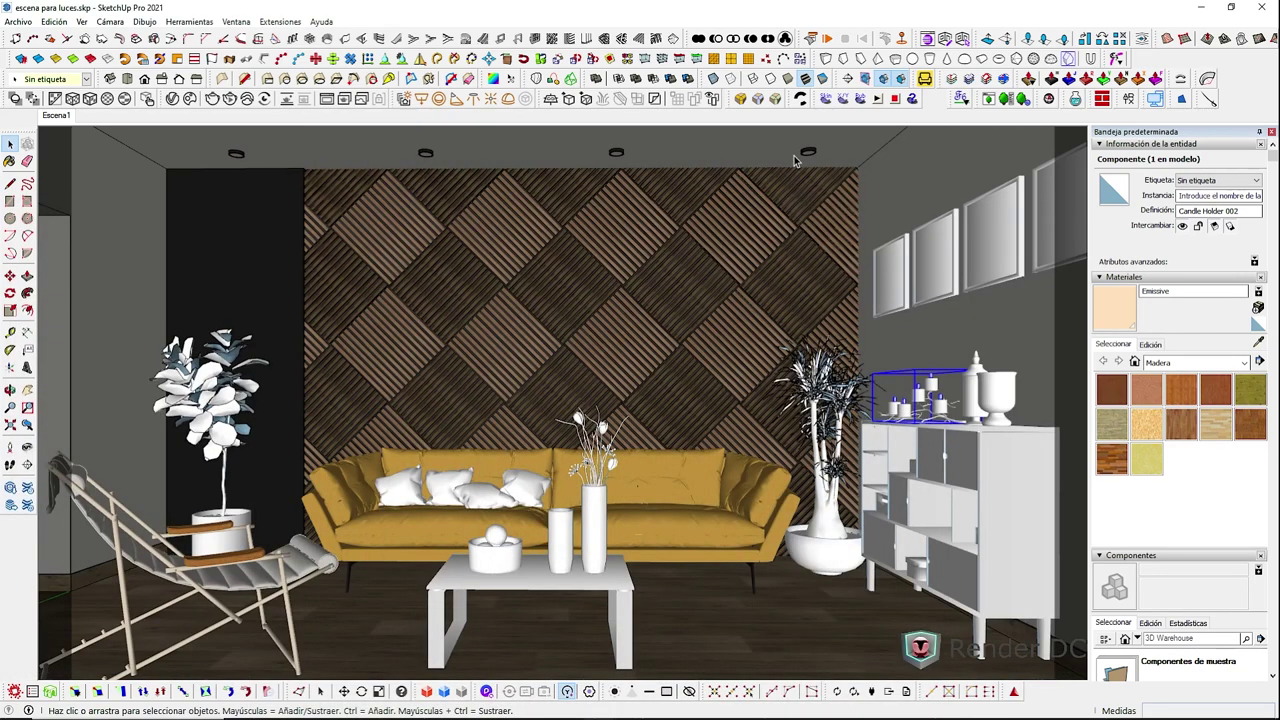
# Step: Turn the camera toward the ceiling and select the right downlight inside its group
pyautogui.press('l')
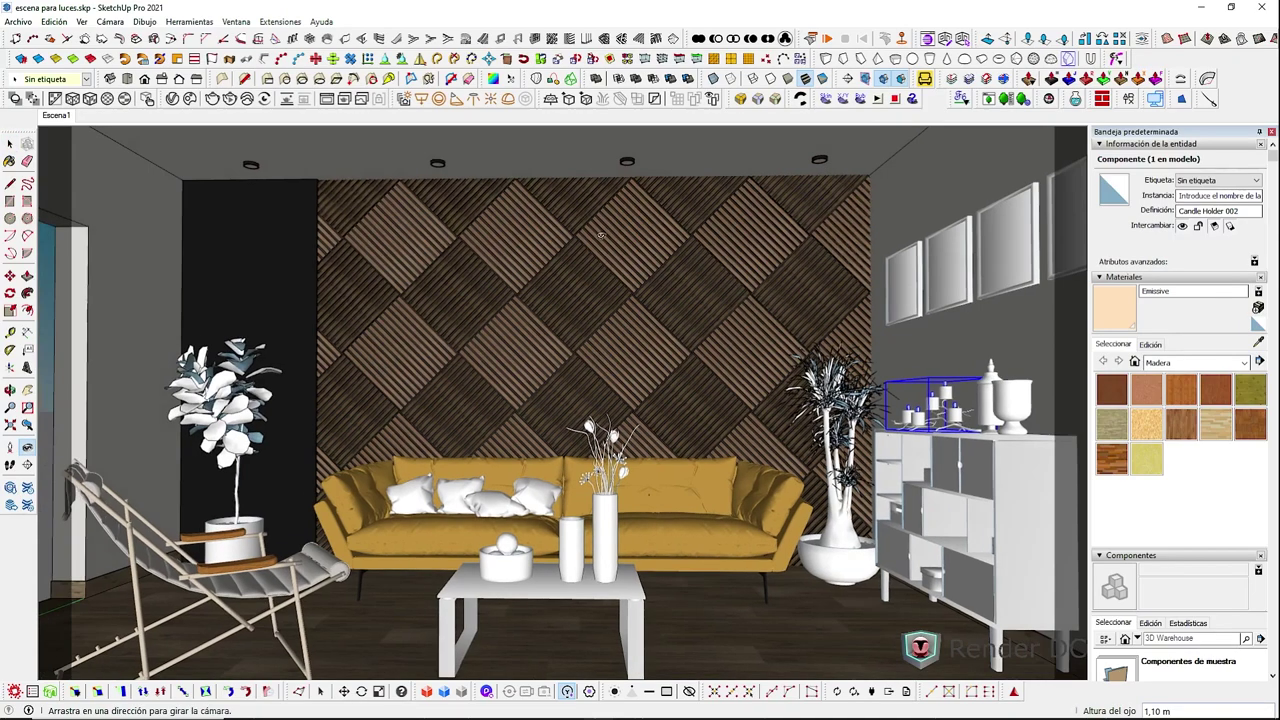
pyautogui.moveTo(630, 261); pyautogui.dragTo(391, 251)
pyautogui.press('space')
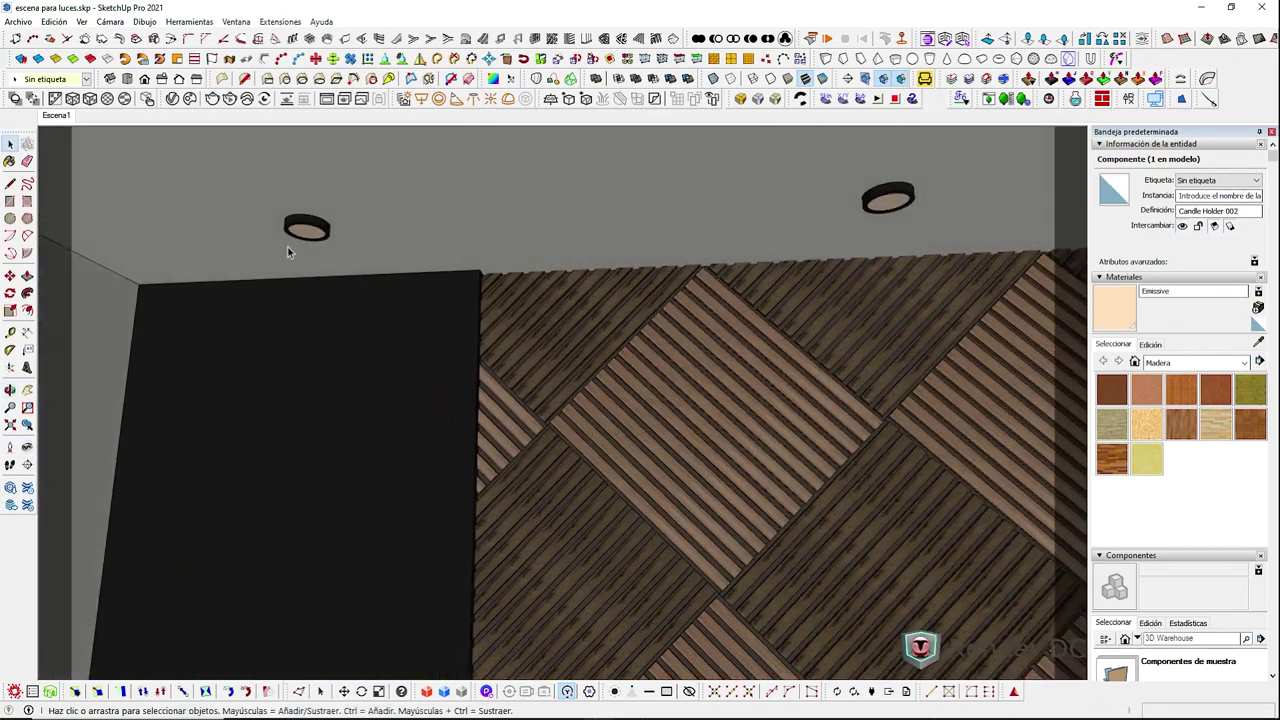
pyautogui.doubleClick(287, 247)
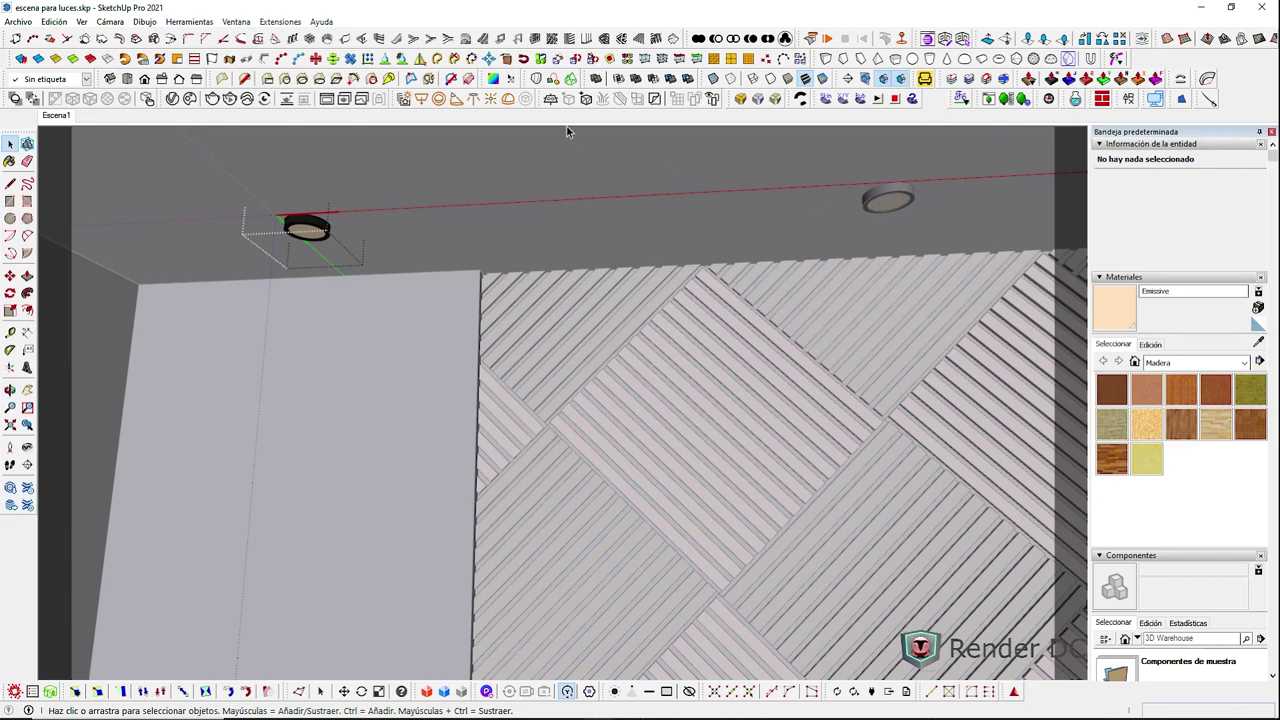
pyautogui.click(892, 205)
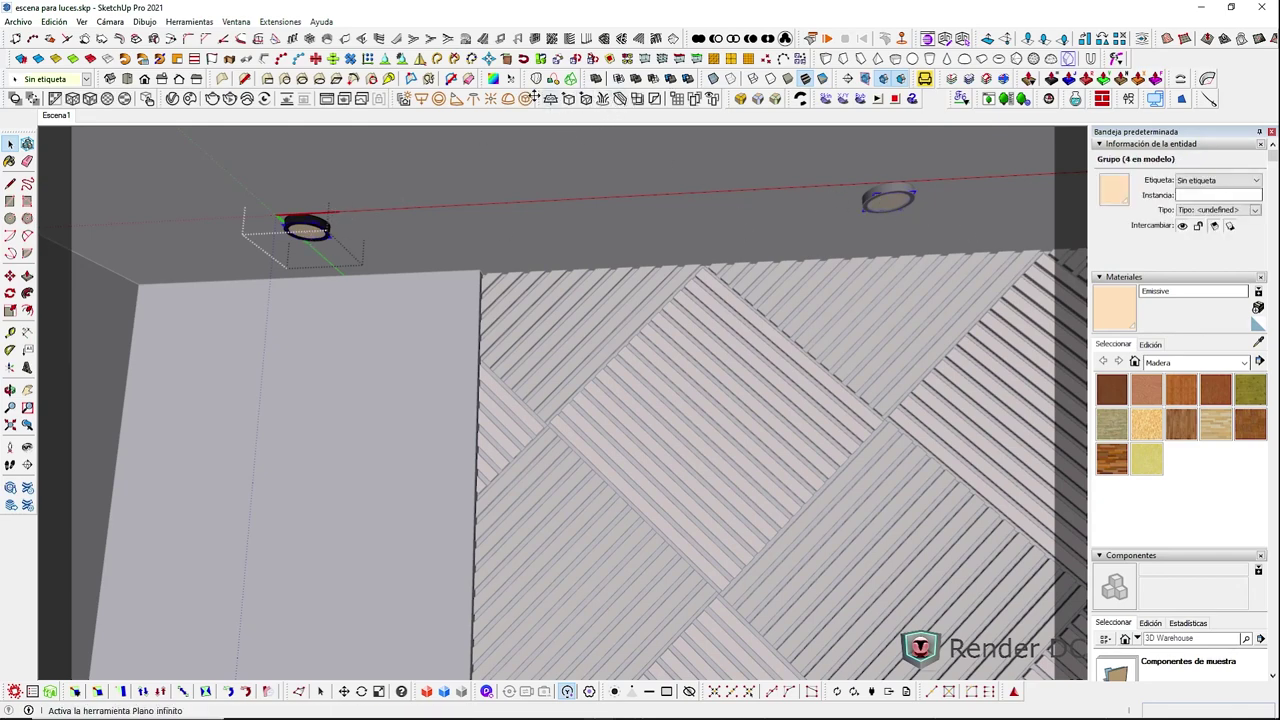
# Step: Add an IES light using the 20.ies profile from the Luces IES folder
pyautogui.click(474, 102)
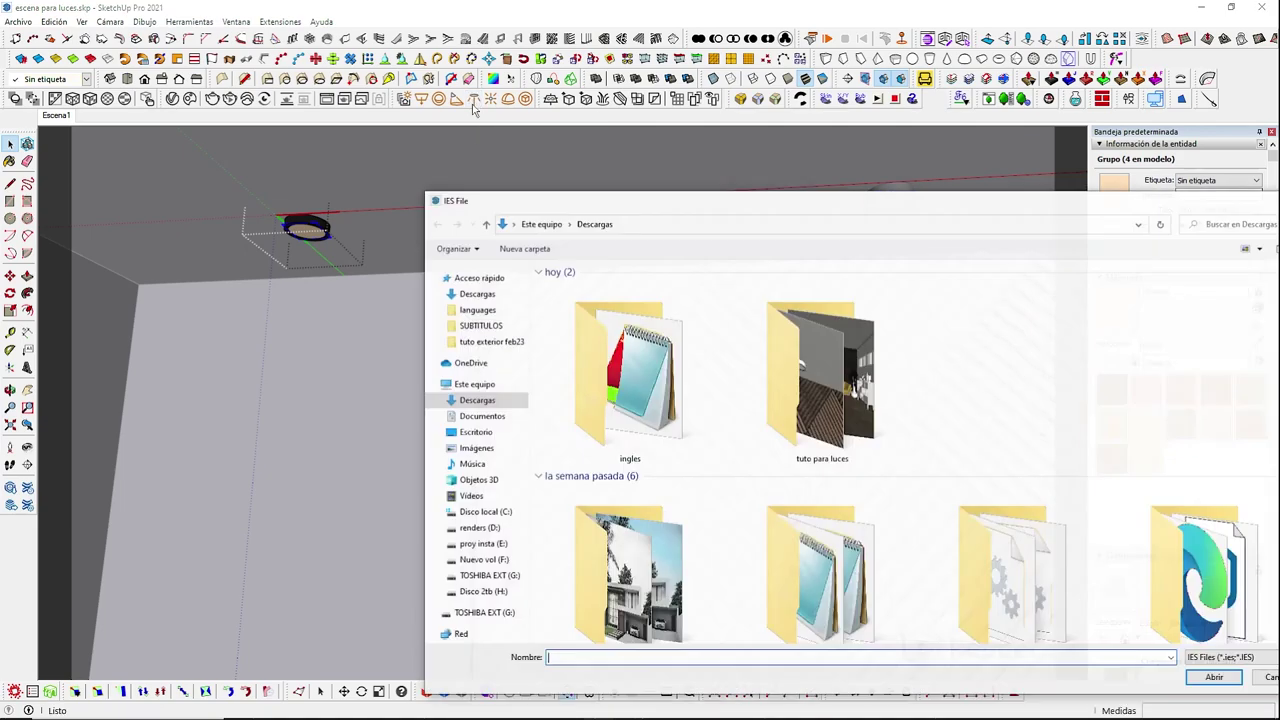
pyautogui.click(449, 578)
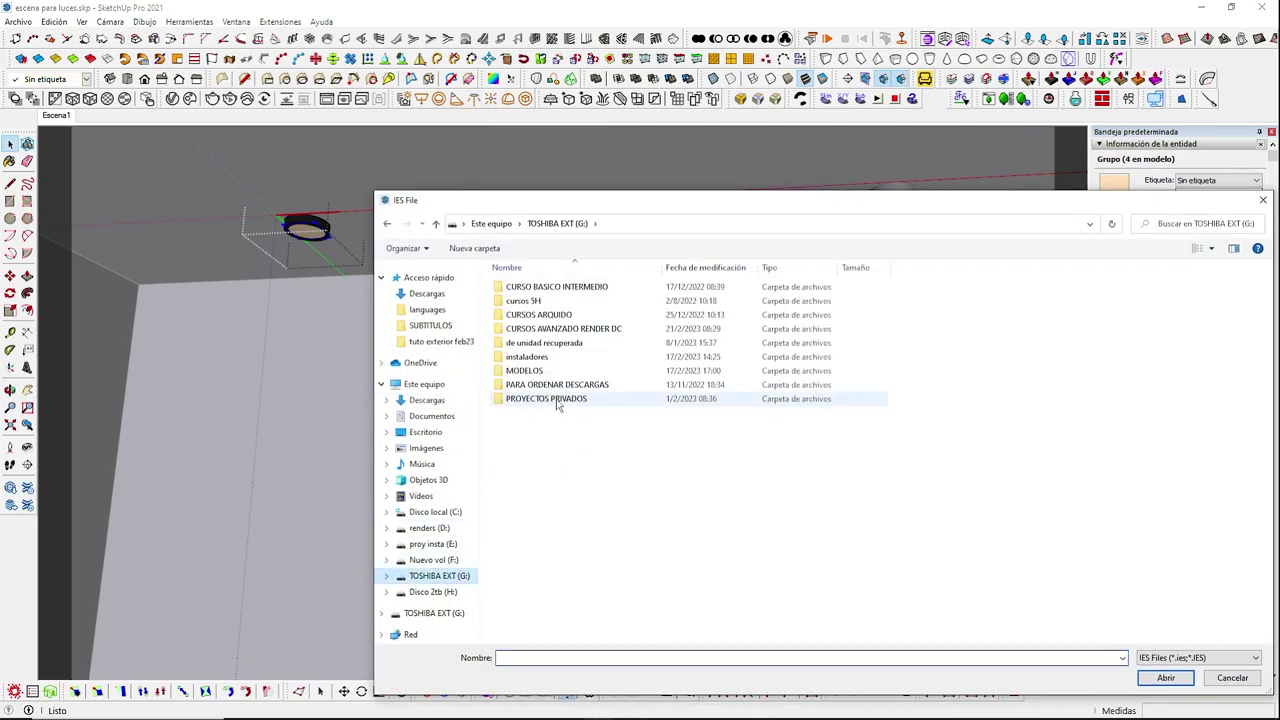
pyautogui.doubleClick(541, 328)
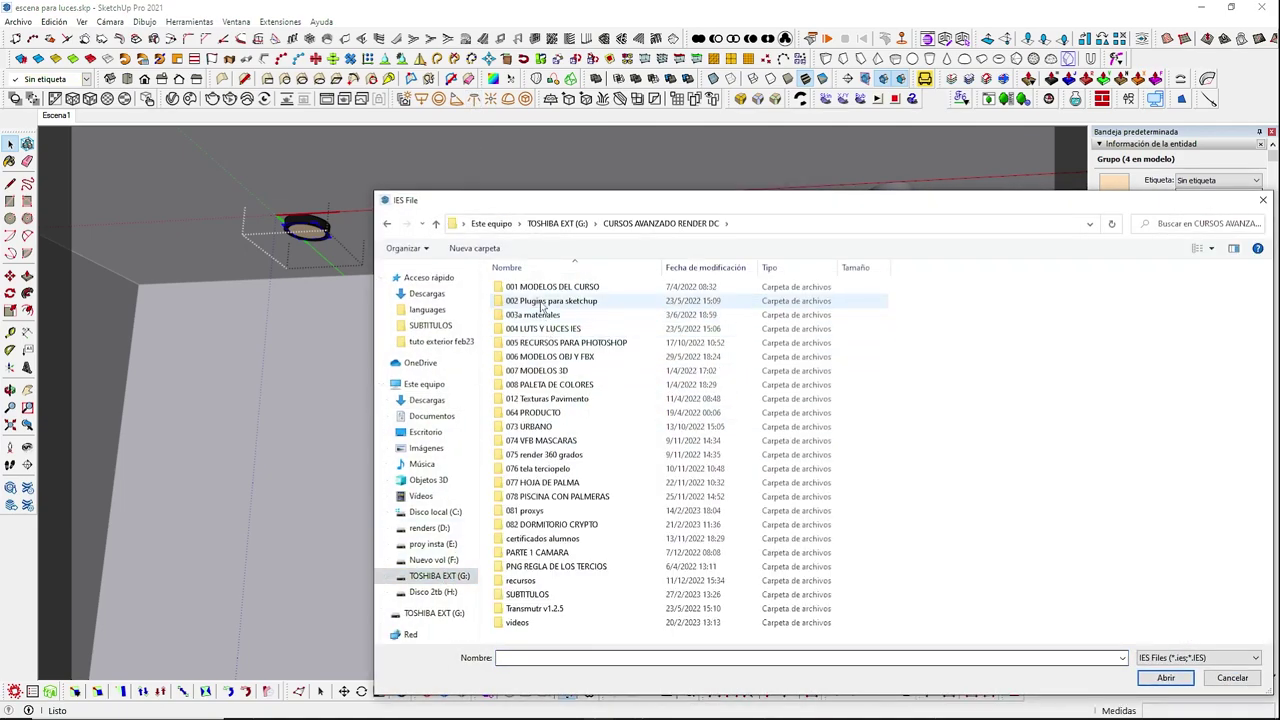
pyautogui.doubleClick(541, 328)
pyautogui.doubleClick(537, 290)
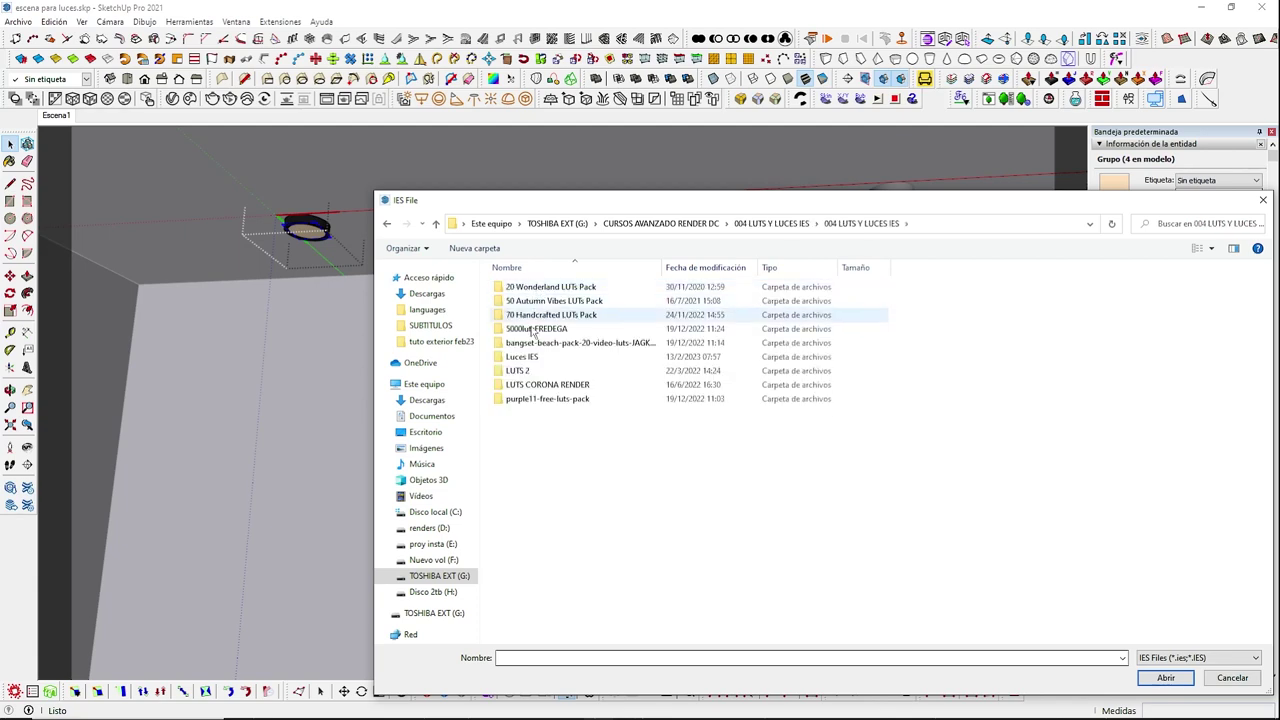
pyautogui.doubleClick(526, 357)
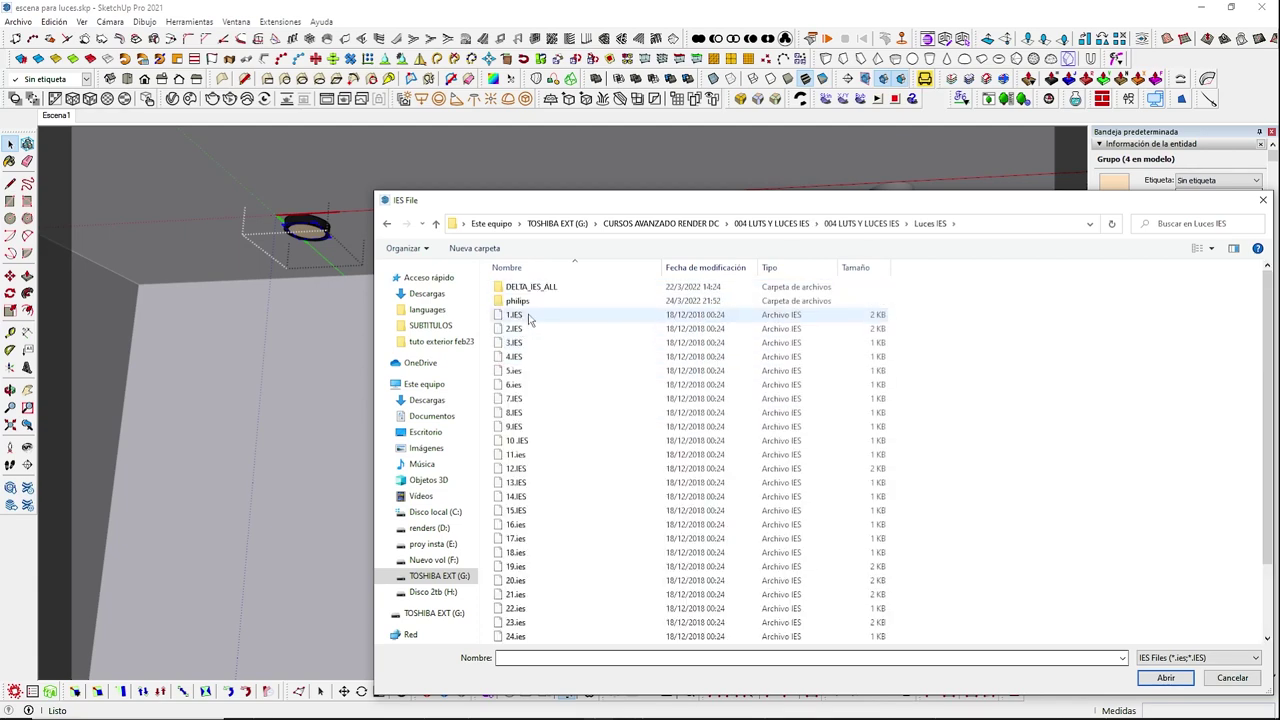
pyautogui.scroll(-1, 560, 442)
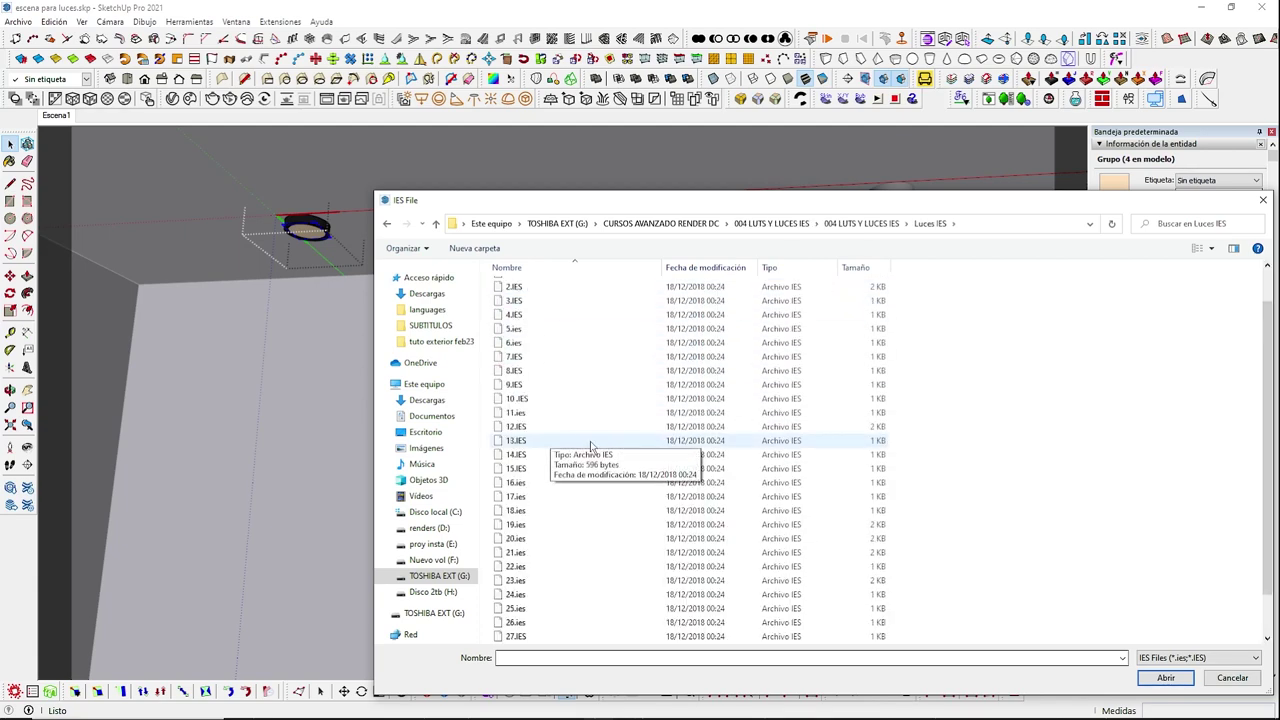
pyautogui.click(518, 540)
pyautogui.click(1163, 678)
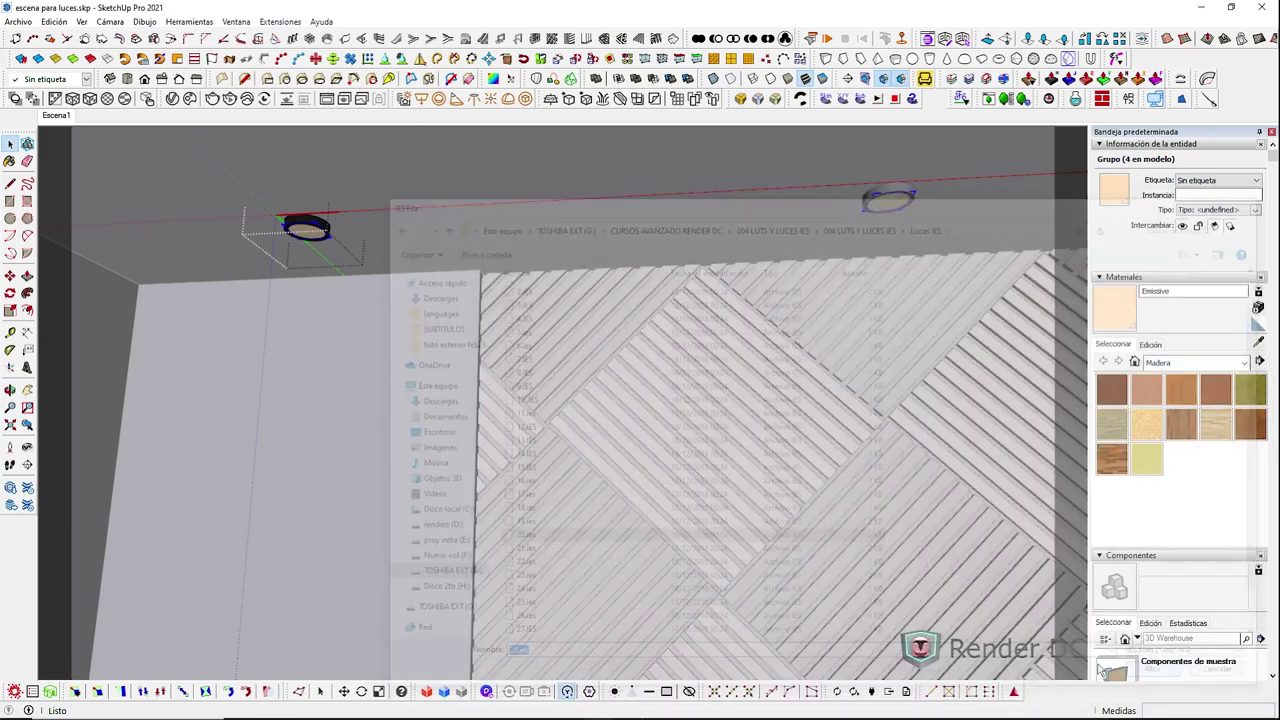
# Step: Place the IES light at the ceiling fixture and inspect it, cancelling a trial move
pyautogui.scroll(2, 275, 215)
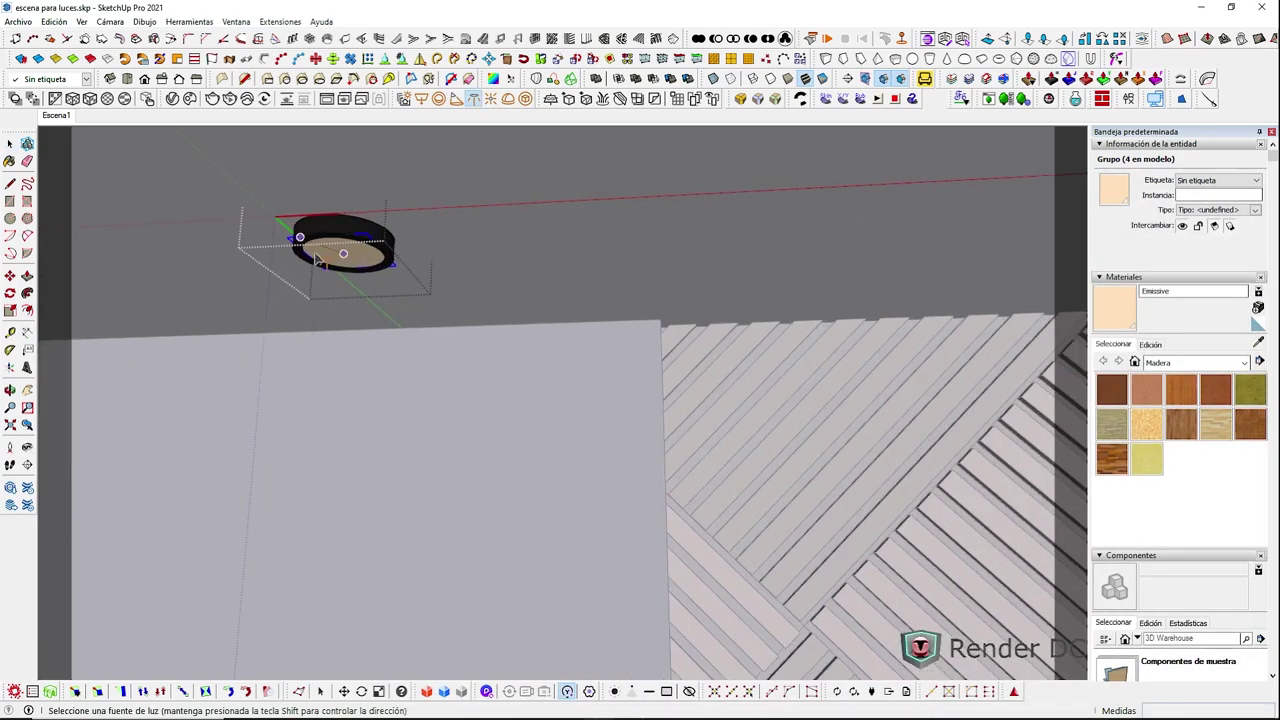
pyautogui.scroll(2, 300, 230)
pyautogui.scroll(1, 340, 238)
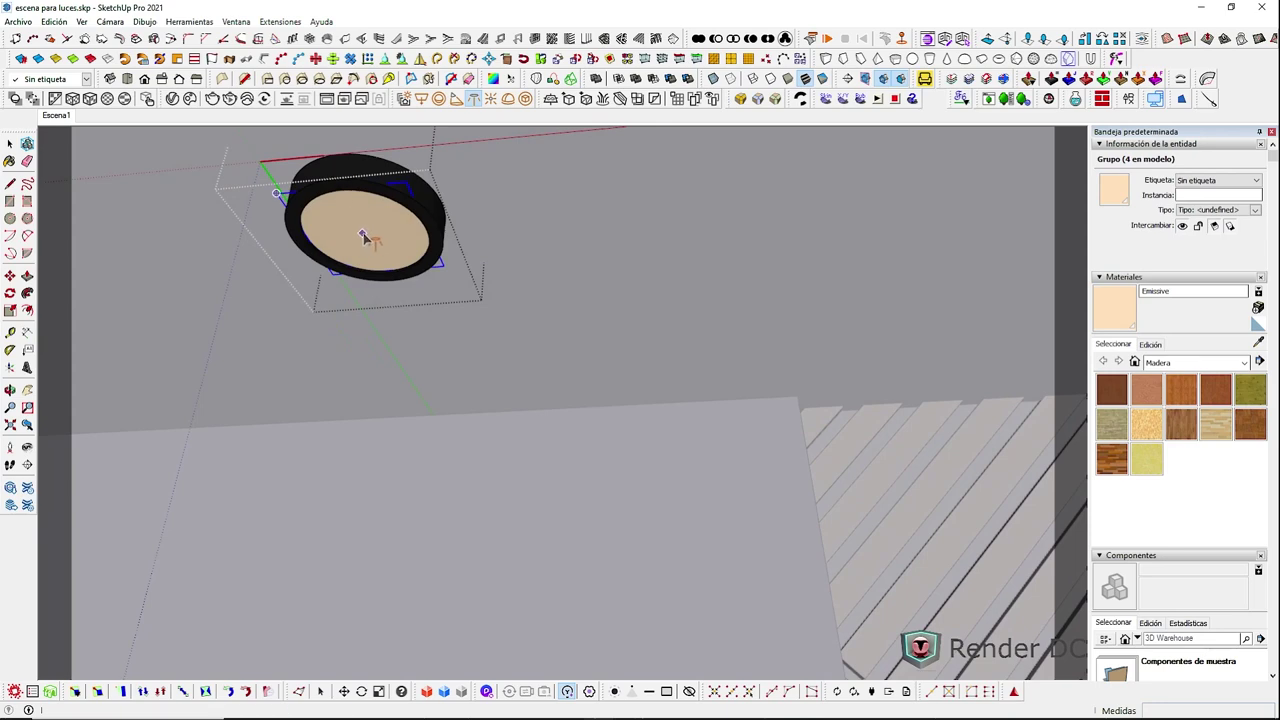
pyautogui.click(363, 236)
pyautogui.moveTo(363, 240); pyautogui.dragTo(279, 370, button='middle')
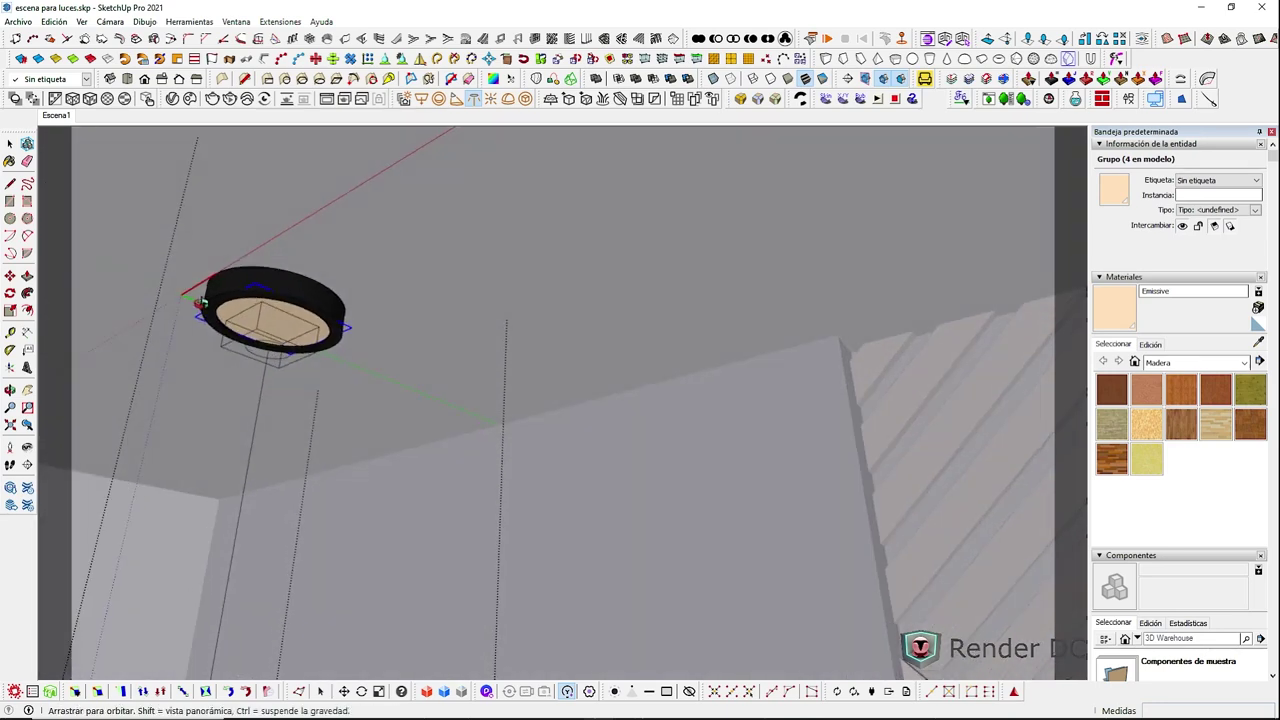
pyautogui.click(276, 345)
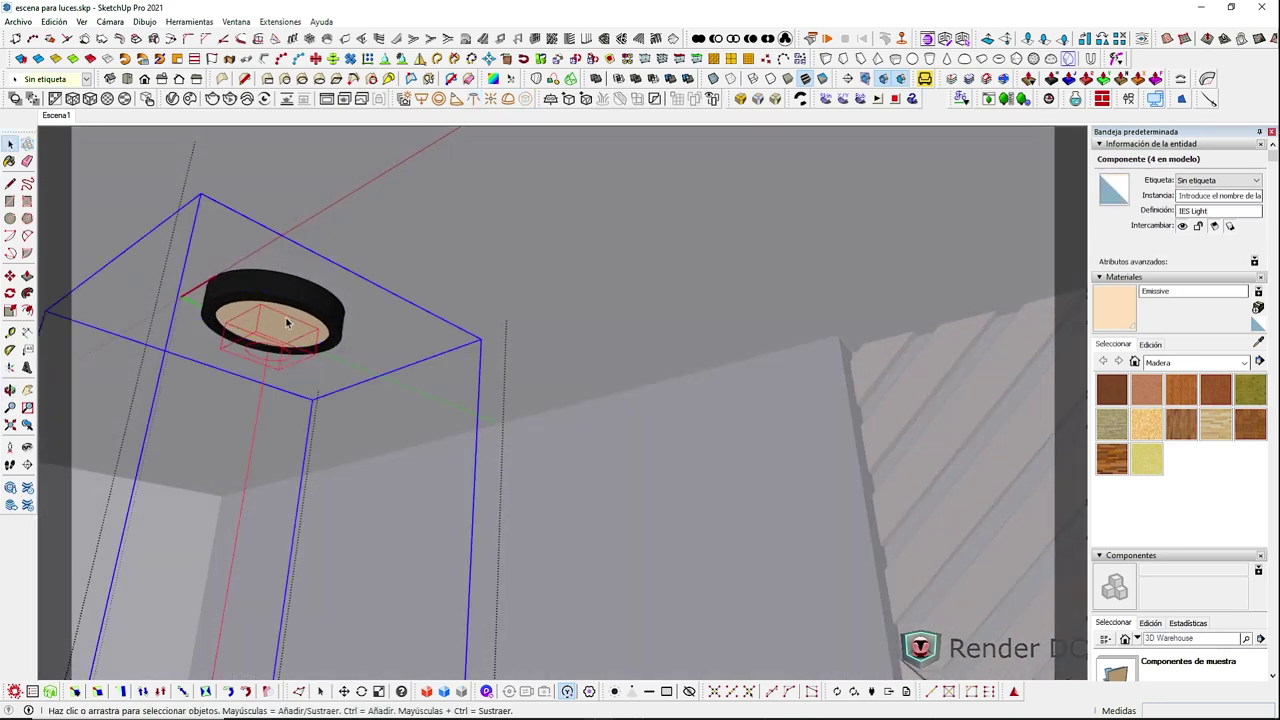
pyautogui.moveTo(283, 330)
pyautogui.mouseDown(button='middle')
pyautogui.moveTo(357, 337)
pyautogui.moveTo(450, 440)
pyautogui.mouseUp(button='middle')
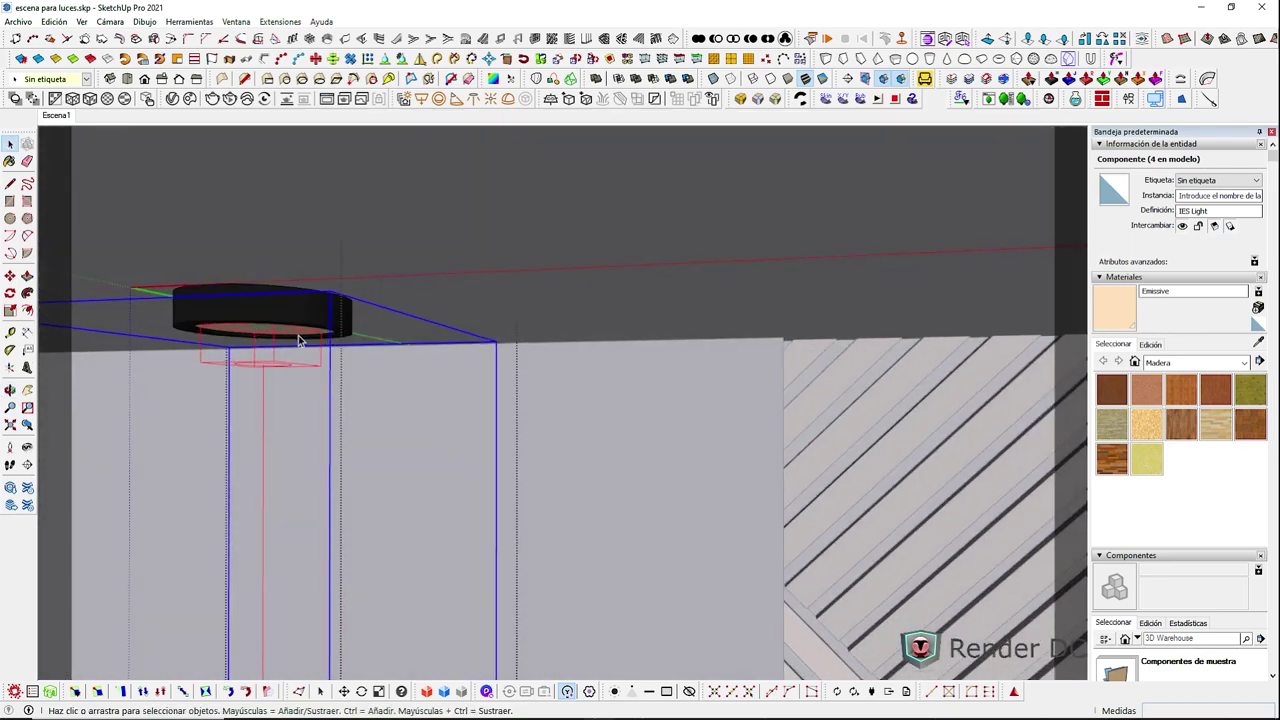
pyautogui.press('m')
pyautogui.click(572, 372)
pyautogui.write(',01')
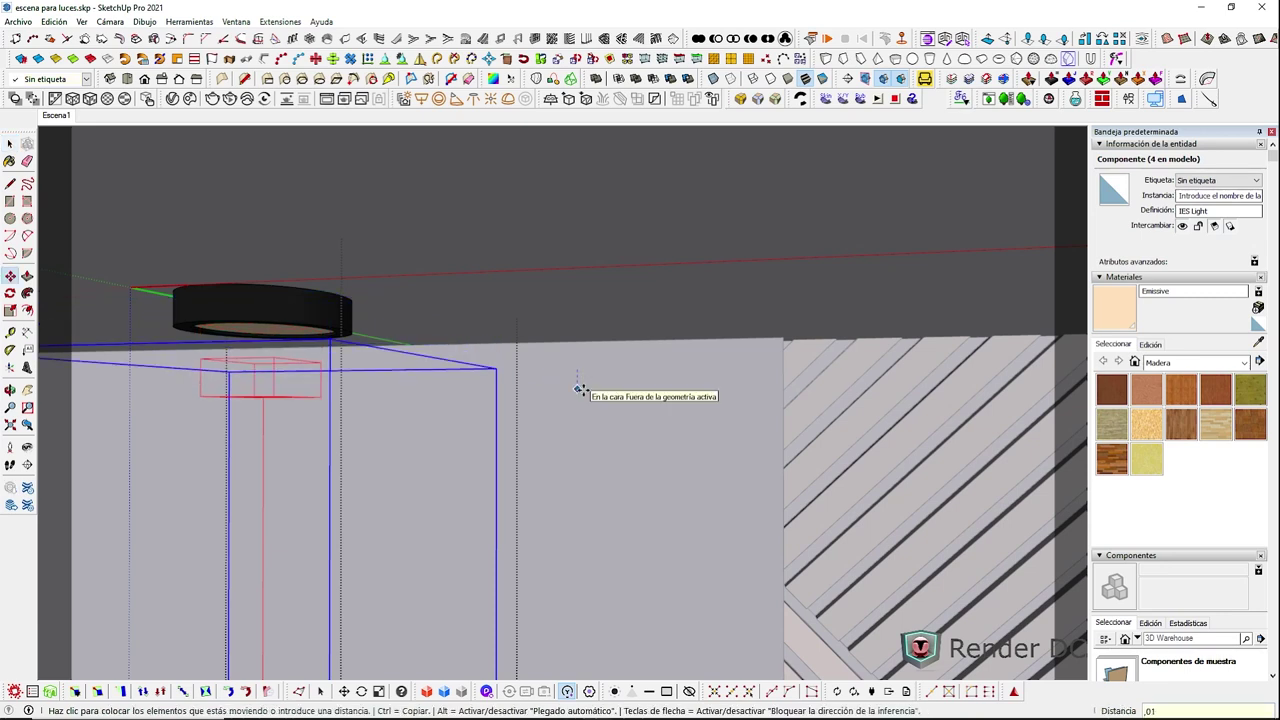
pyautogui.press('Escape')
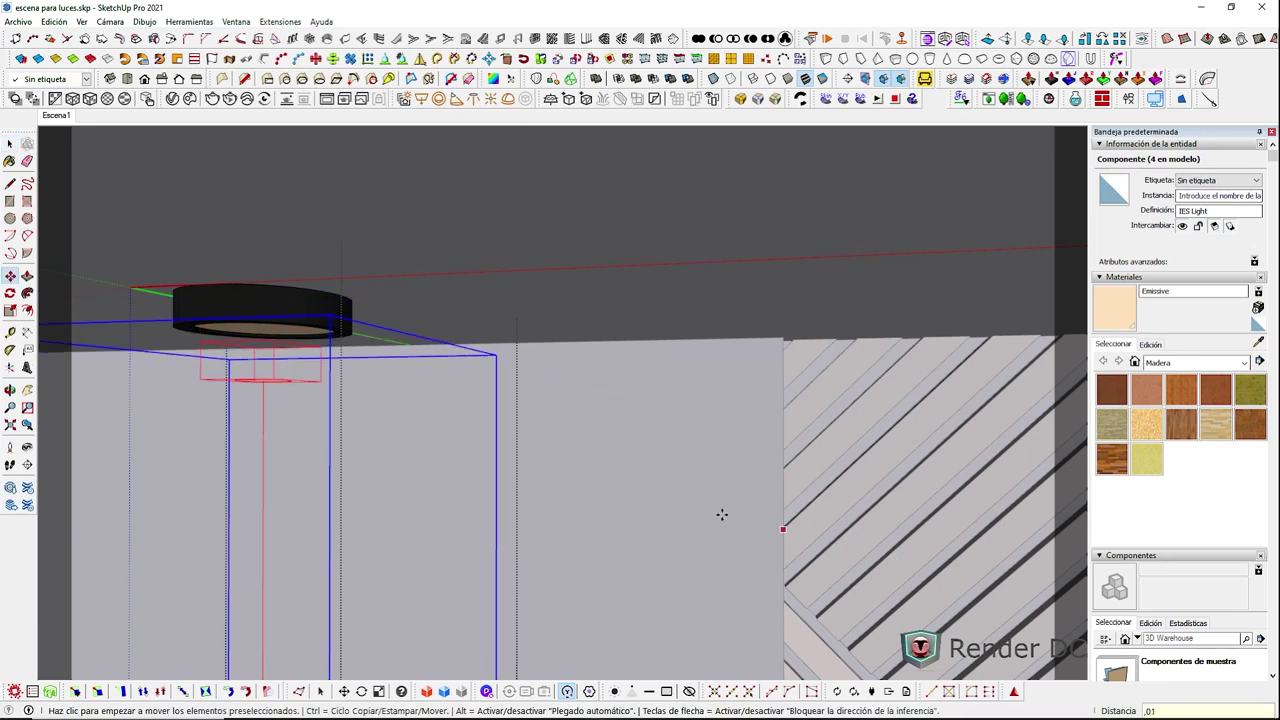
# Step: Look around the ceiling light and wood-panel wall, then return to the Escena1 view
pyautogui.moveTo(291, 363)
pyautogui.mouseDown(button='middle')
pyautogui.moveTo(507, 345)
pyautogui.moveTo(543, 380)
pyautogui.mouseUp(button='middle')
pyautogui.moveTo(457, 372); pyautogui.dragTo(397, 311, button='middle')
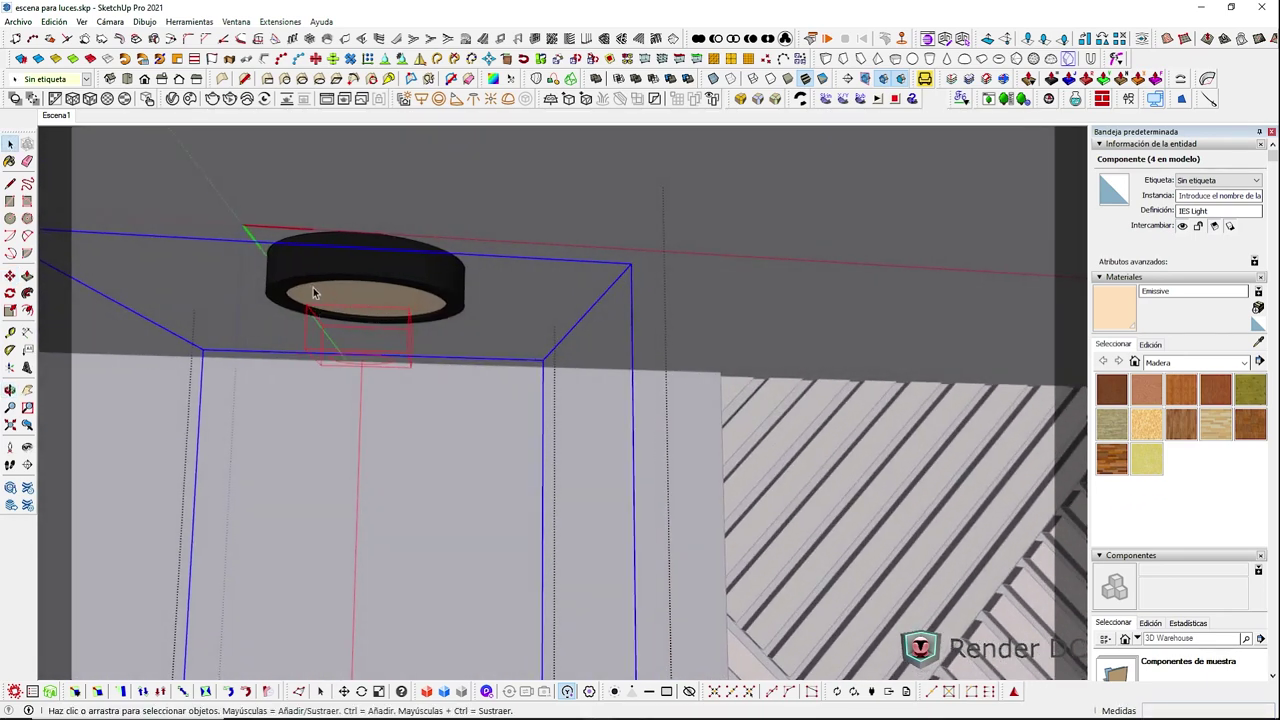
pyautogui.scroll(-3, 664, 338)
pyautogui.scroll(-3, 600, 320)
pyautogui.press('Escape')
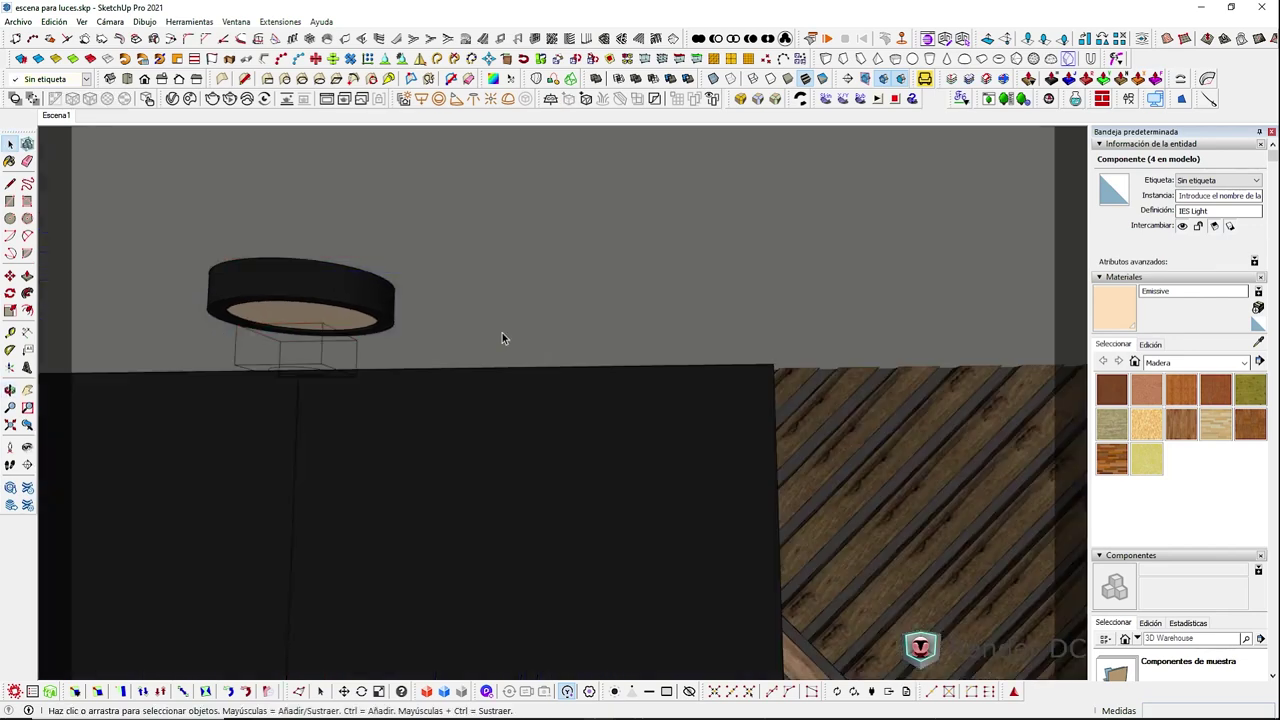
pyautogui.scroll(-2, 364, 364)
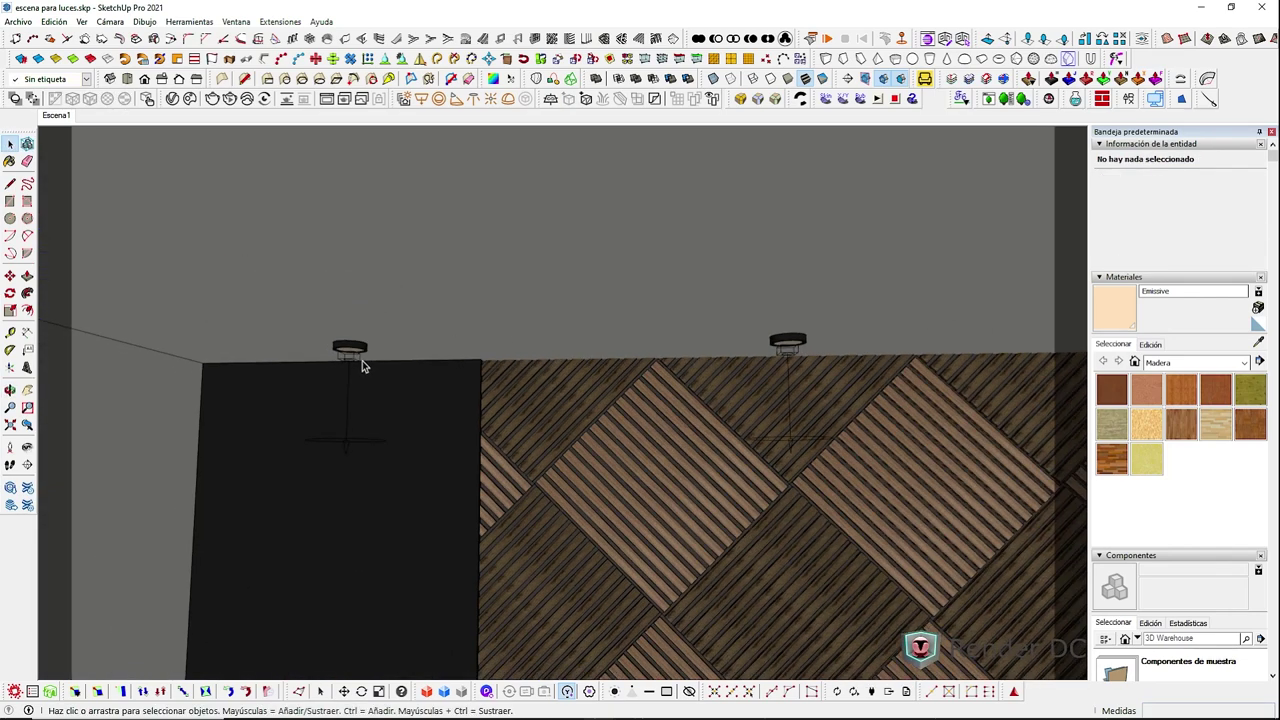
pyautogui.press('l')
pyautogui.moveTo(357, 382); pyautogui.dragTo(476, 376)
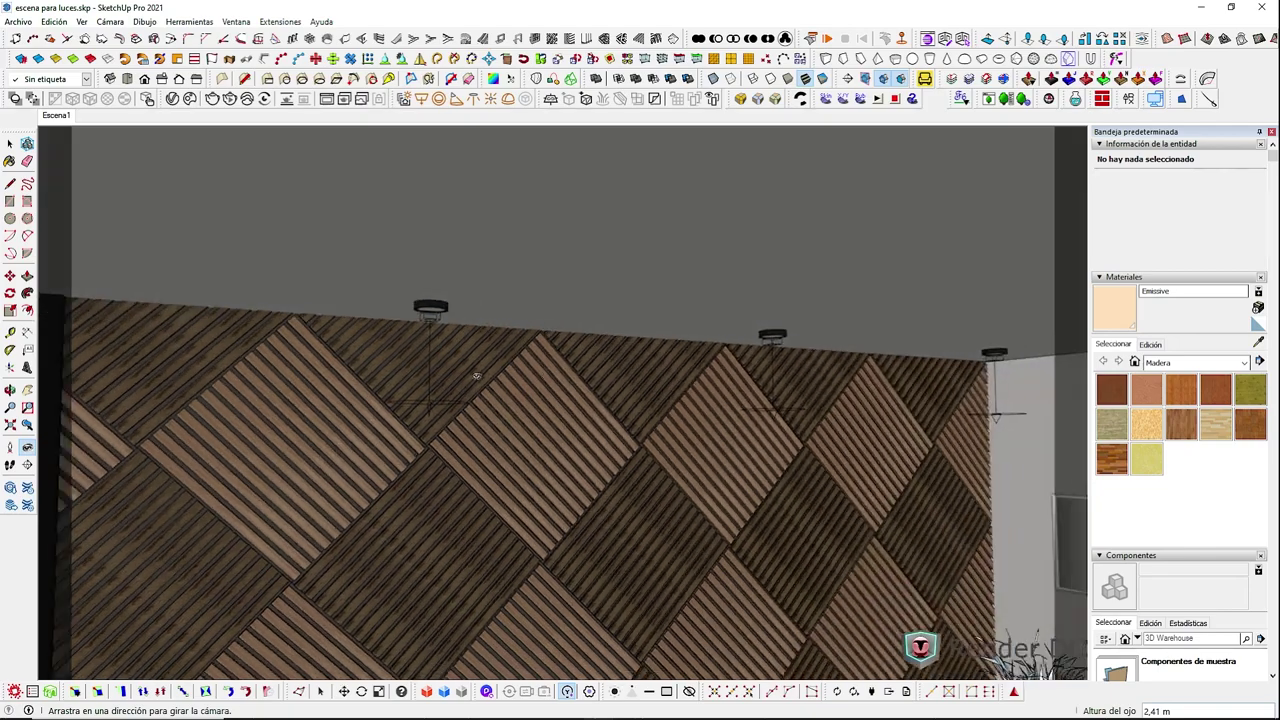
pyautogui.moveTo(935, 416); pyautogui.dragTo(963, 388)
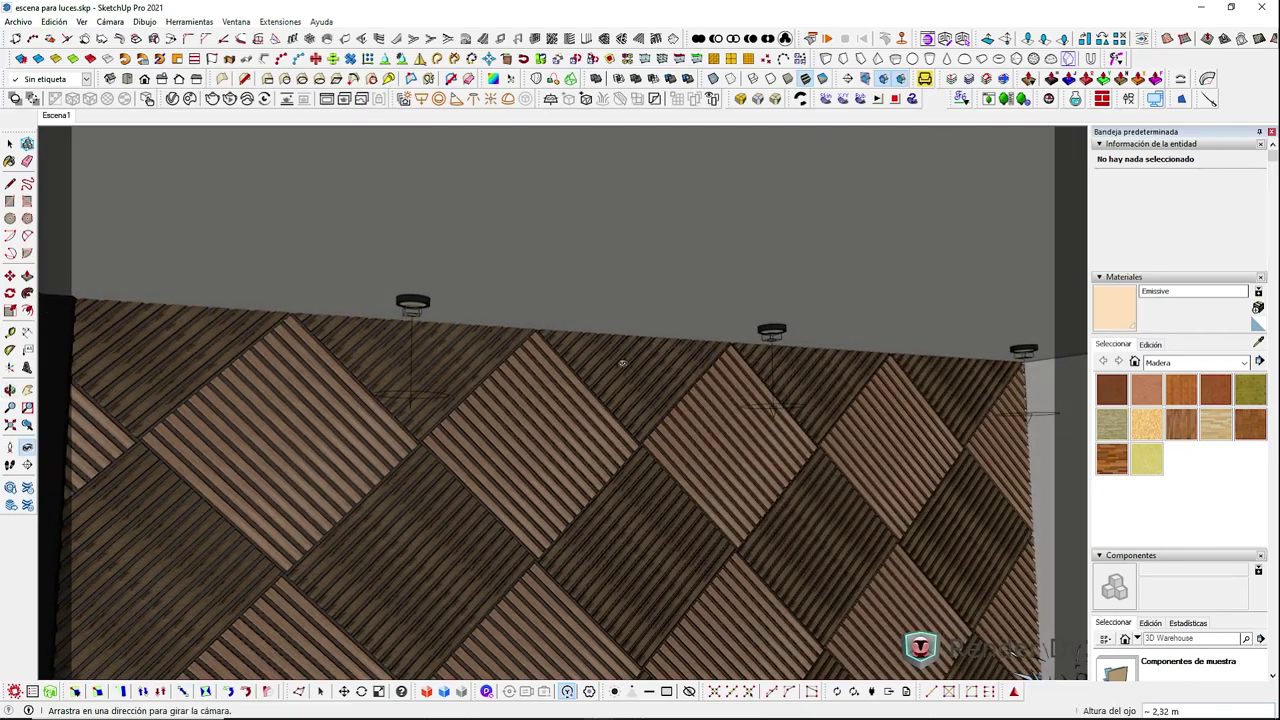
pyautogui.click(57, 117)
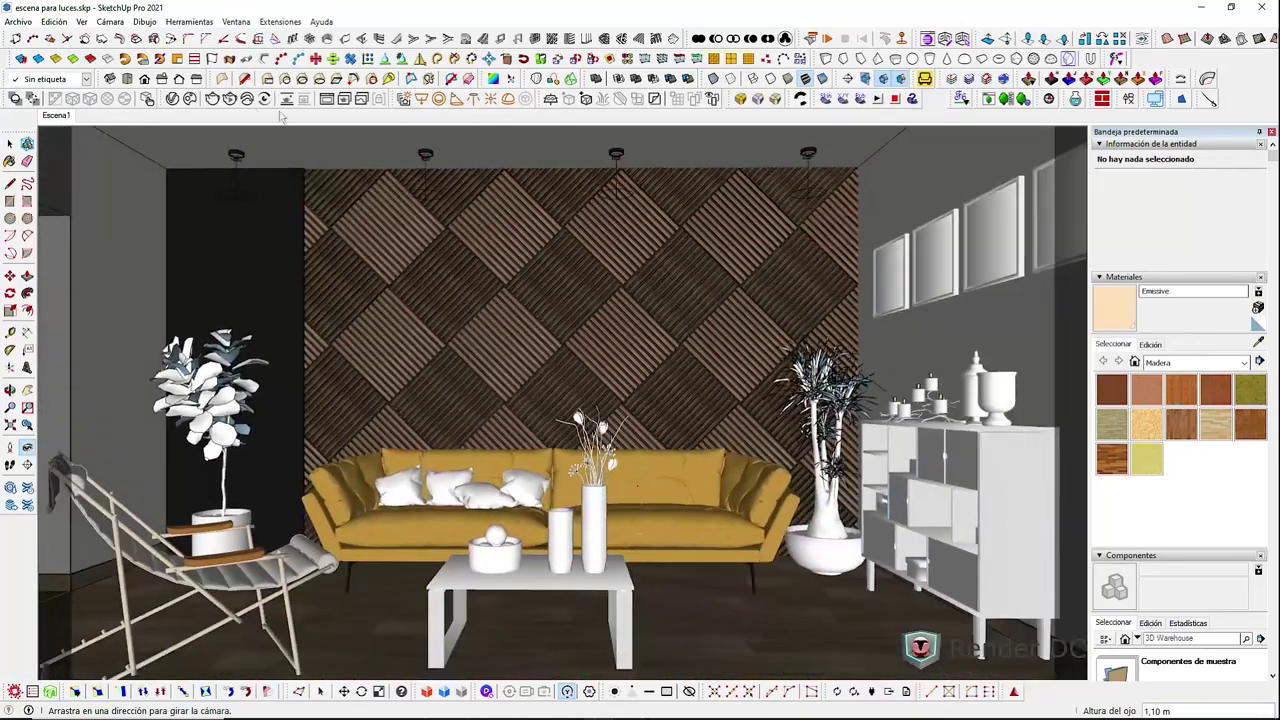
# Step: Show the IES Light in the V-Ray lights list and browse for a replacement profile
pyautogui.click(173, 100)
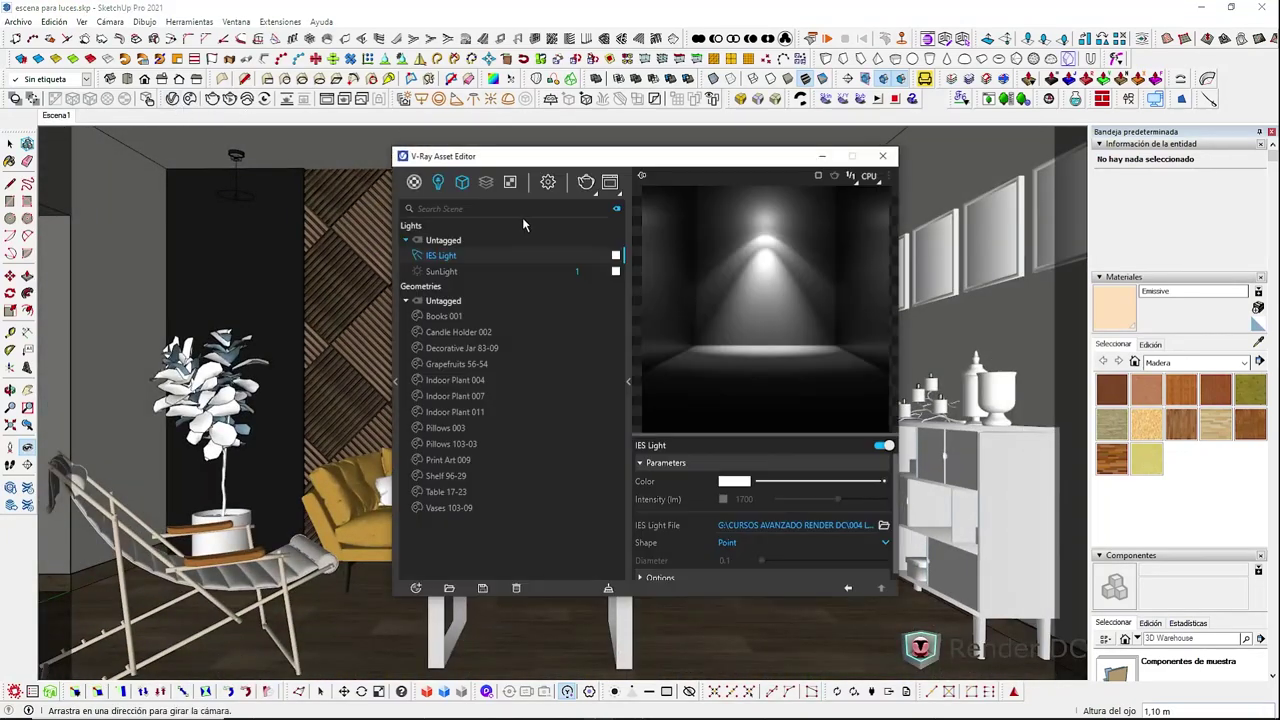
pyautogui.click(441, 181)
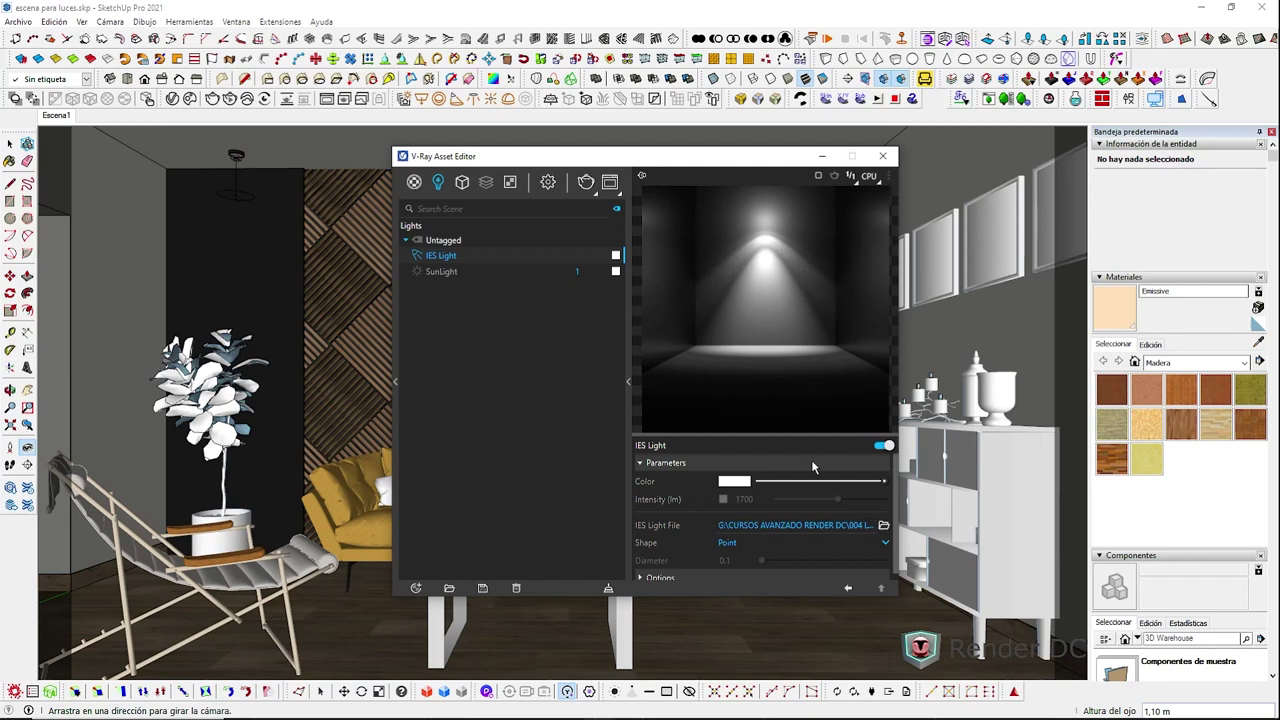
pyautogui.click(884, 527)
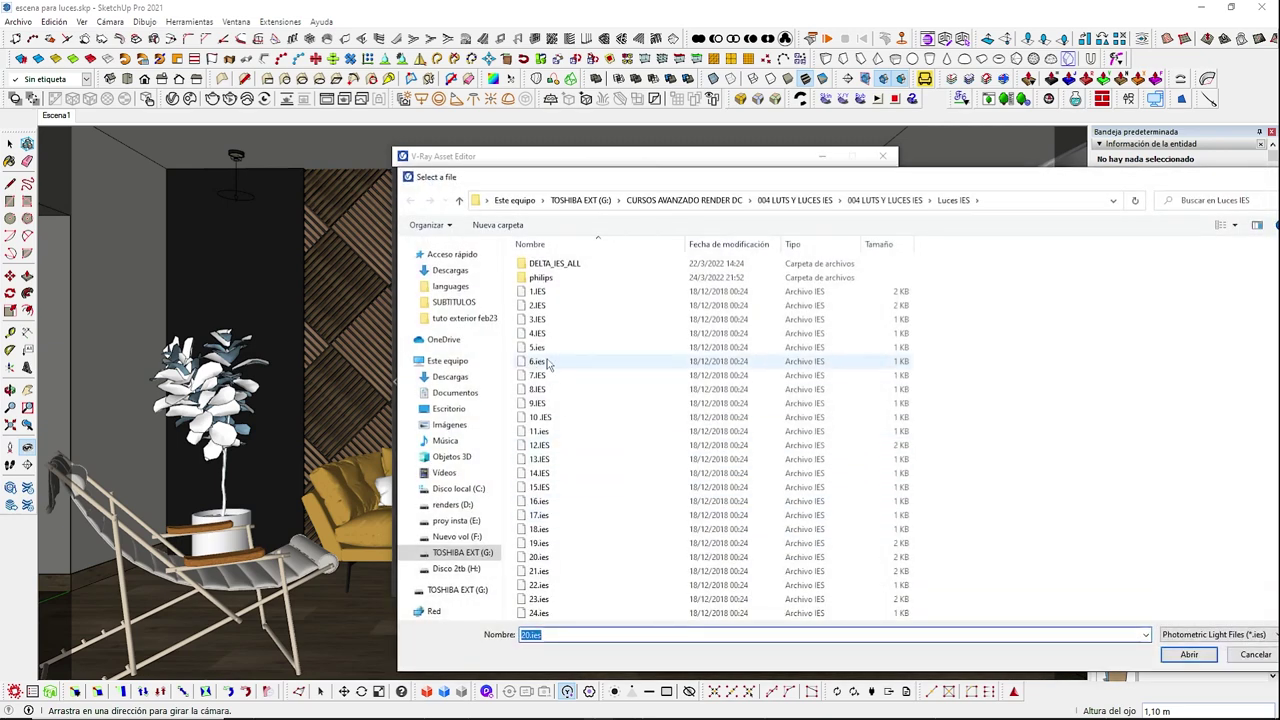
# Step: Try the 6.ies, 10.IES and 14.IES profiles on the IES Light in turn
pyautogui.click(540, 361)
pyautogui.click(1189, 654)
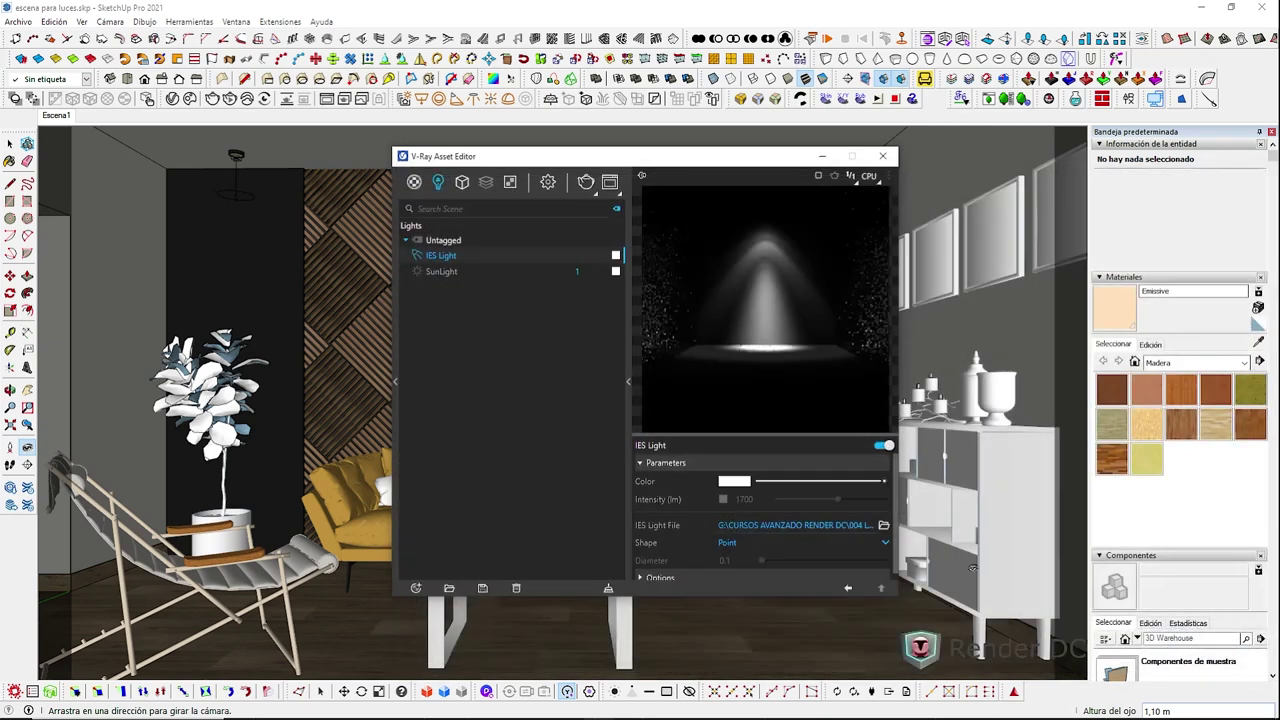
pyautogui.click(884, 526)
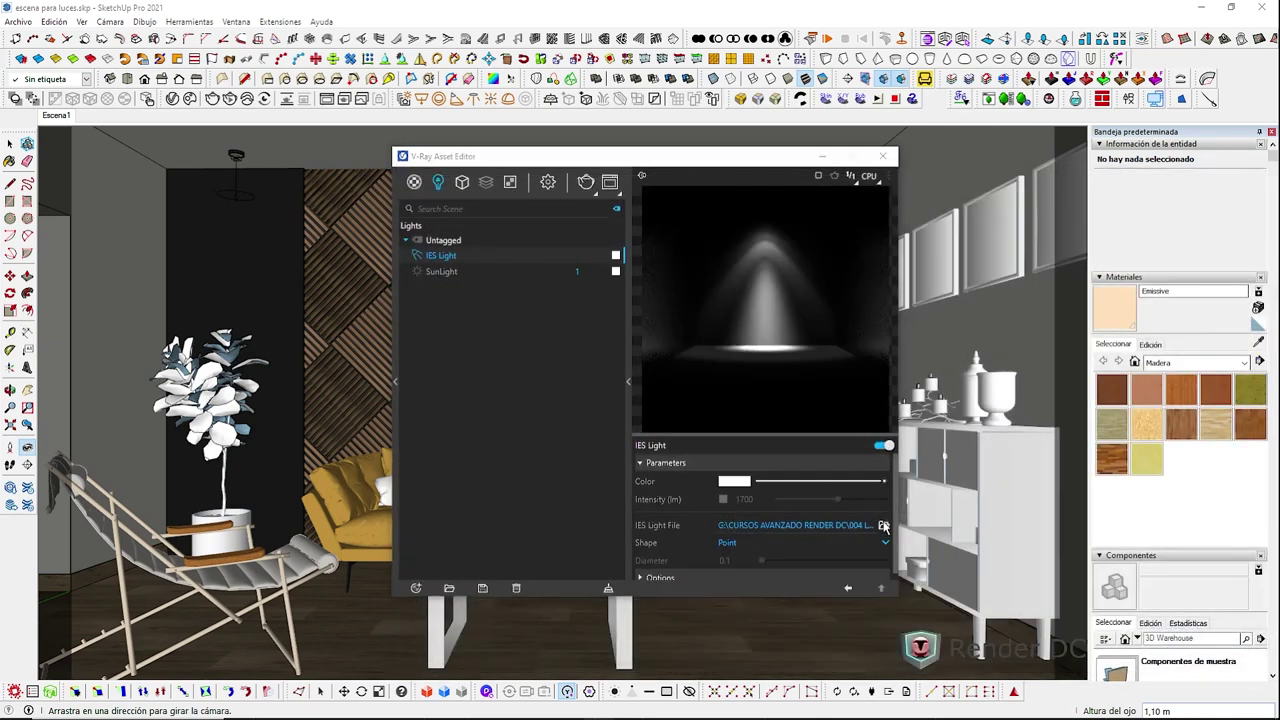
pyautogui.click(541, 418)
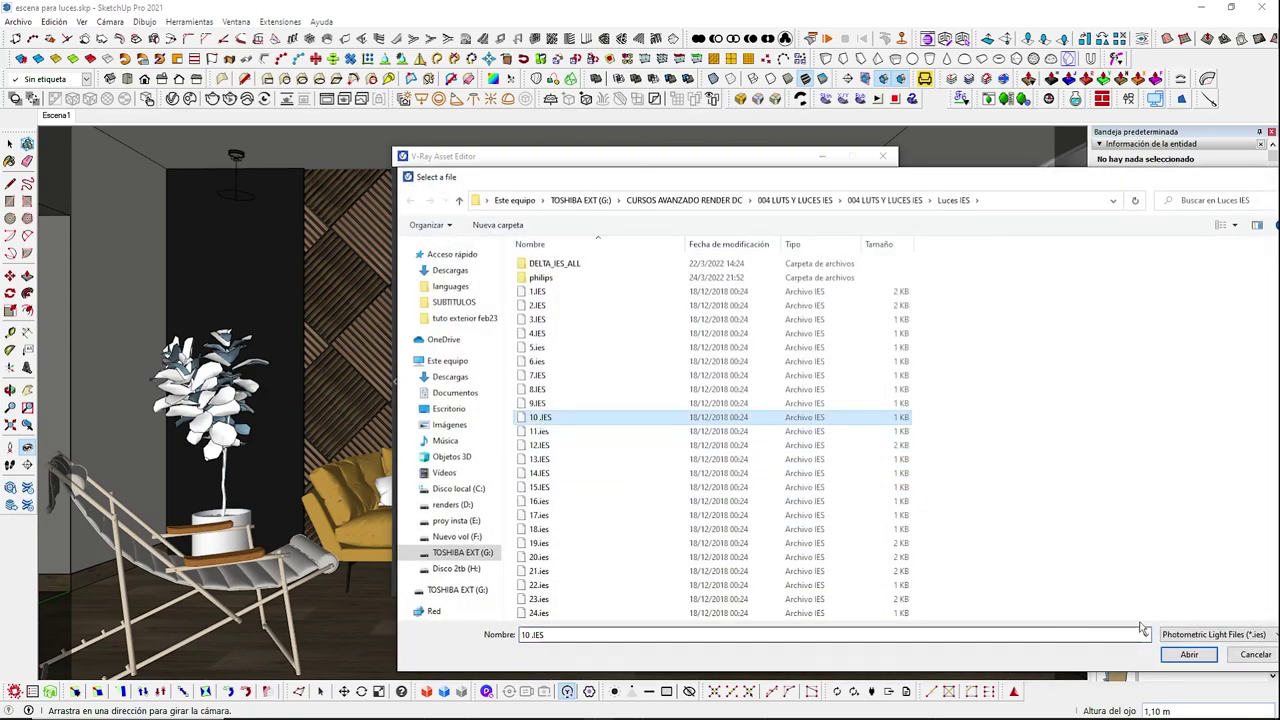
pyautogui.click(1189, 654)
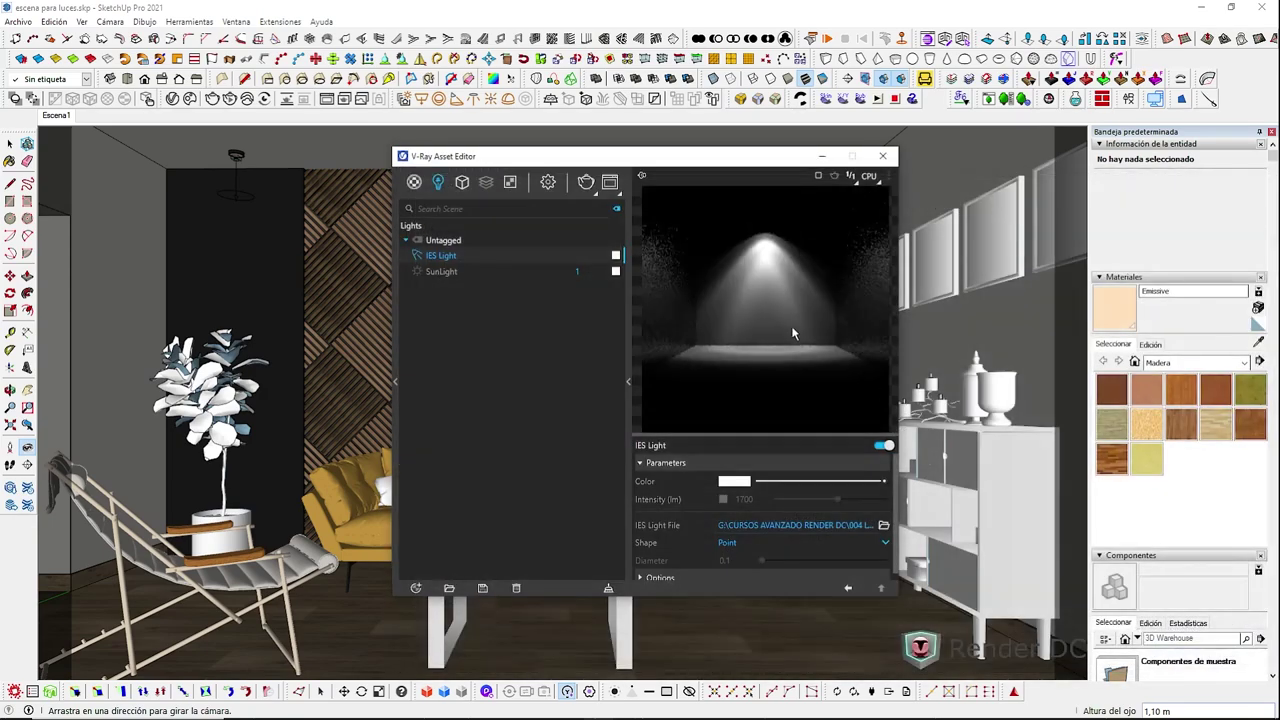
pyautogui.click(884, 525)
pyautogui.click(720, 473)
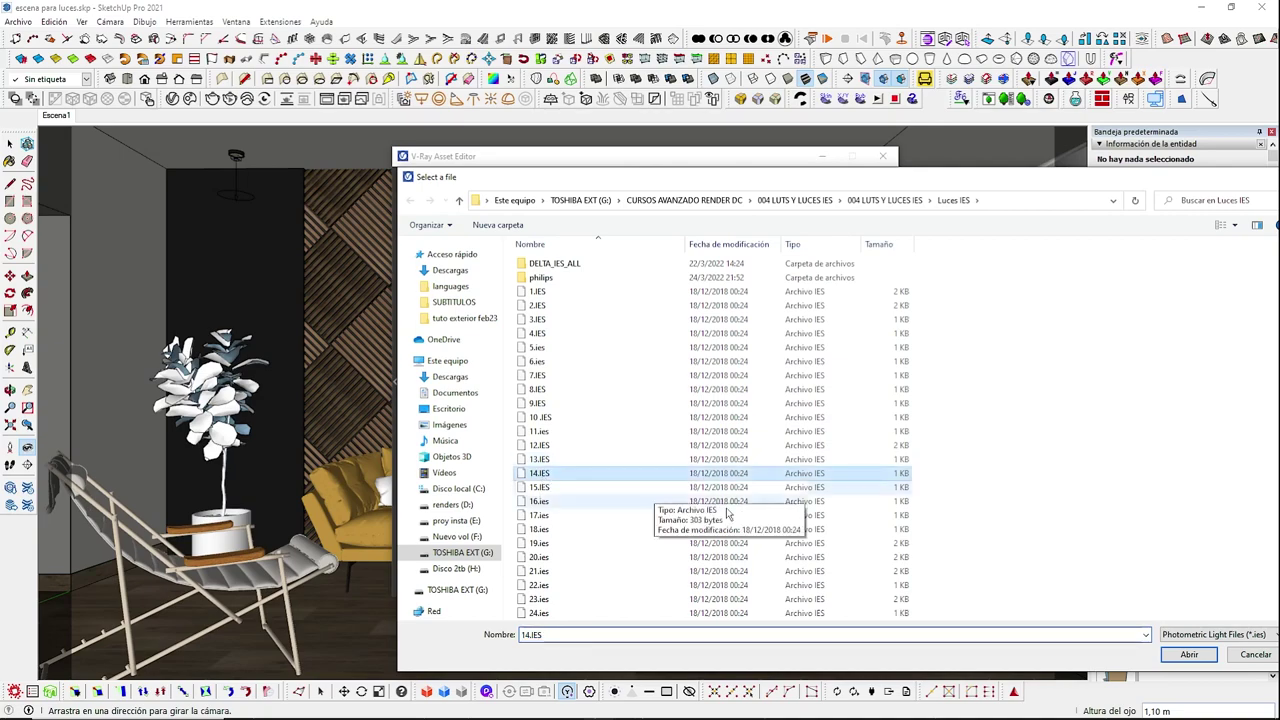
pyautogui.doubleClick(735, 473)
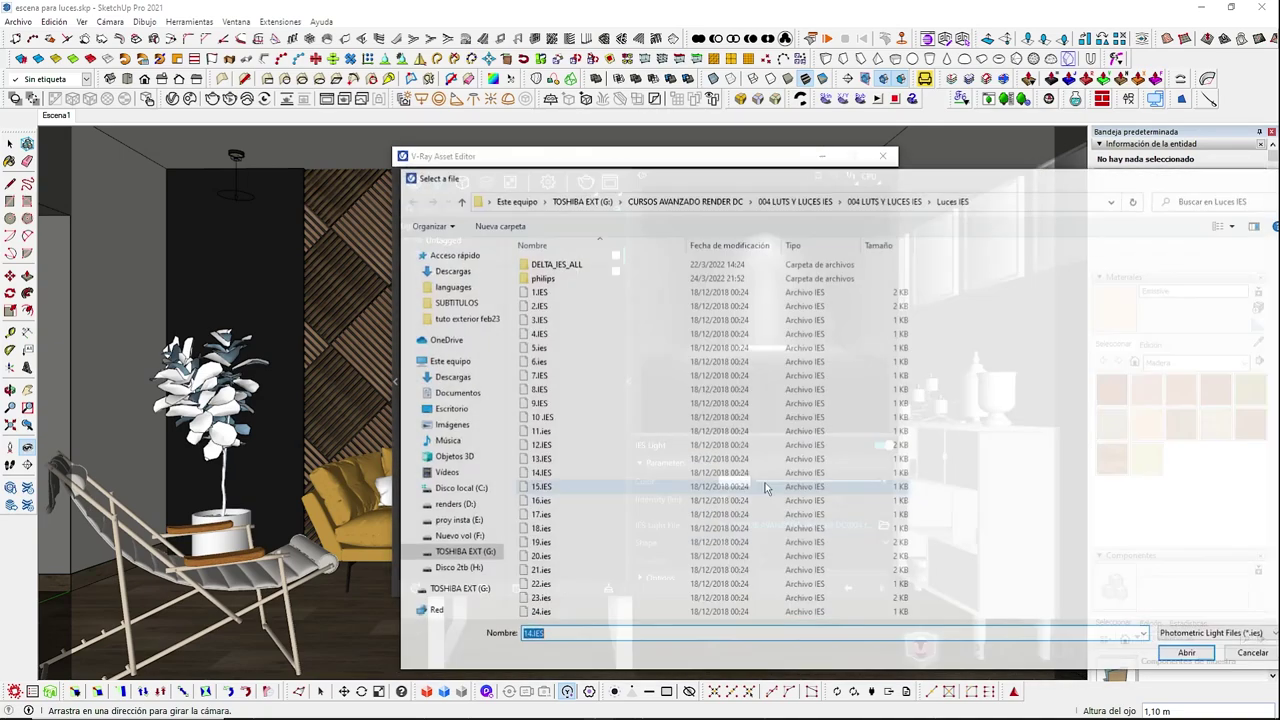
# Step: Load the 16.ies profile and render the living-room view
pyautogui.click(884, 525)
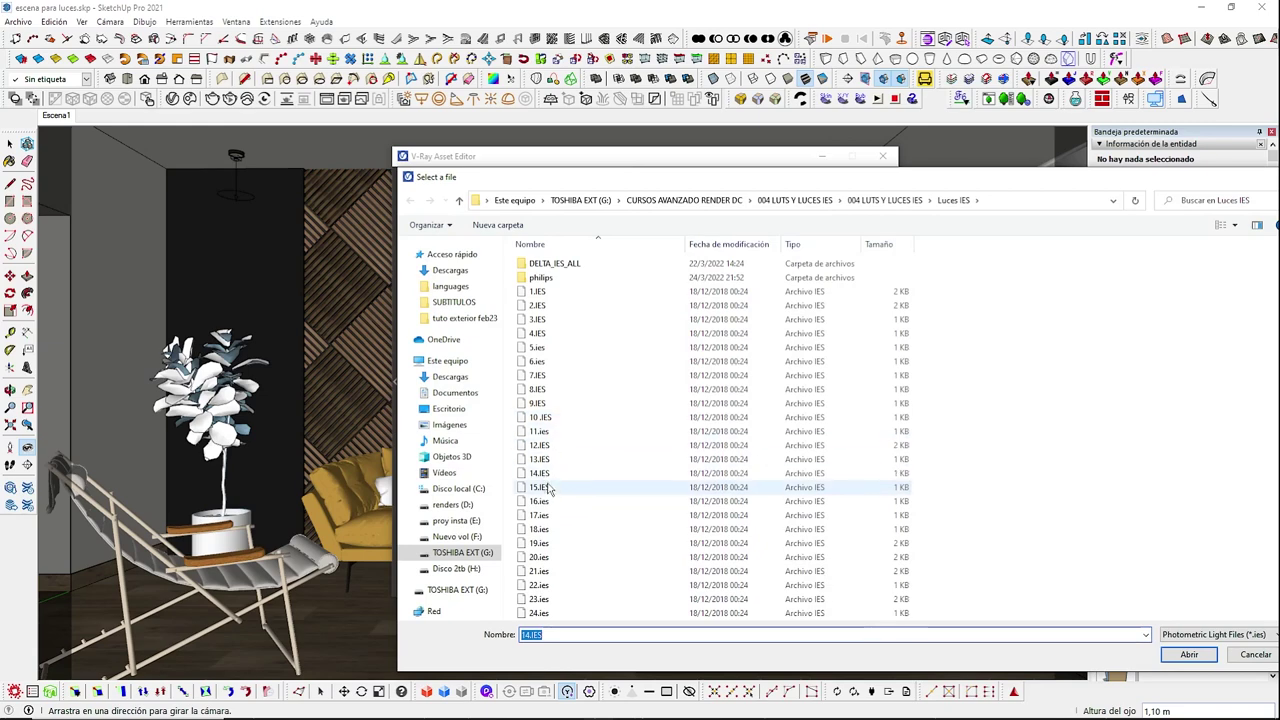
pyautogui.click(770, 501)
pyautogui.click(1189, 654)
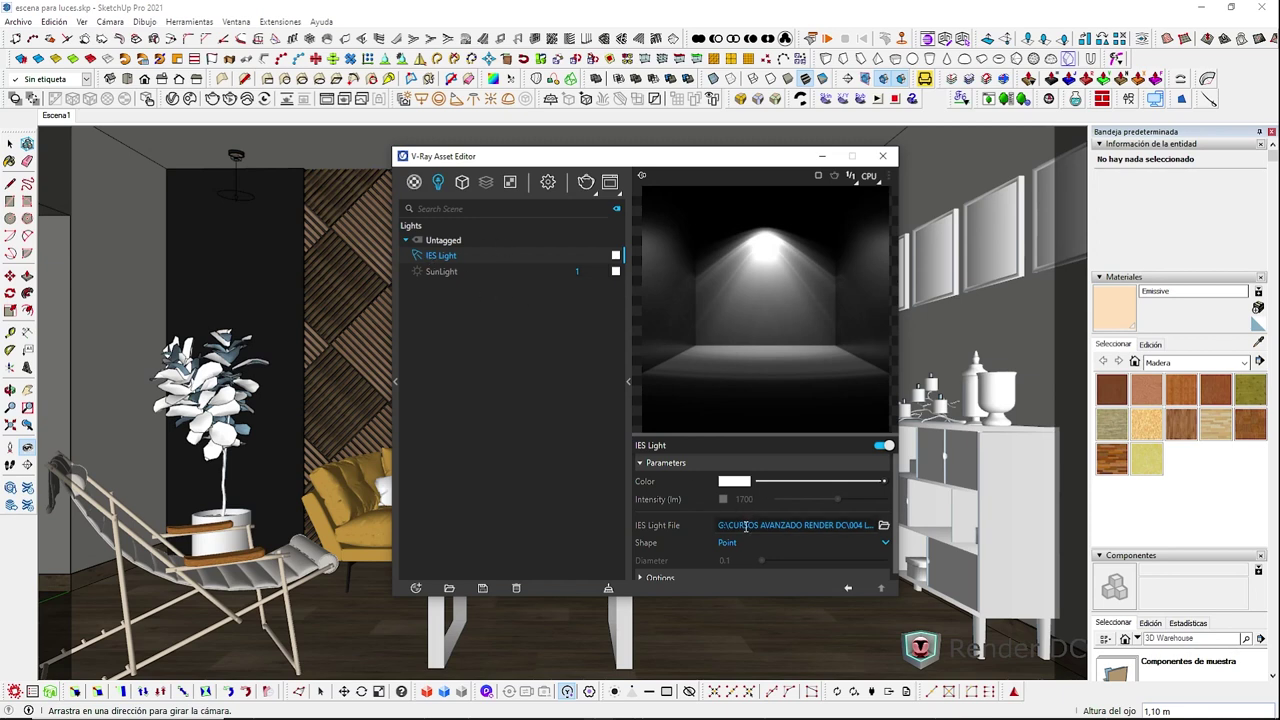
pyautogui.scroll(-1, 757, 525)
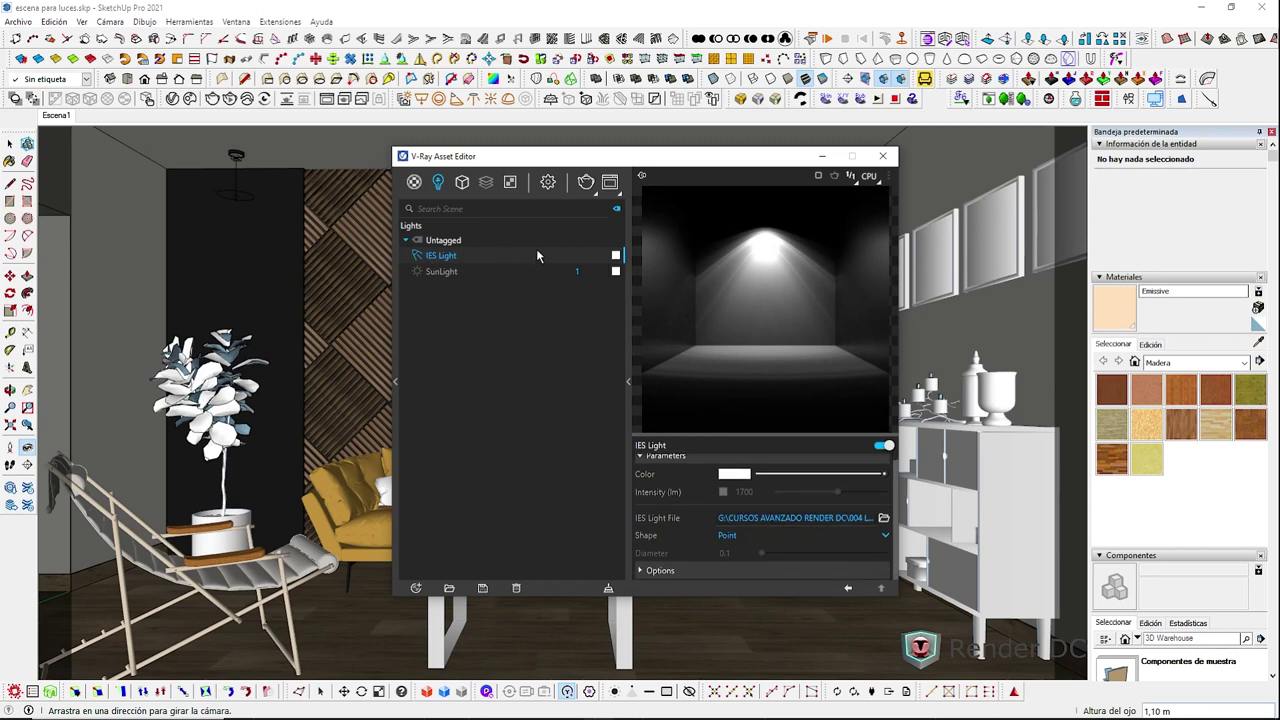
pyautogui.click(586, 182)
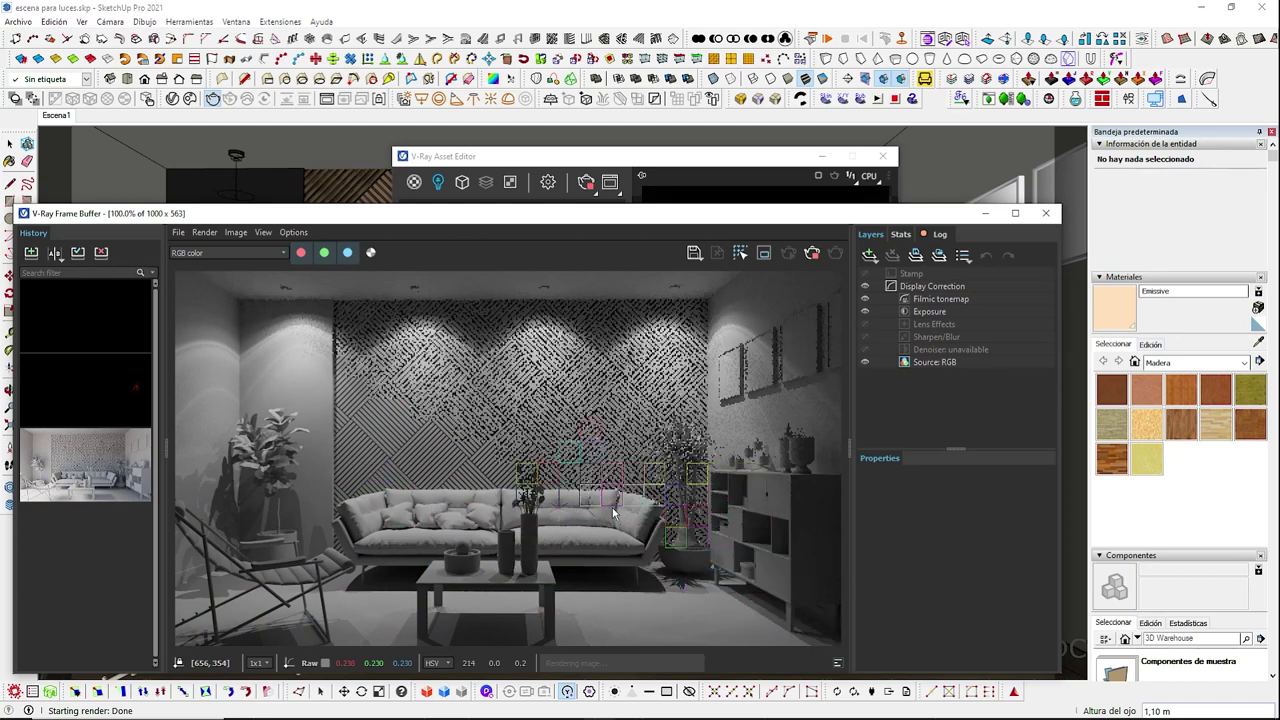
pyautogui.click(667, 160)
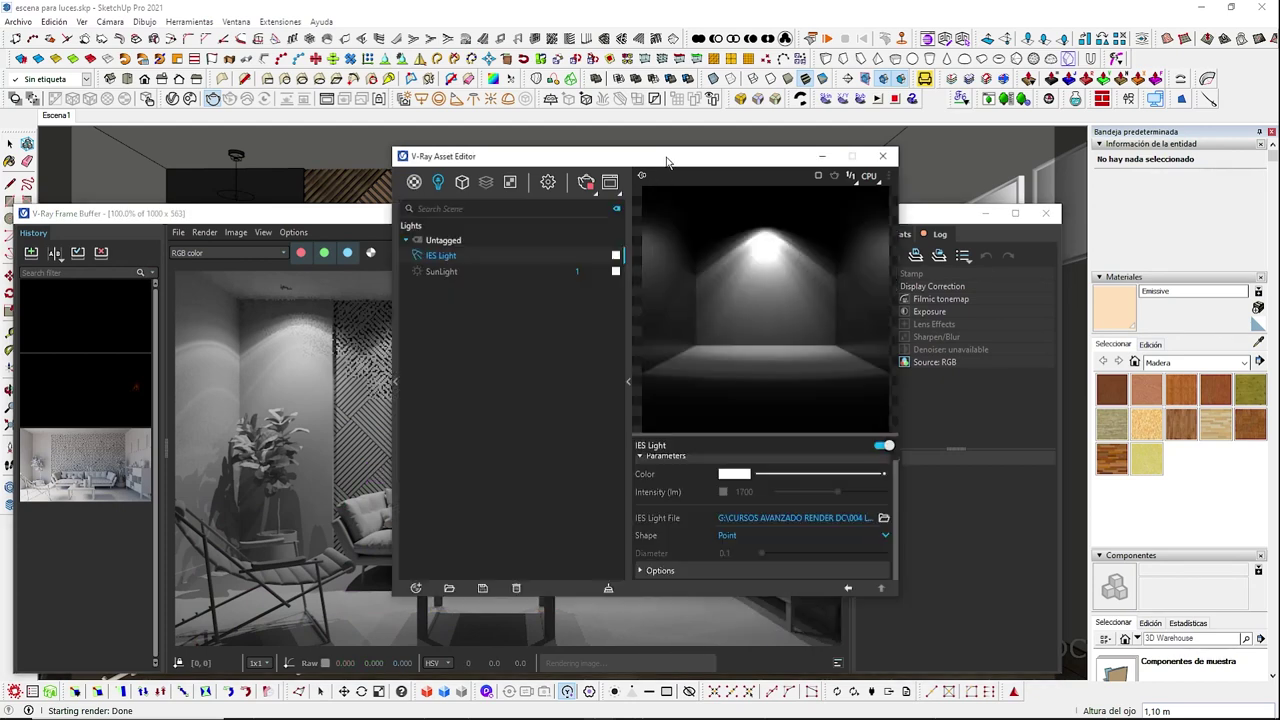
pyautogui.click(750, 663)
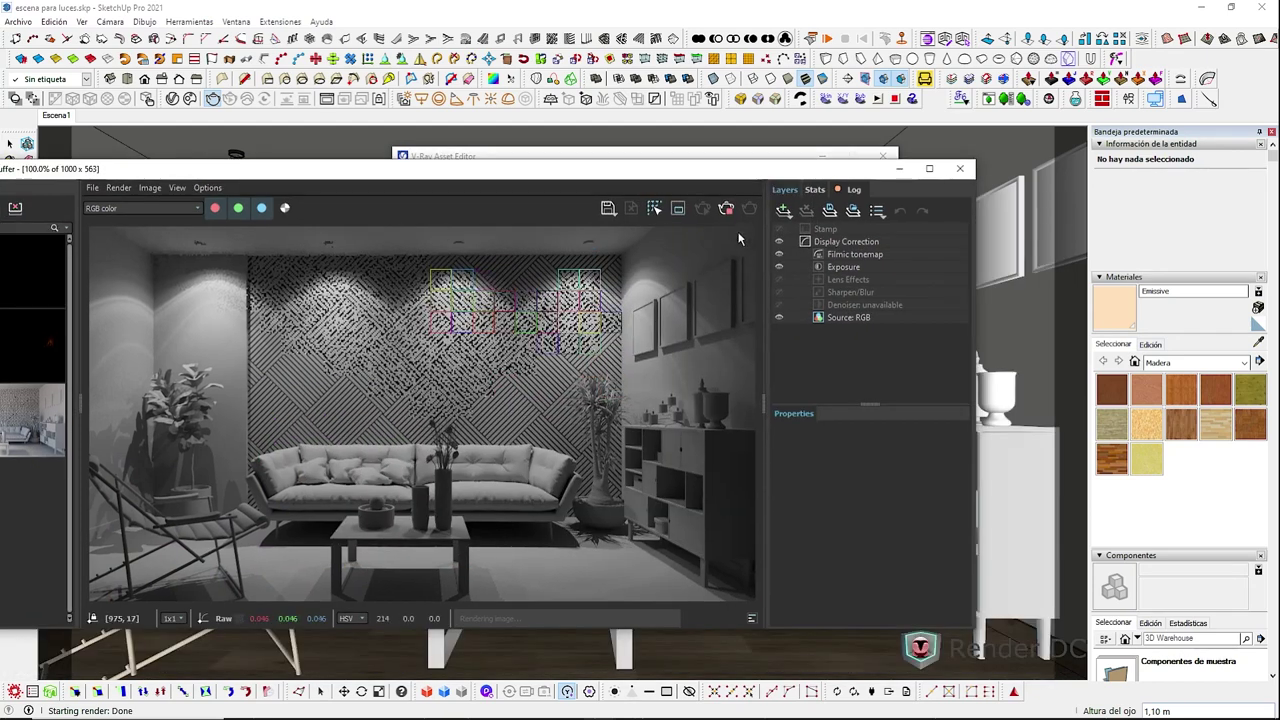
pyautogui.click(653, 156)
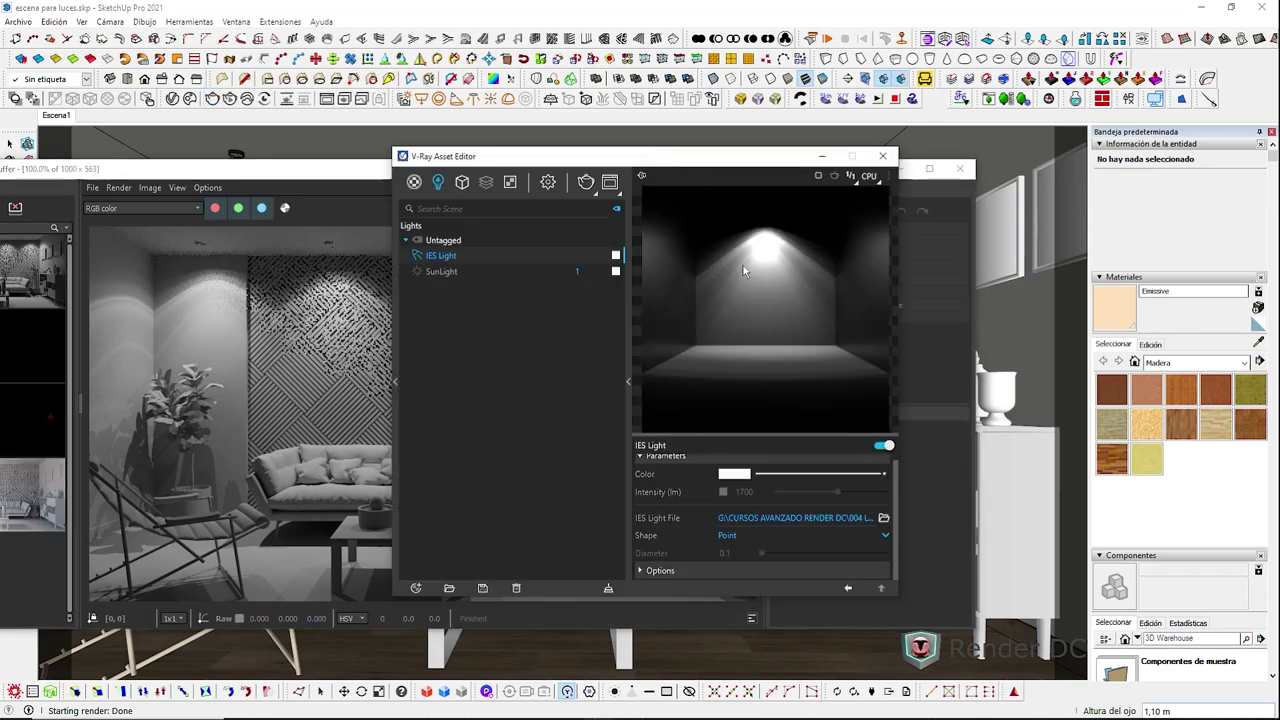
pyautogui.click(884, 518)
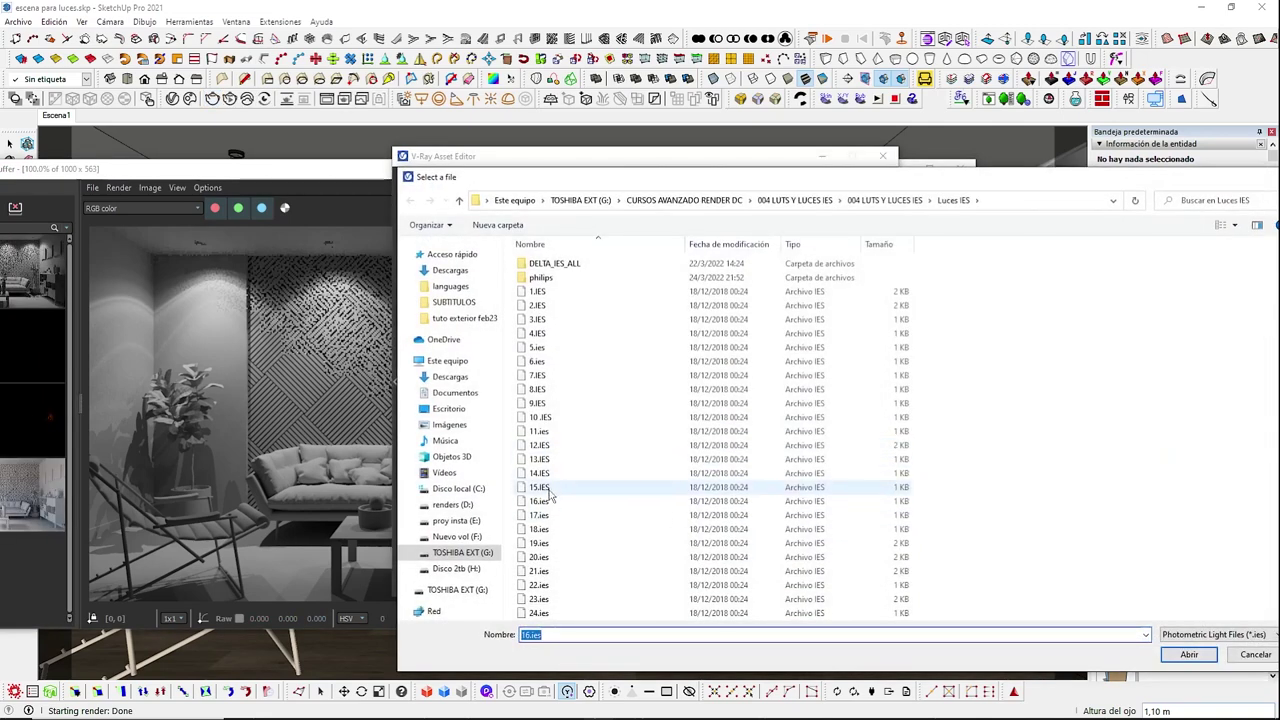
pyautogui.click(538, 585)
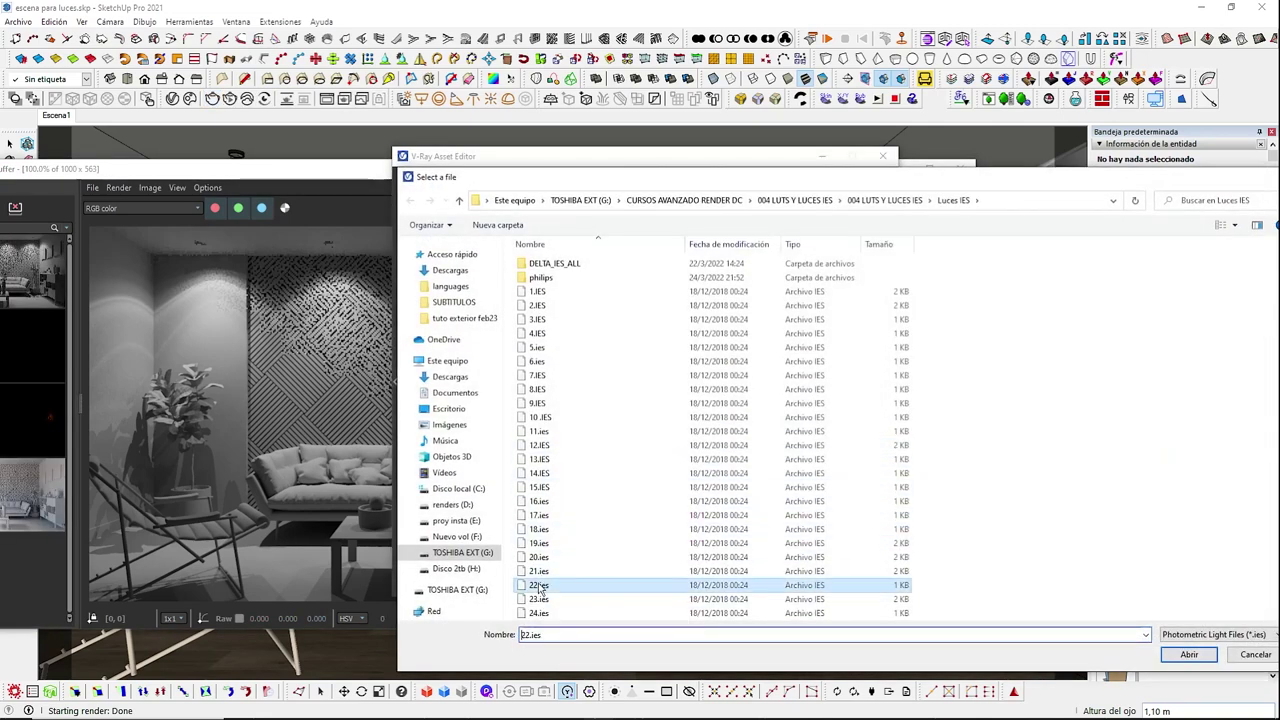
pyautogui.click(1188, 655)
# Step: Re-render the scene and enable the light's 1700 lm intensity override
pyautogui.click(351, 194)
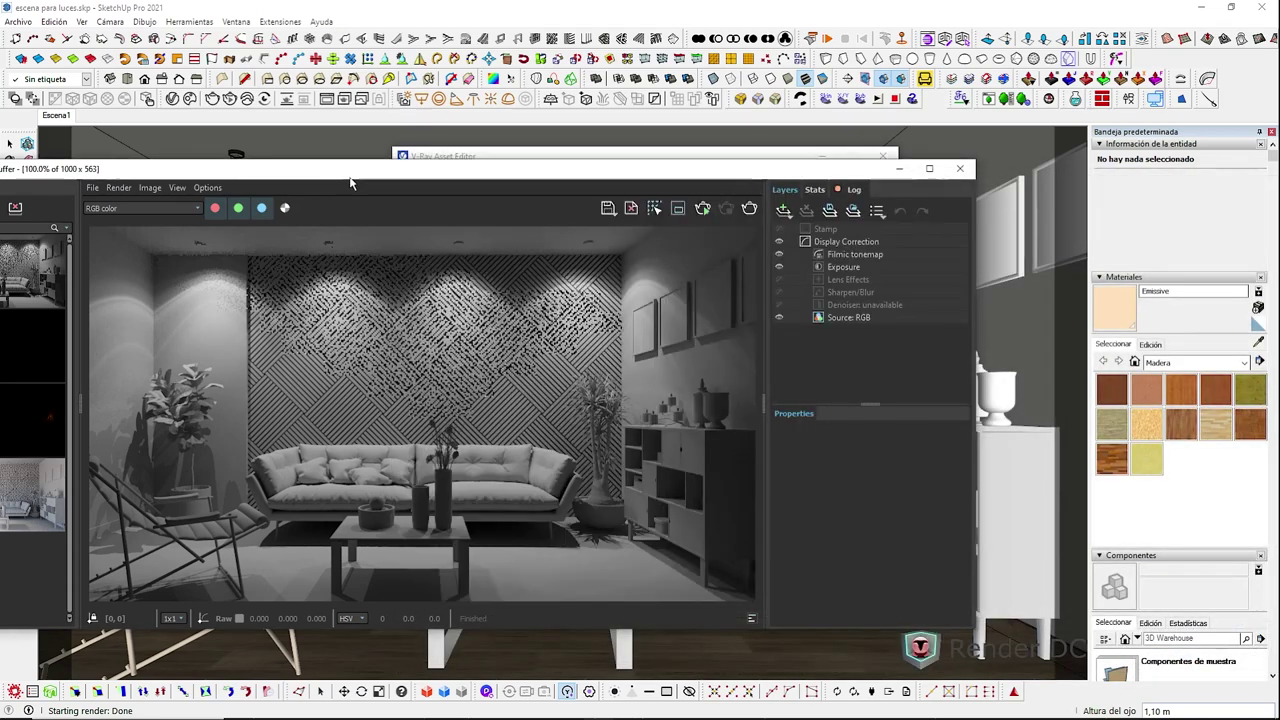
pyautogui.click(701, 209)
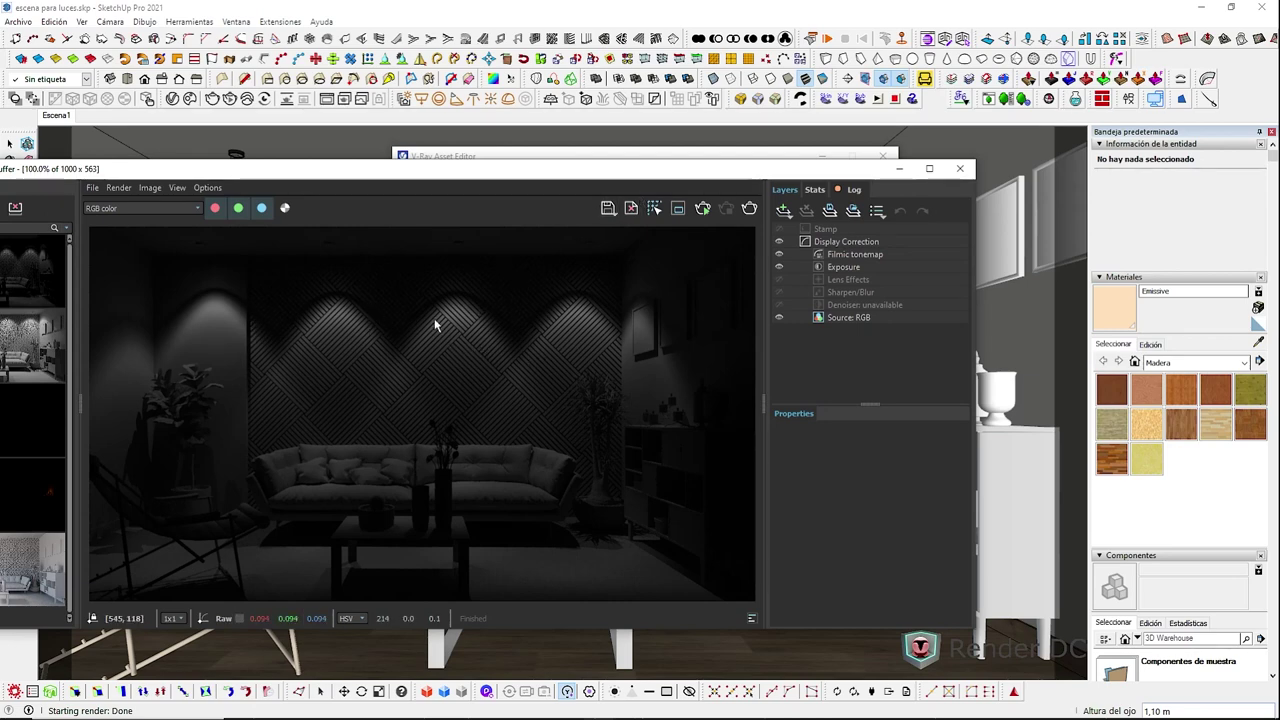
pyautogui.moveTo(578, 180); pyautogui.dragTo(597, 219)
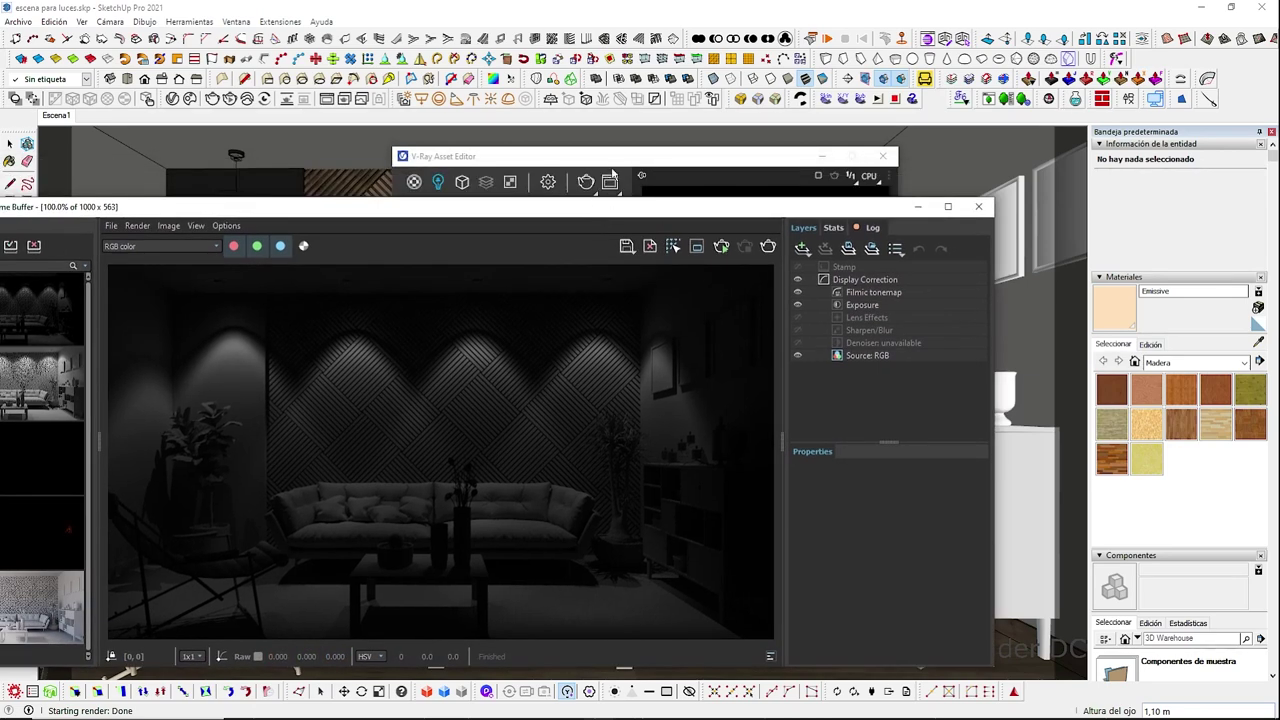
pyautogui.click(612, 162)
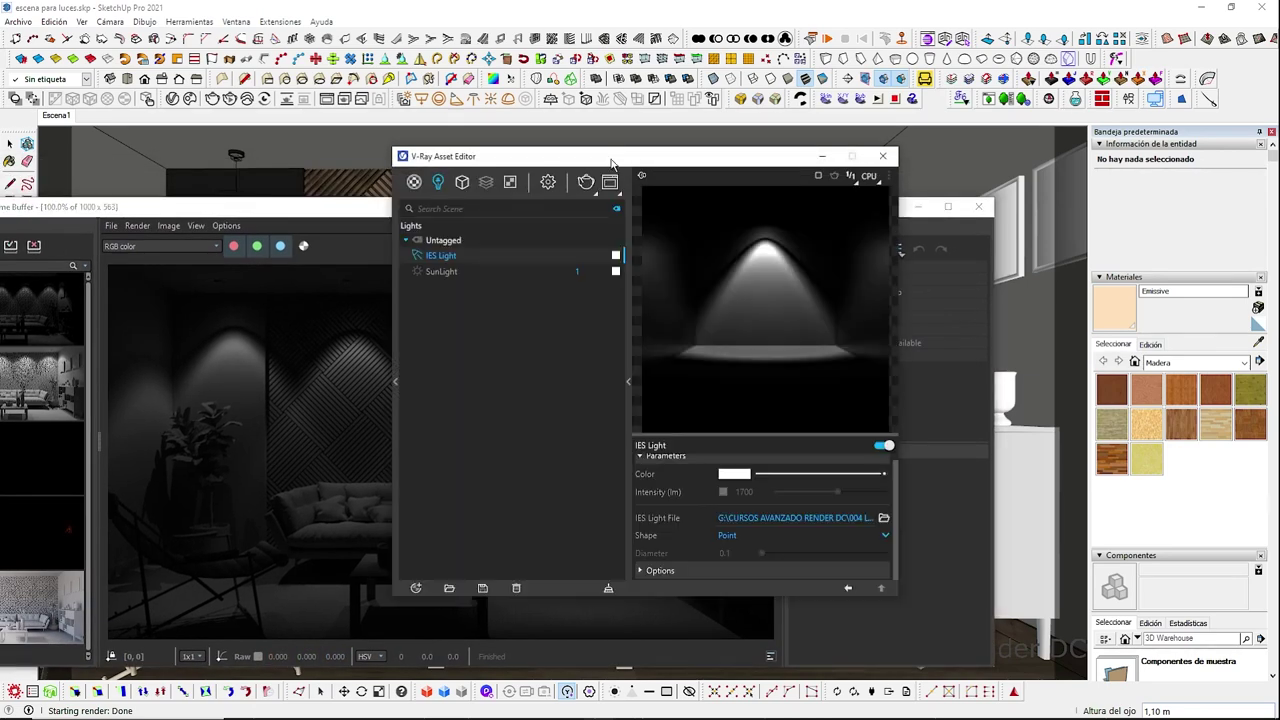
pyautogui.click(723, 492)
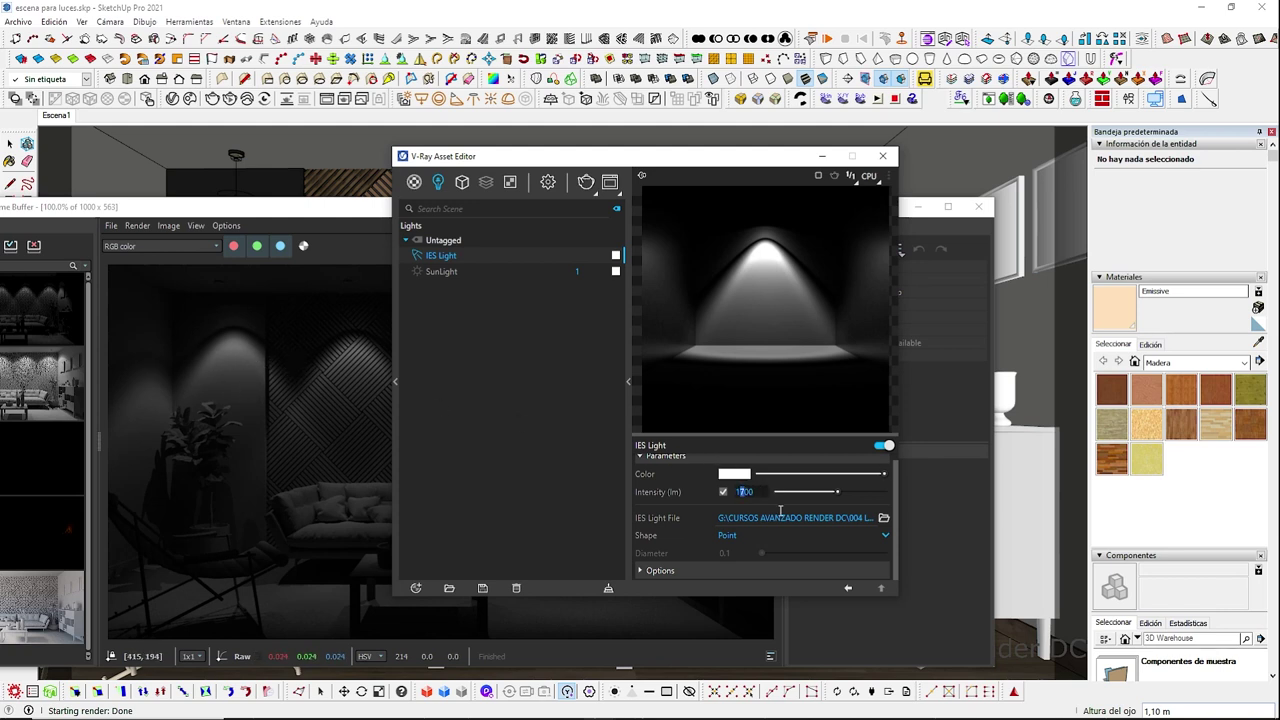
# Step: Set the IES light intensity to 5000 lm and re-render the room
pyautogui.press('Delete')
pyautogui.write('5000')
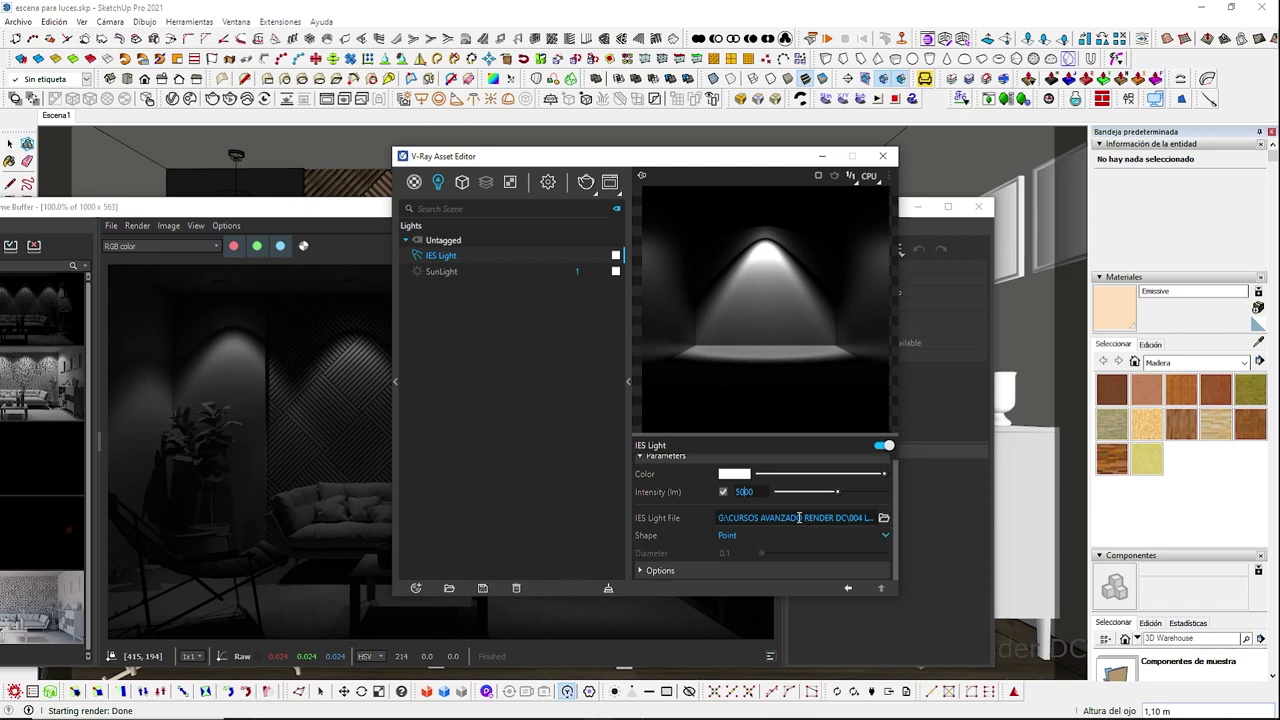
pyautogui.click(706, 497)
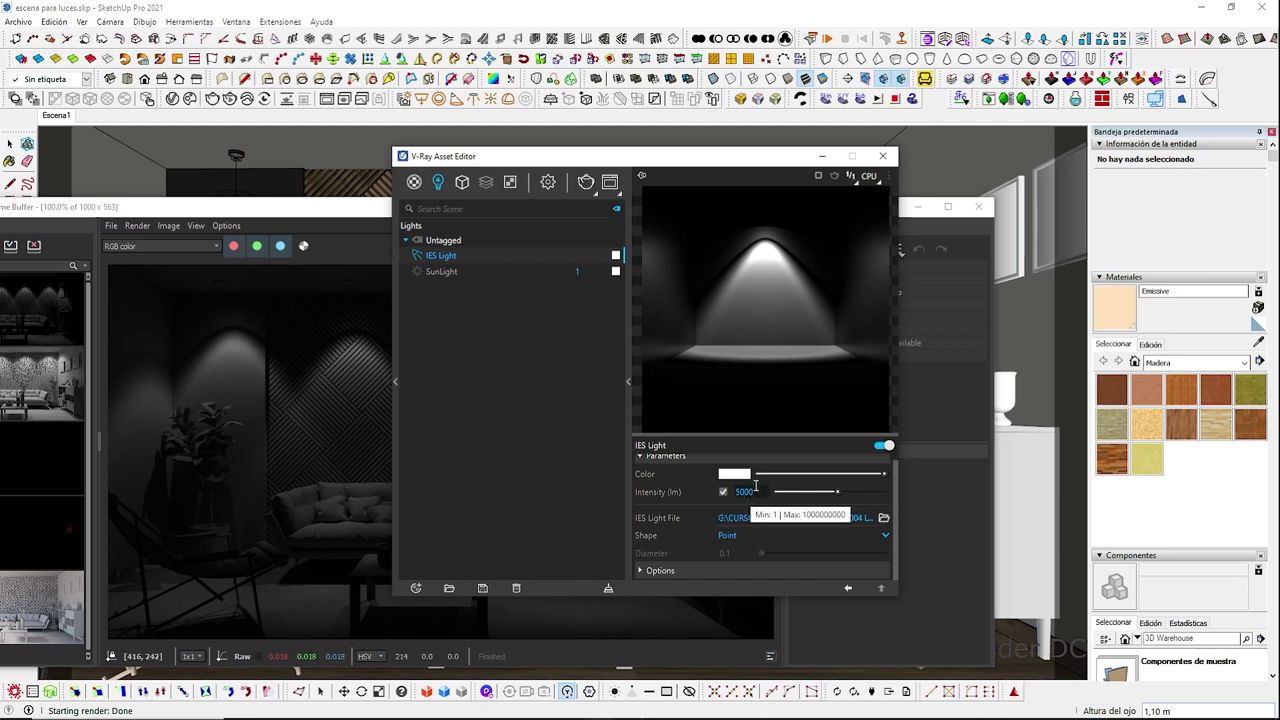
pyautogui.doubleClick(757, 488)
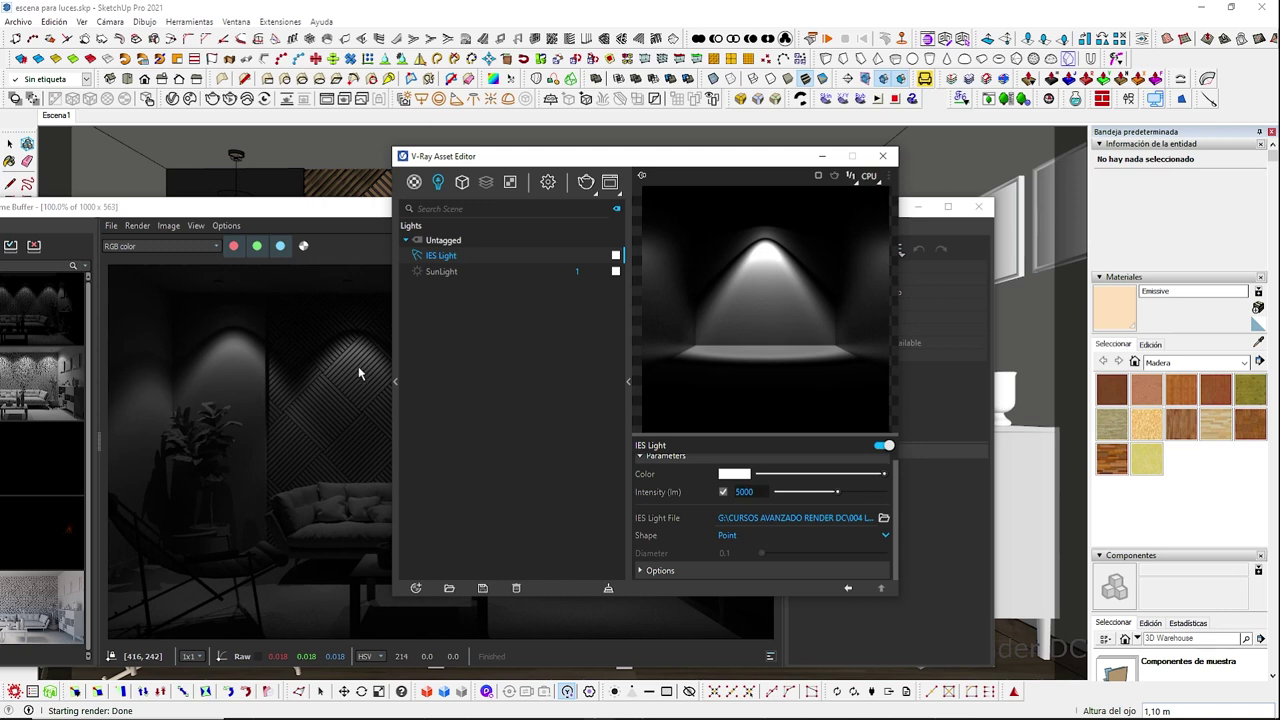
pyautogui.click(357, 220)
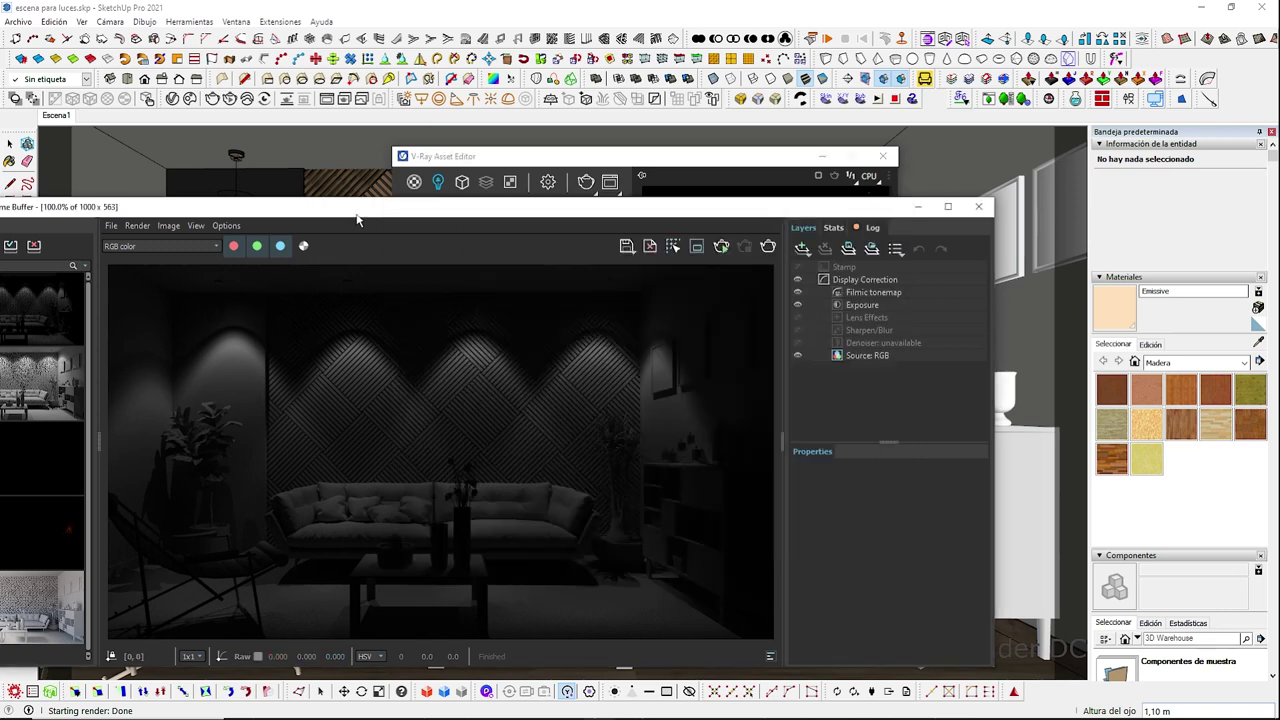
pyautogui.click(768, 246)
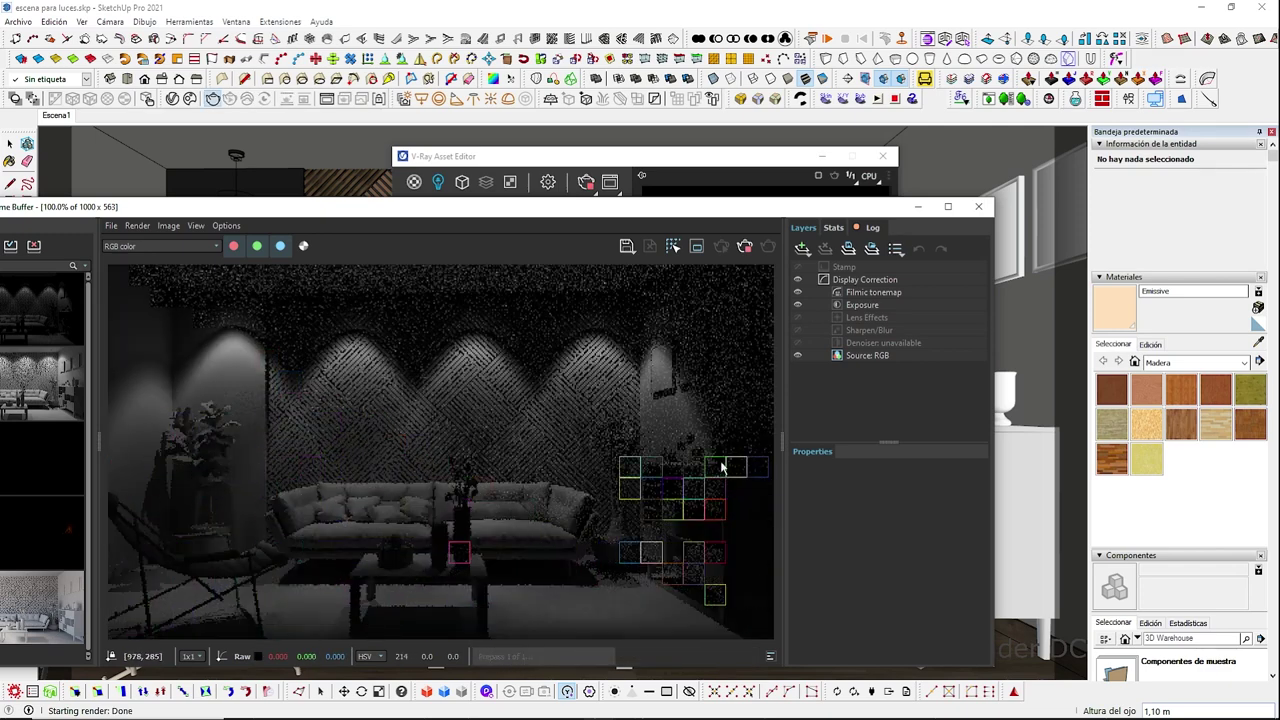
# Step: Raise the IES light intensity to 50000 lm and start a fresh render
pyautogui.click(680, 157)
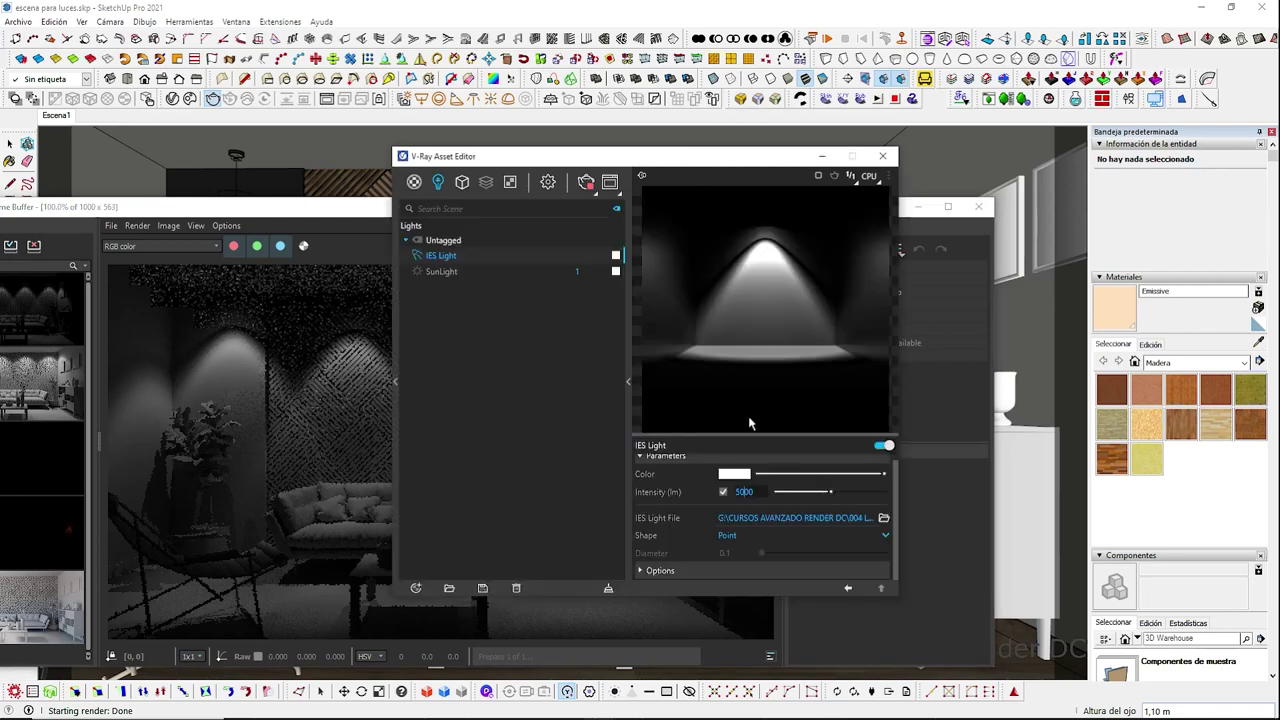
pyautogui.doubleClick(743, 491)
pyautogui.write('50000')
pyautogui.press('Return')
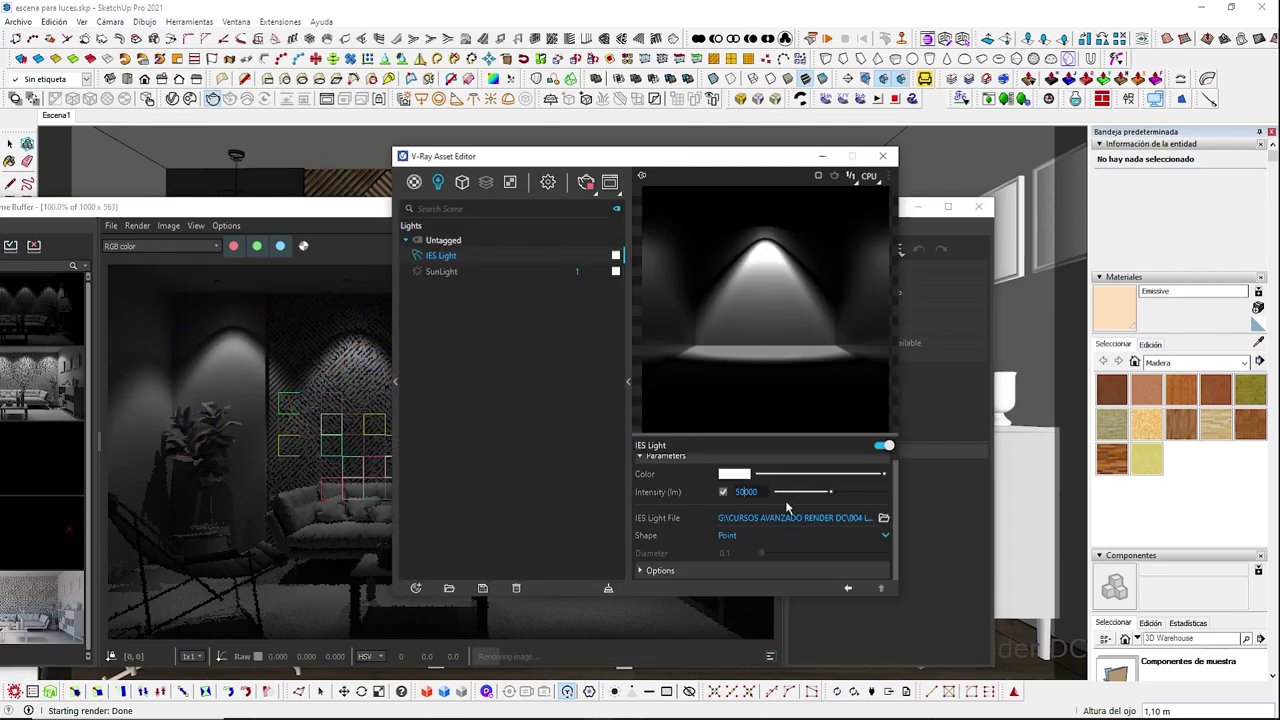
pyautogui.click(586, 181)
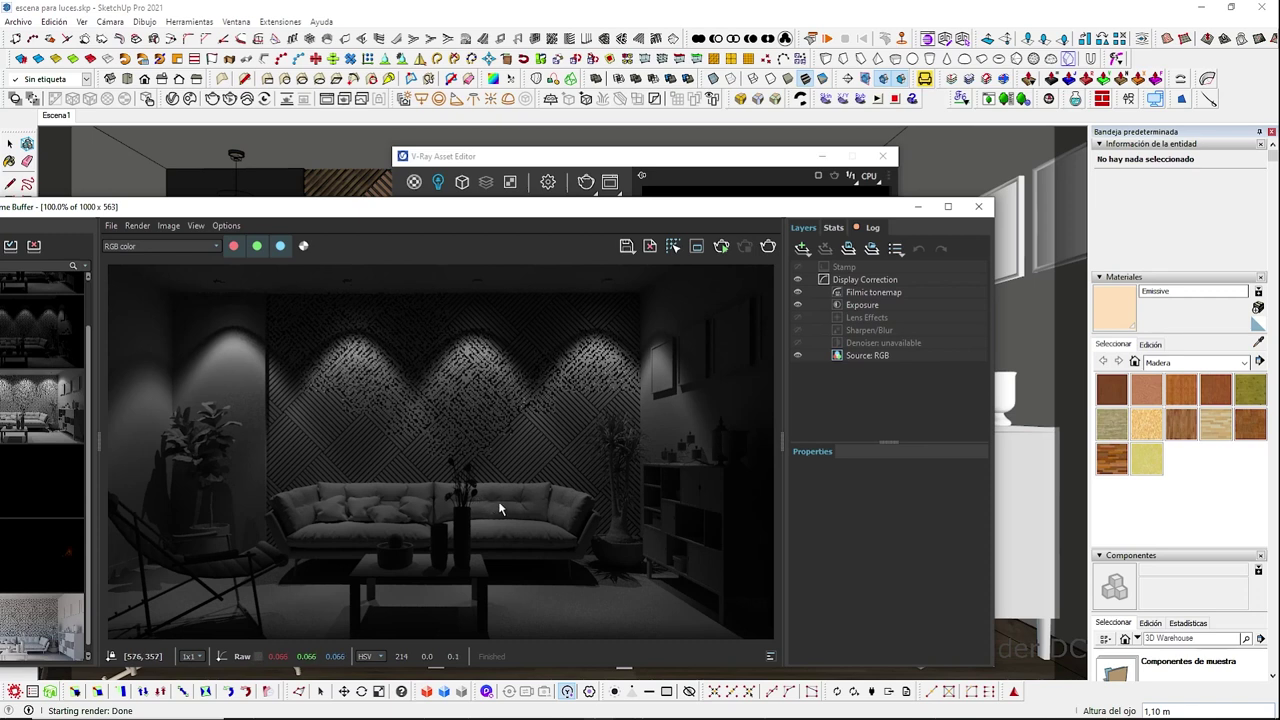
pyautogui.click(768, 247)
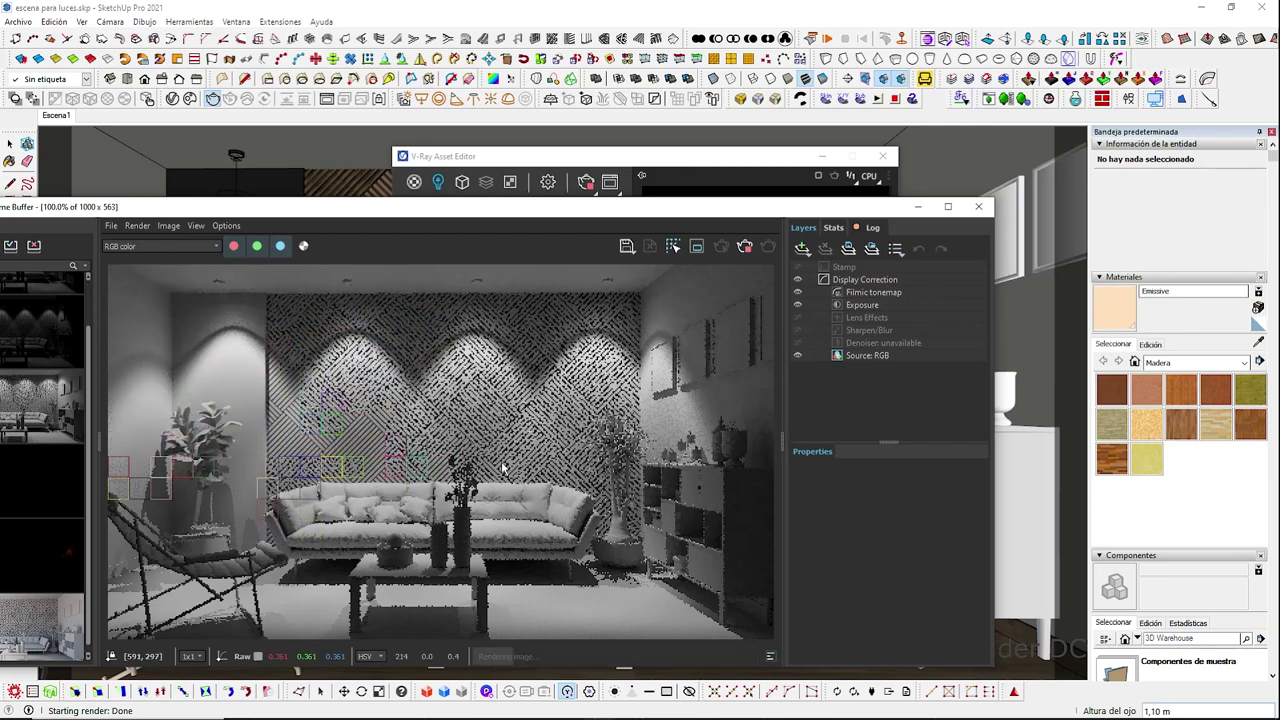
# Step: Browse for a different IES profile, then return to the Frame Buffer
pyautogui.click(643, 159)
pyautogui.click(885, 519)
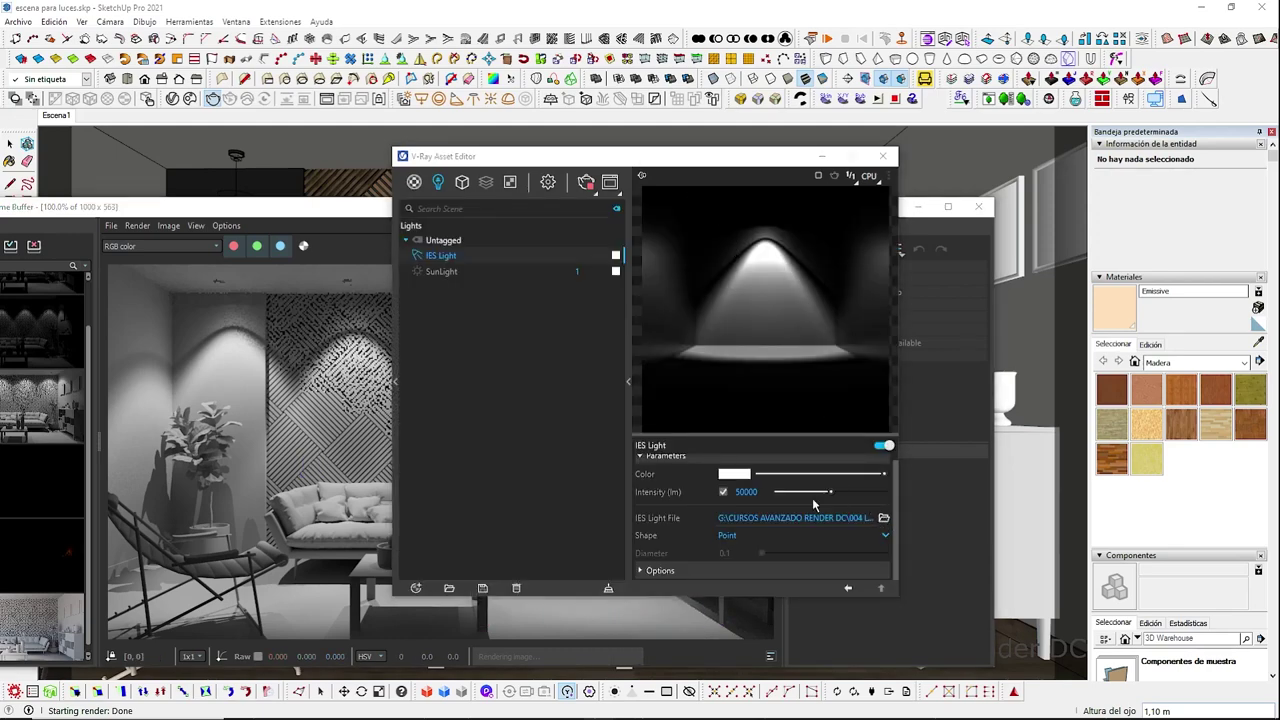
pyautogui.doubleClick(572, 296)
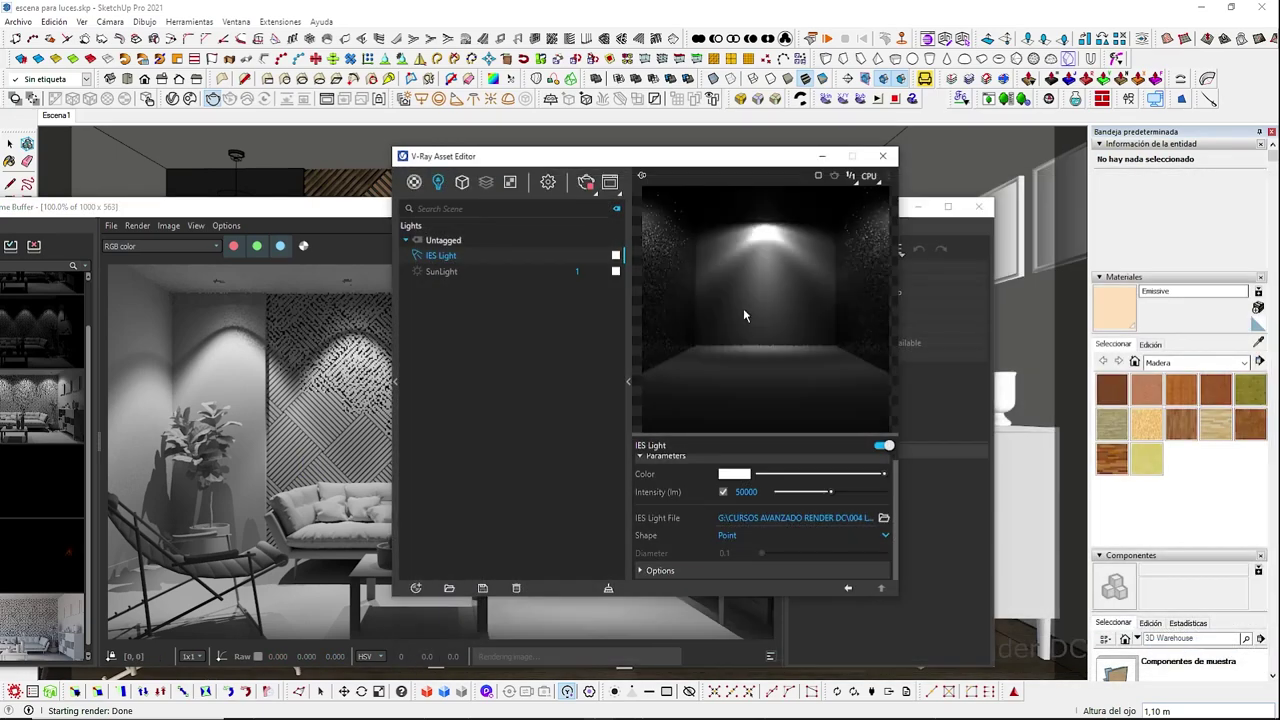
pyautogui.click(298, 216)
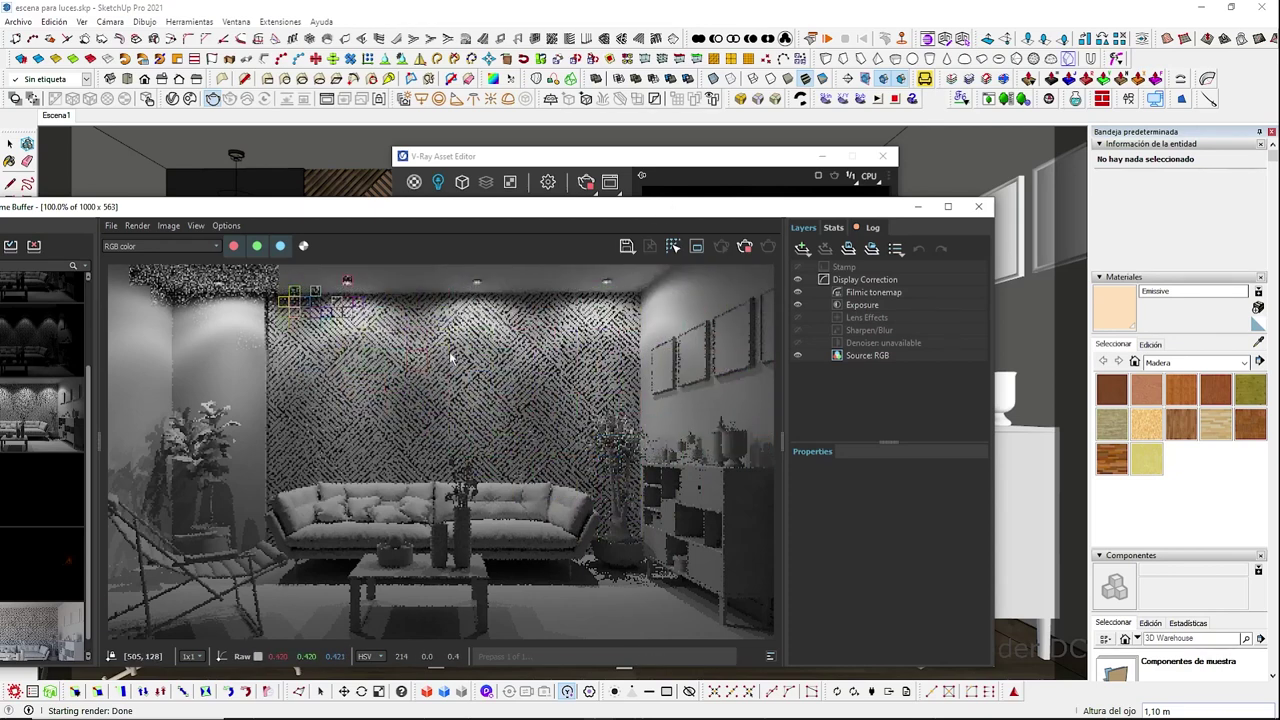
# Step: Confirm the 80000 lm intensity and list the addable render elements
pyautogui.click(661, 165)
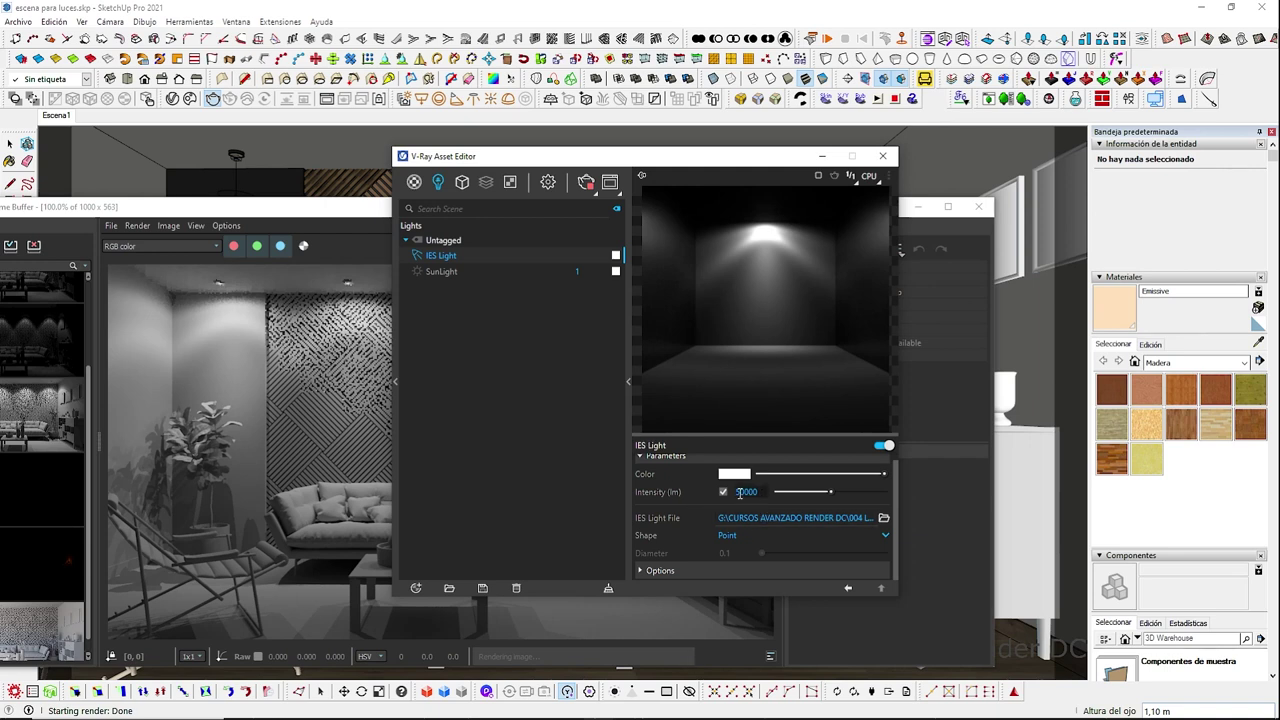
pyautogui.press('Return')
pyautogui.click(350, 214)
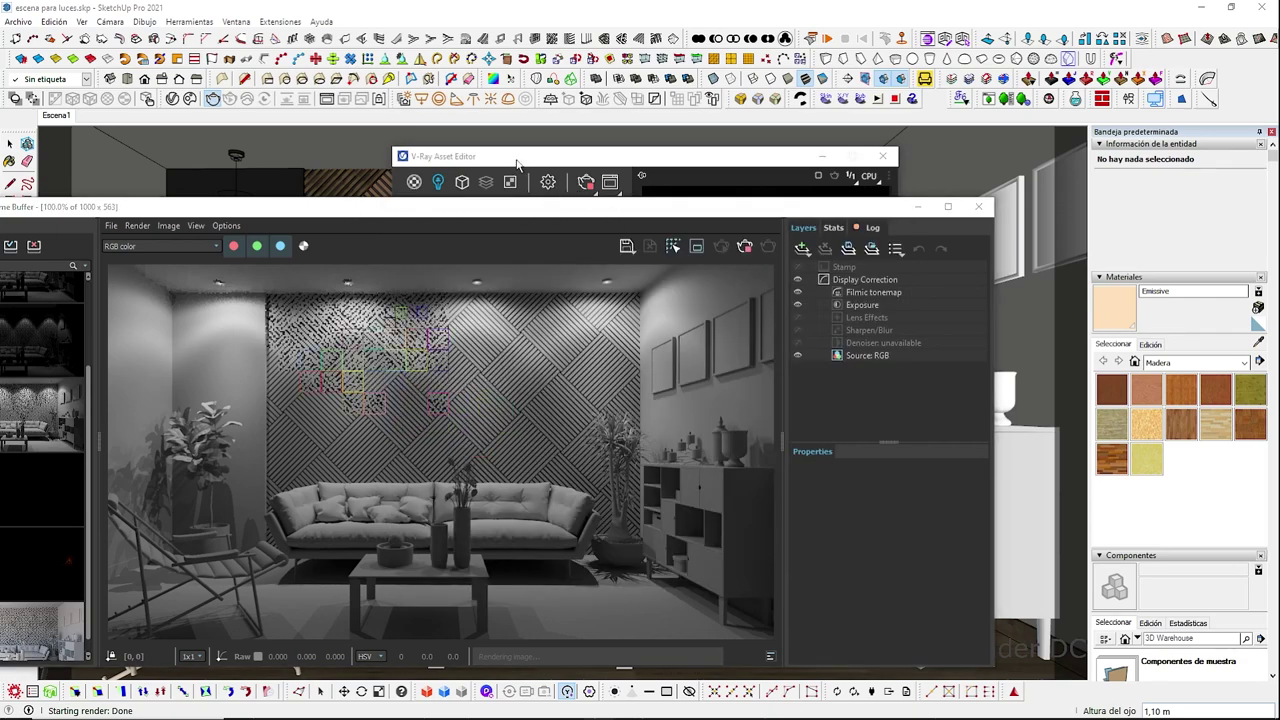
pyautogui.click(486, 182)
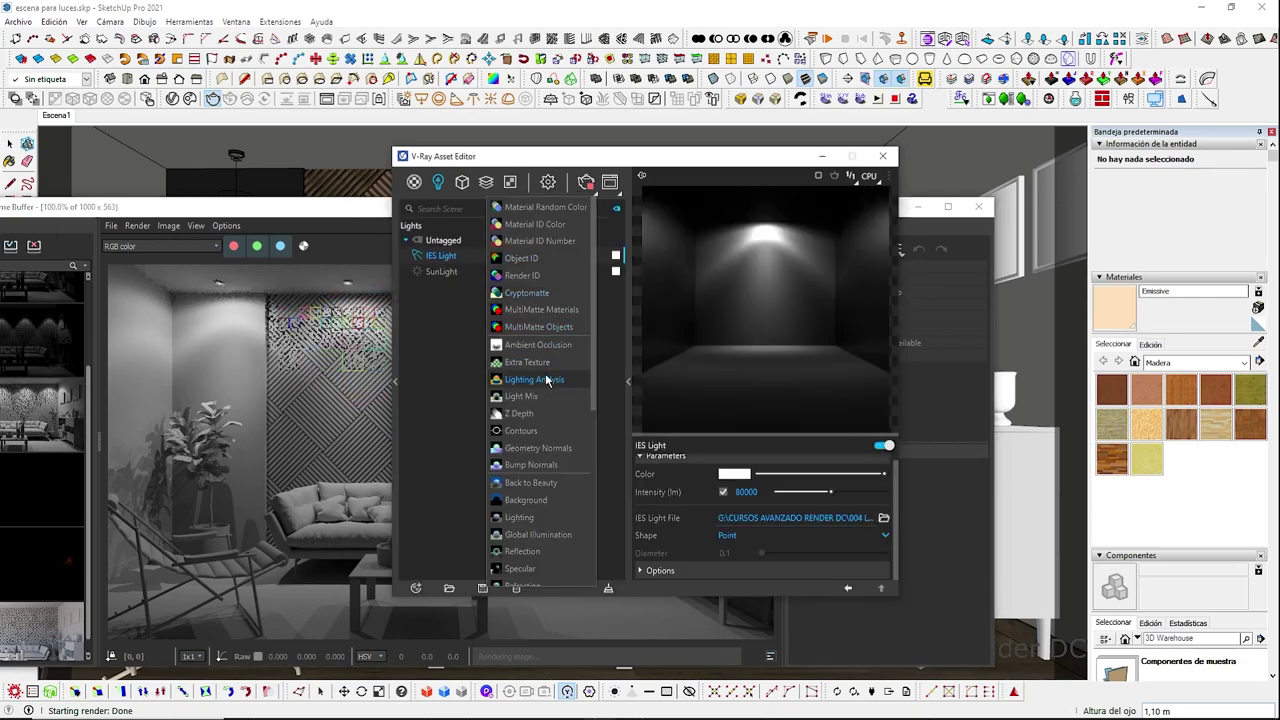
# Step: Add a Light Mix render element, re-render, and switch the source to LightMix
pyautogui.click(522, 396)
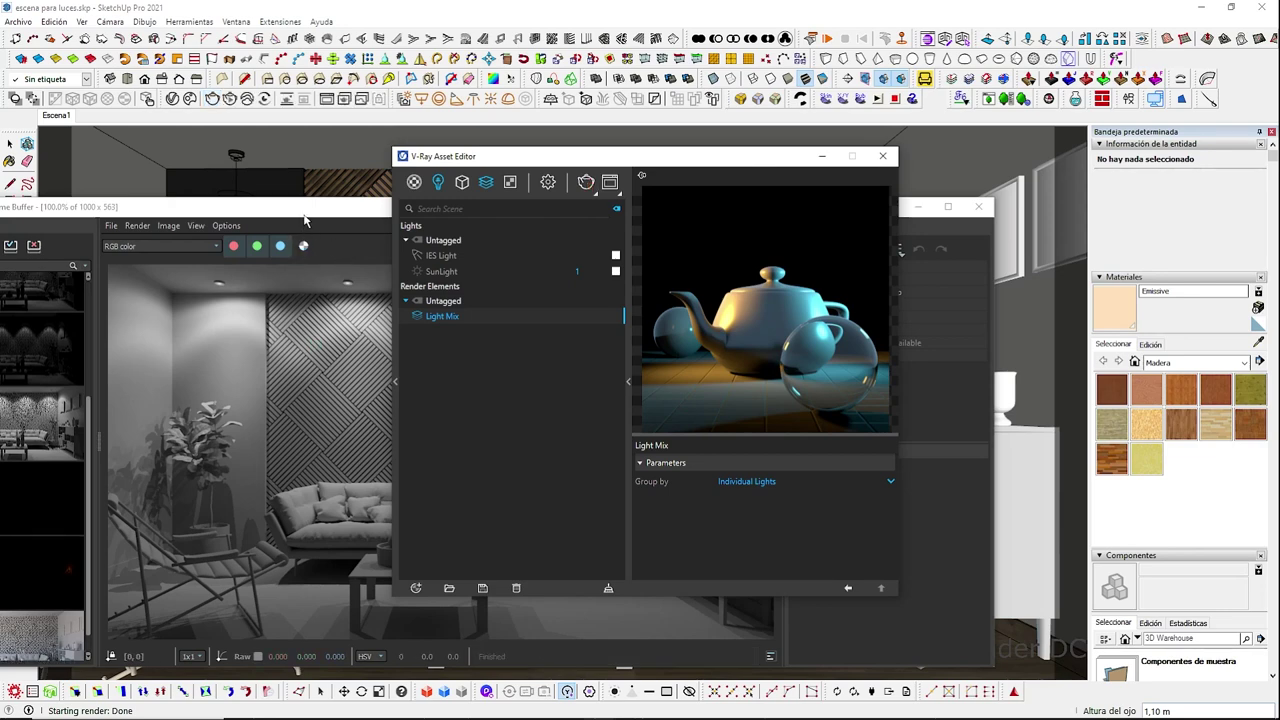
pyautogui.click(347, 224)
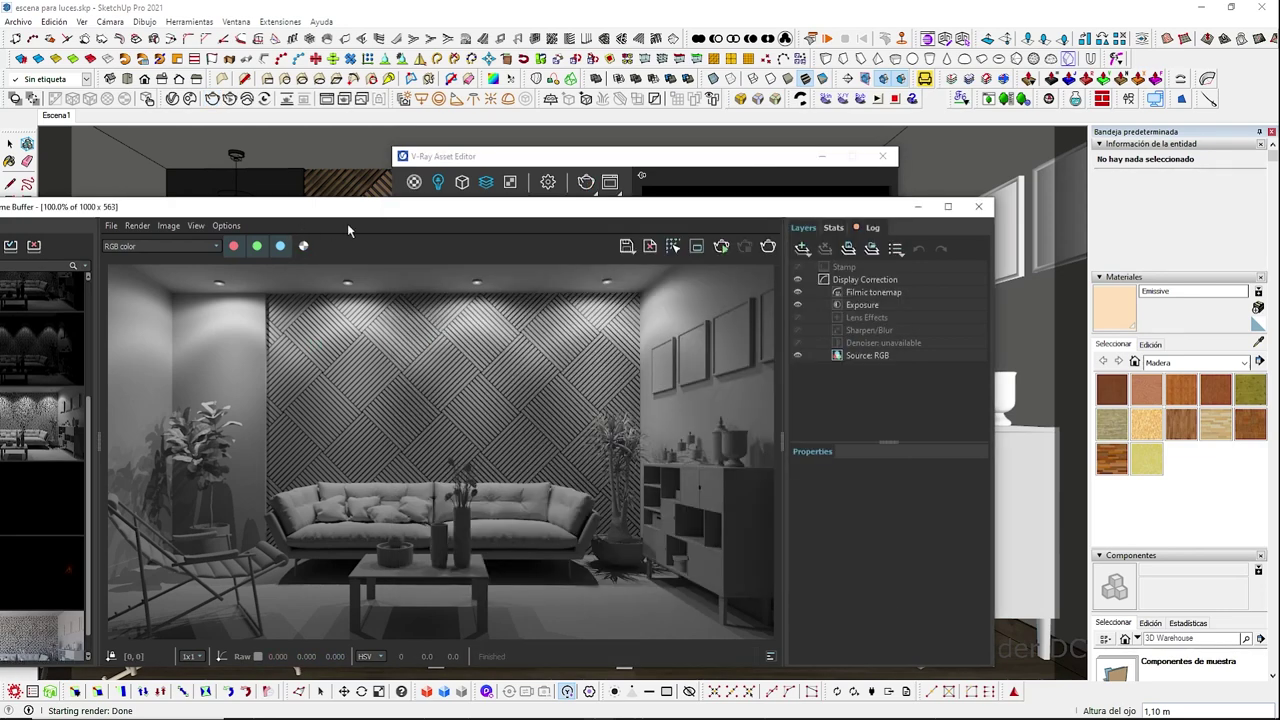
pyautogui.click(761, 250)
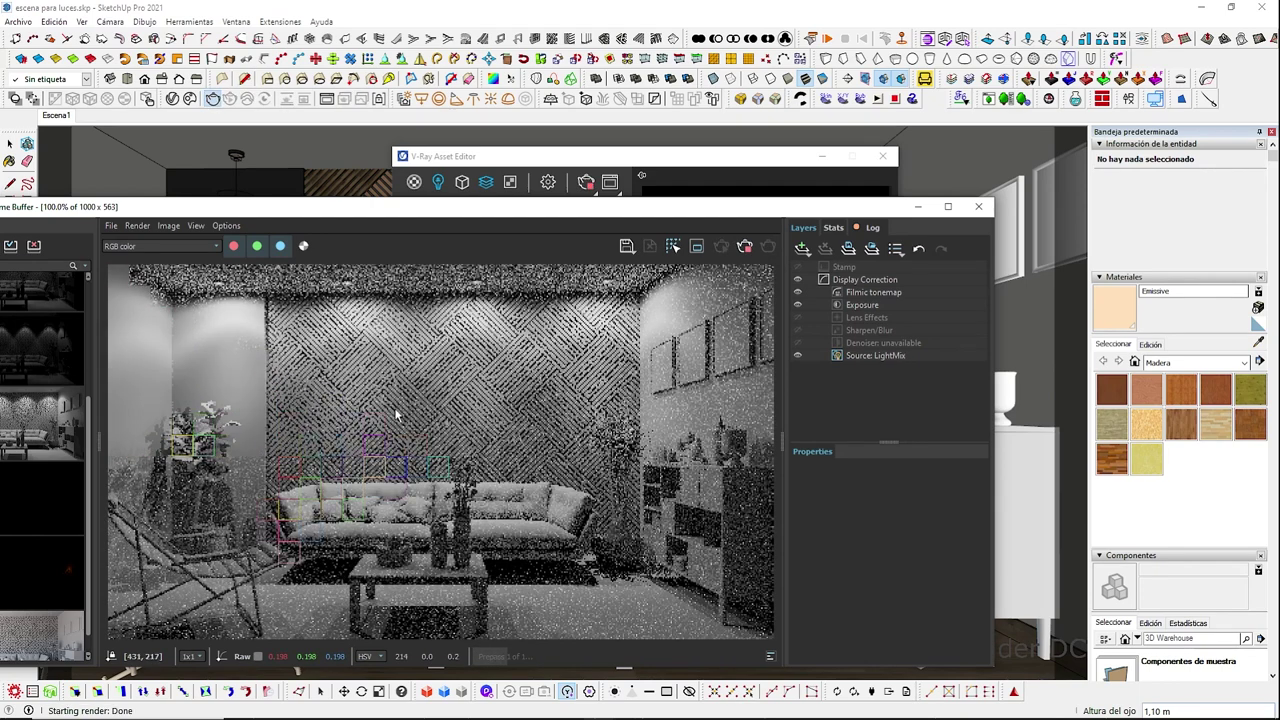
pyautogui.click(870, 355)
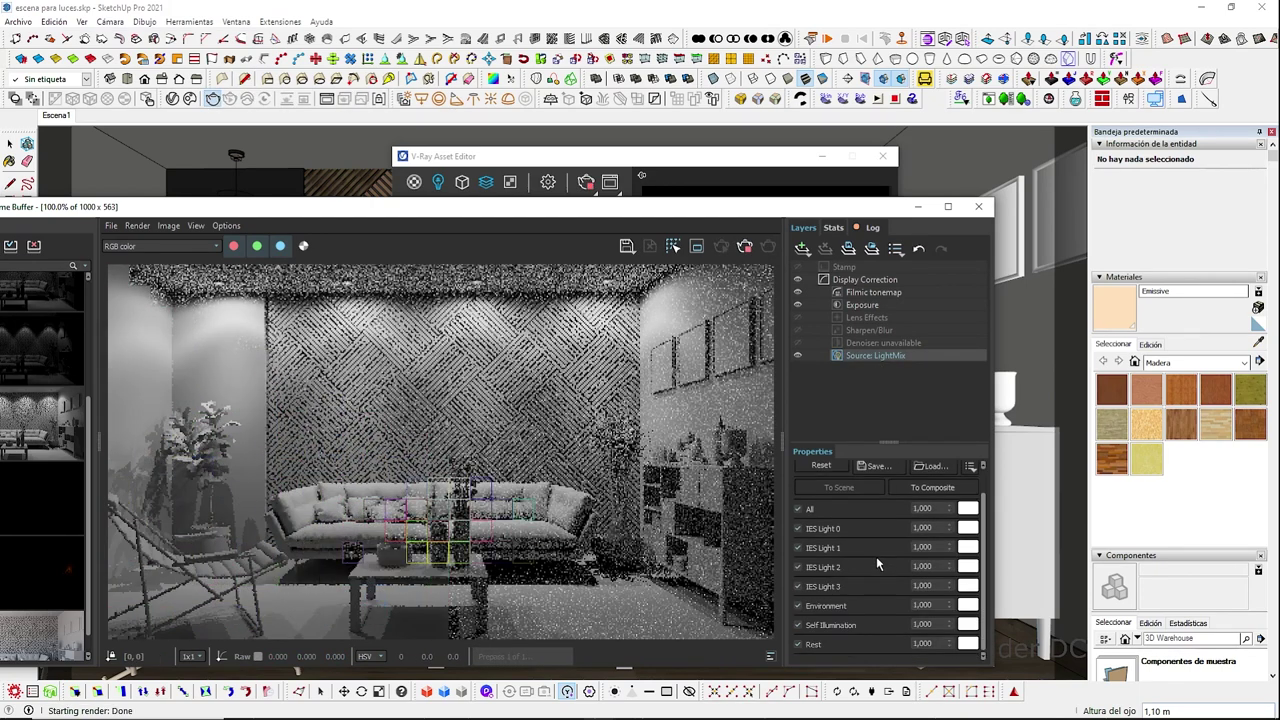
# Step: Tint IES Light 0 pale beige and IES Light 1 saturated pink
pyautogui.click(968, 529)
pyautogui.click(776, 428)
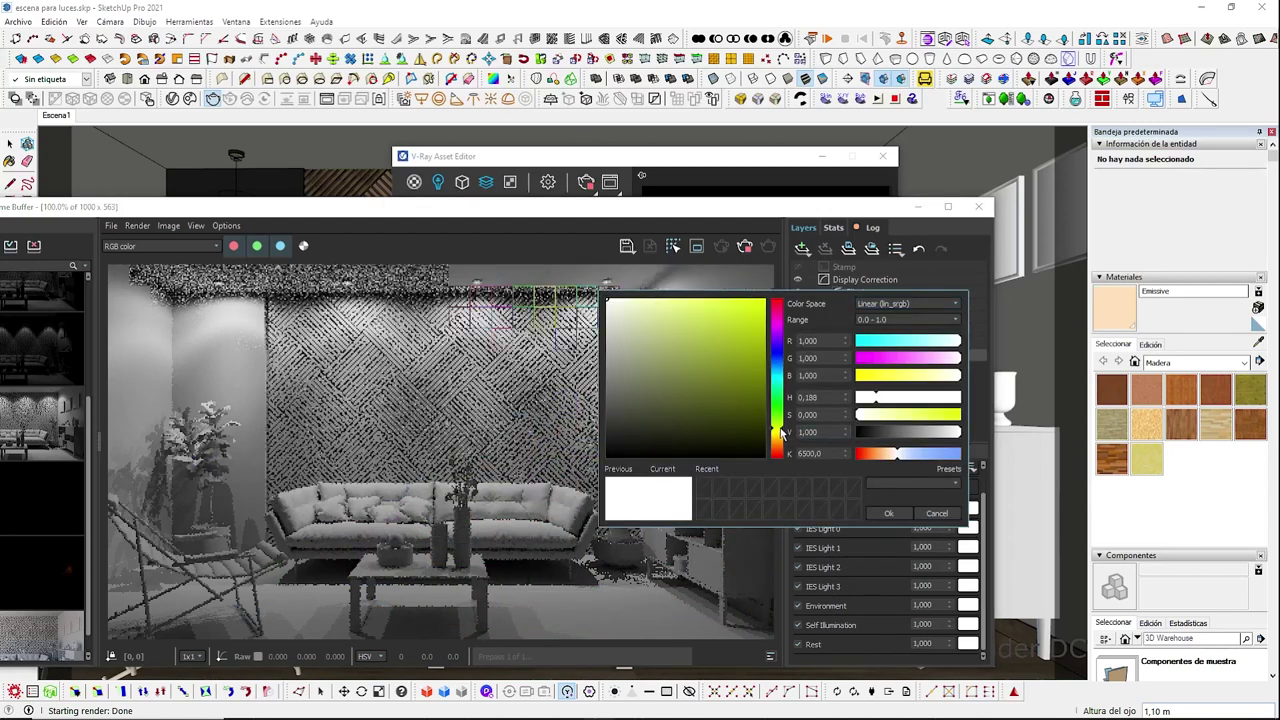
pyautogui.moveTo(777, 427); pyautogui.dragTo(779, 436)
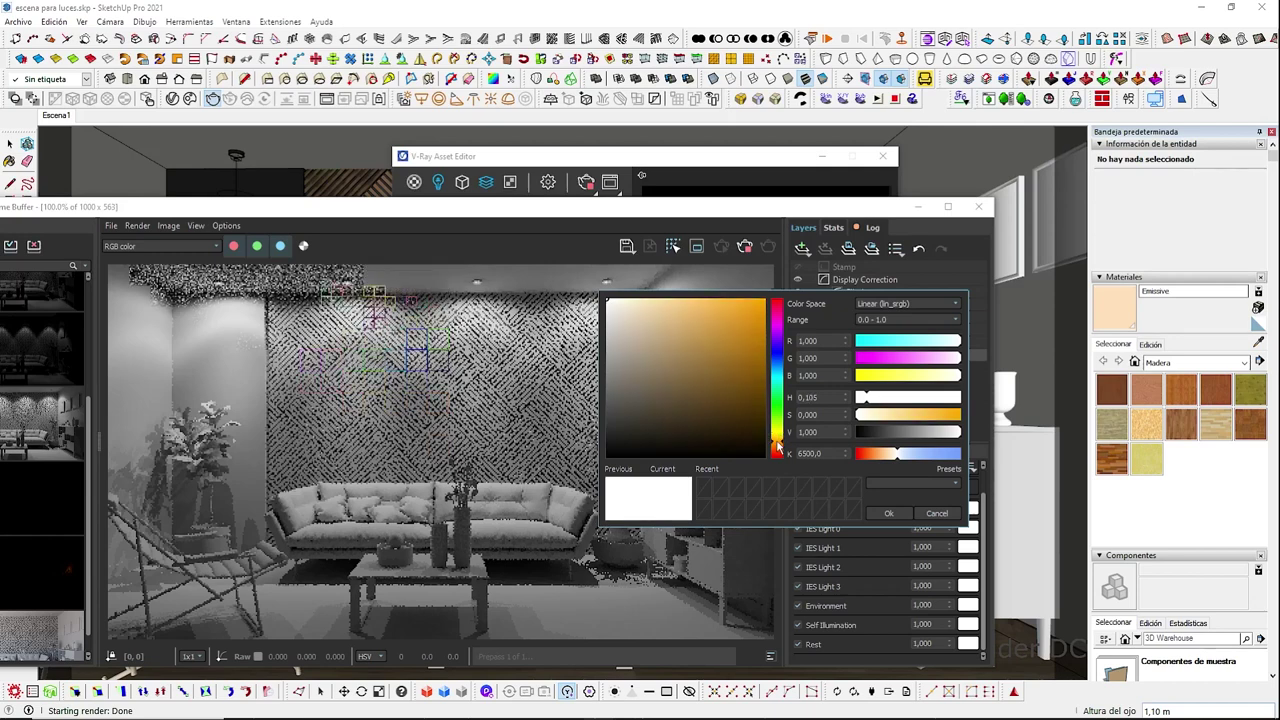
pyautogui.click(701, 317)
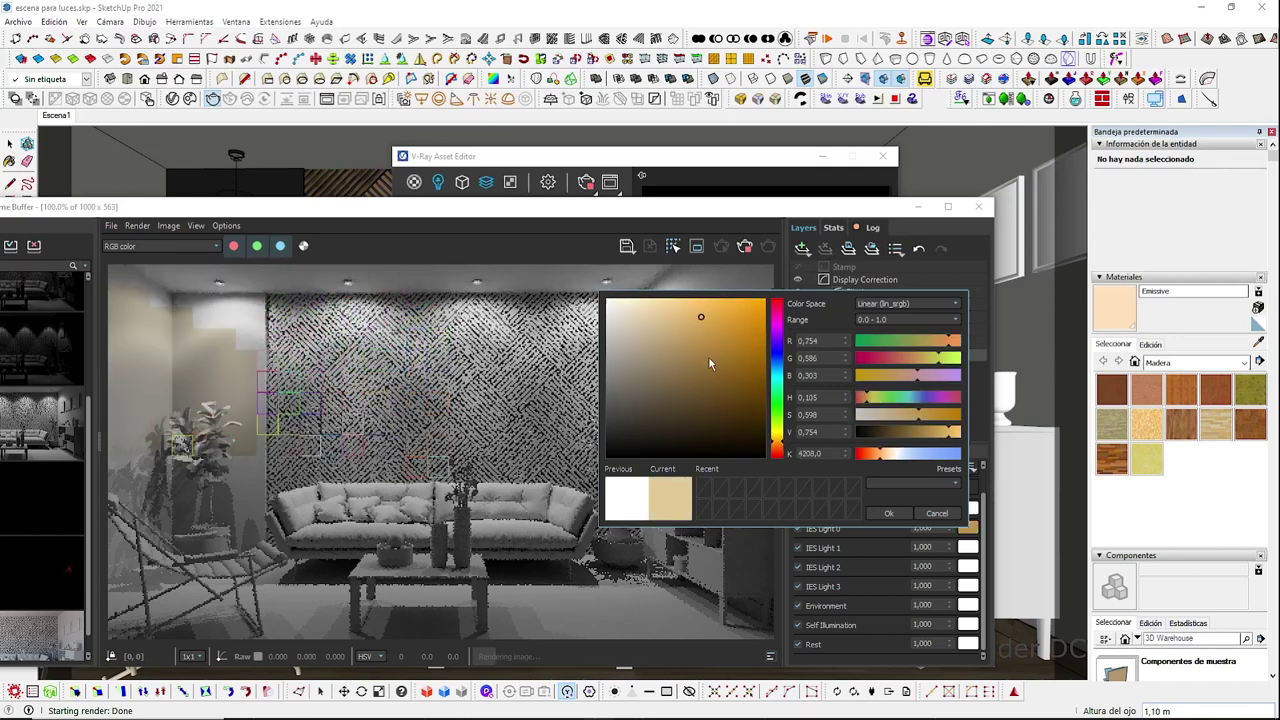
pyautogui.click(889, 513)
pyautogui.click(968, 548)
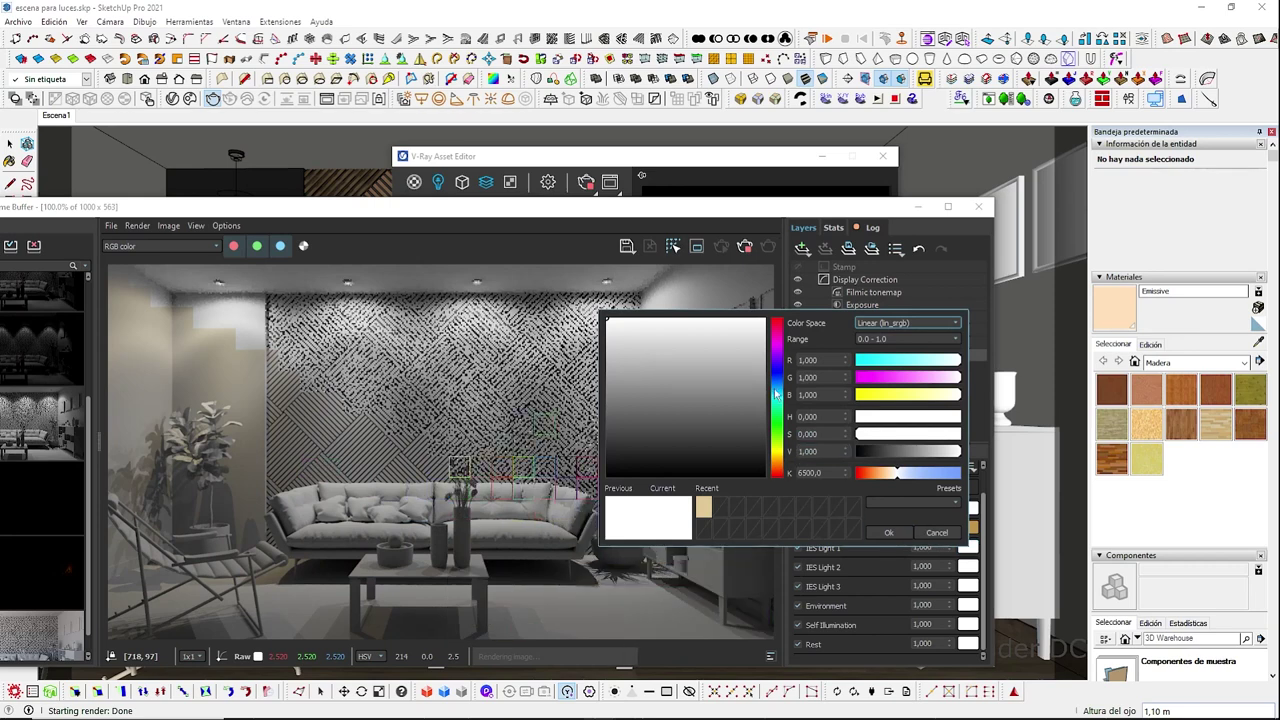
pyautogui.click(778, 326)
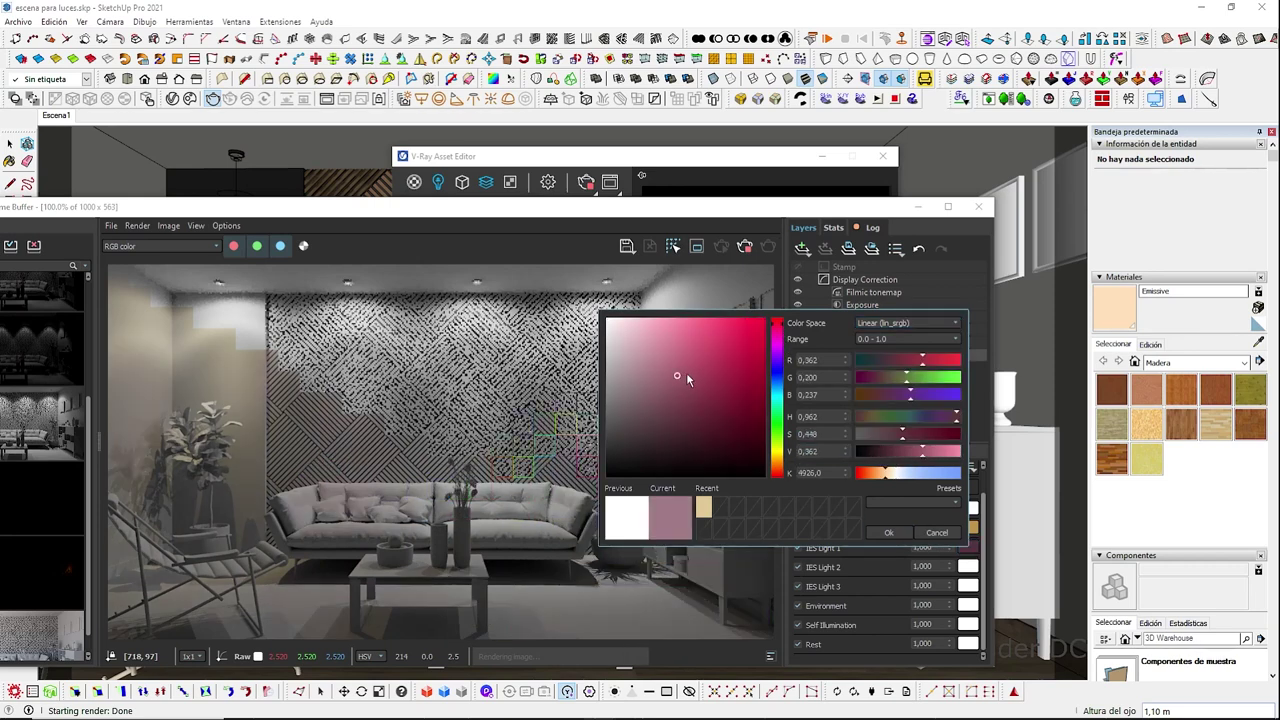
pyautogui.click(751, 332)
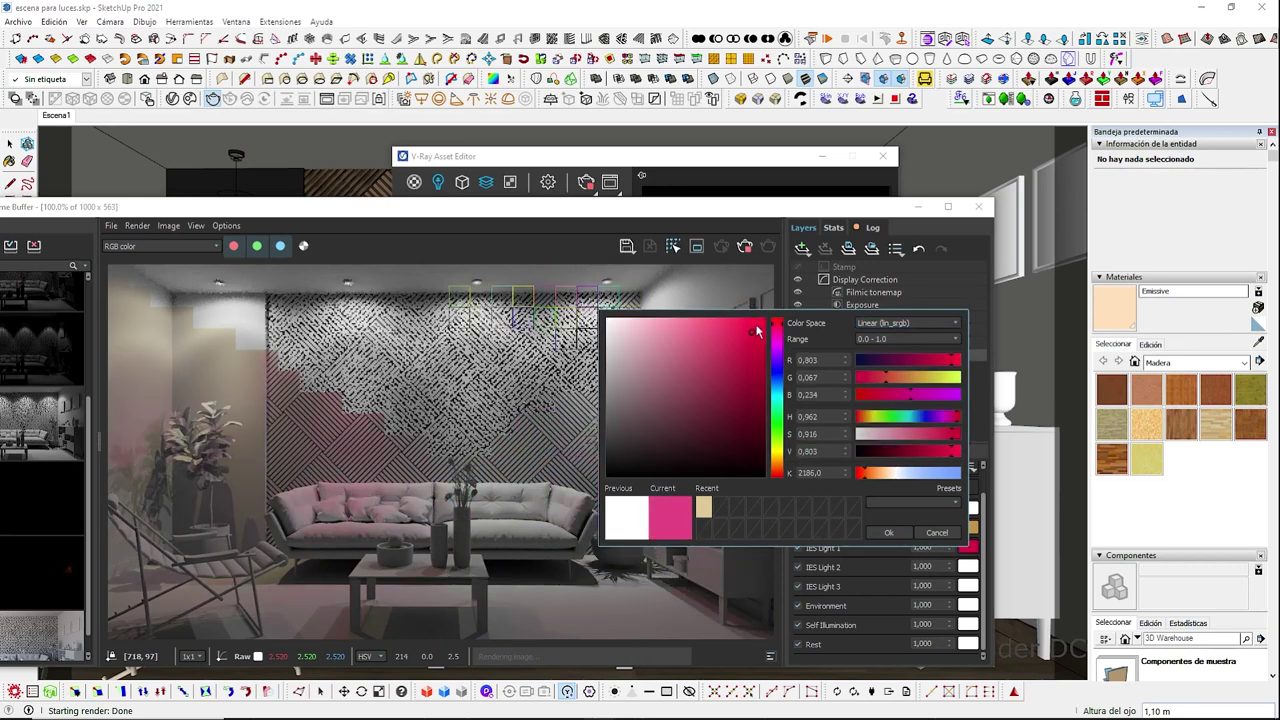
pyautogui.click(758, 322)
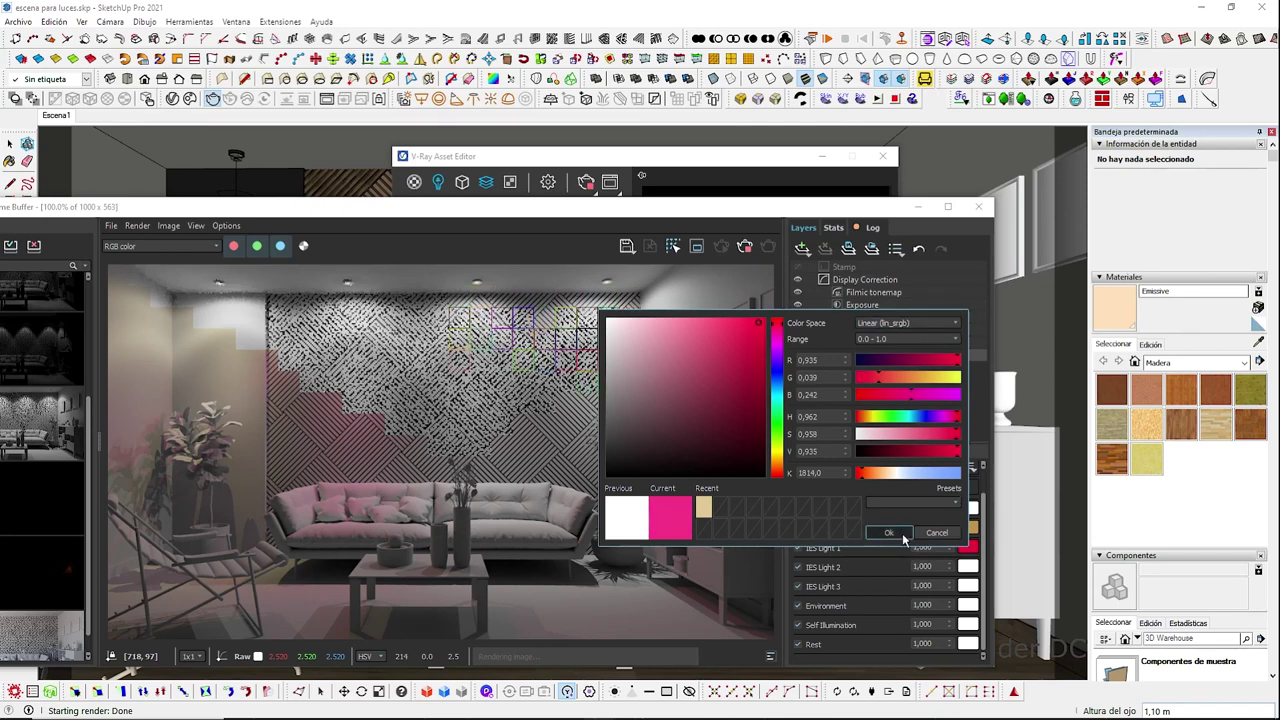
pyautogui.click(888, 532)
# Step: Tint IES Light 2 strong blue and IES Light 3 bright green
pyautogui.click(968, 566)
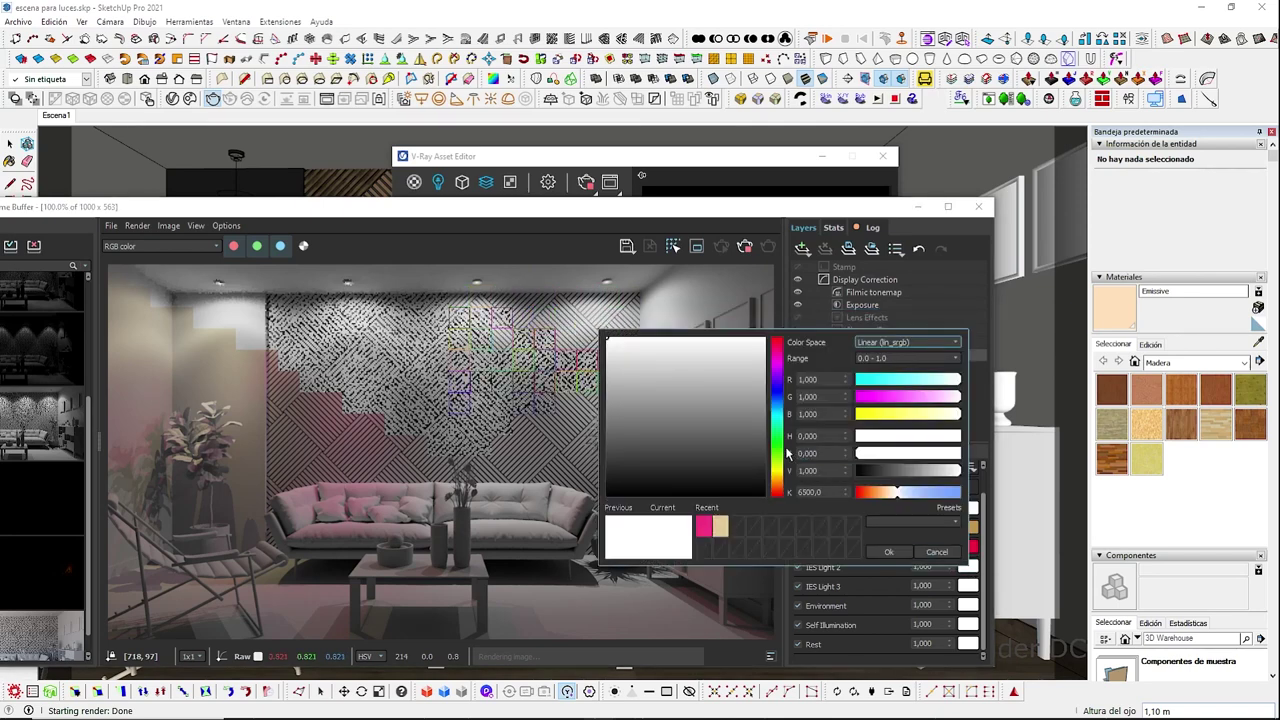
pyautogui.click(776, 395)
pyautogui.click(744, 362)
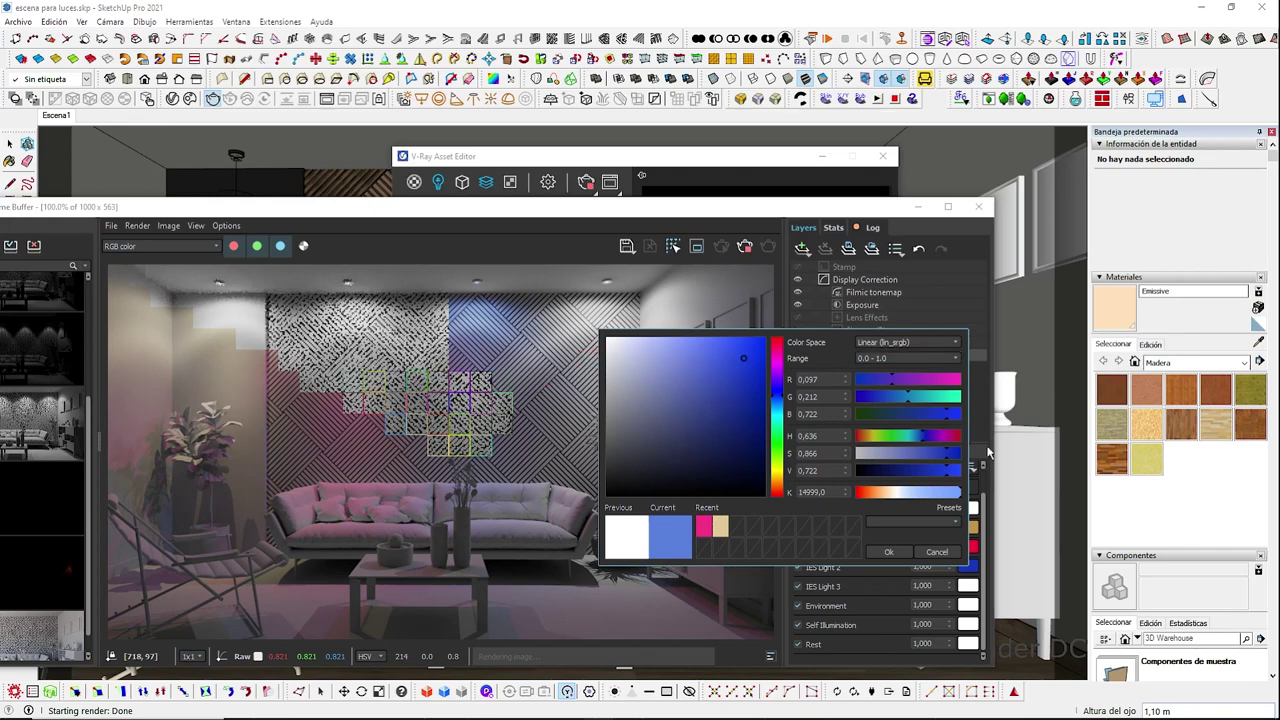
pyautogui.click(888, 551)
pyautogui.click(968, 586)
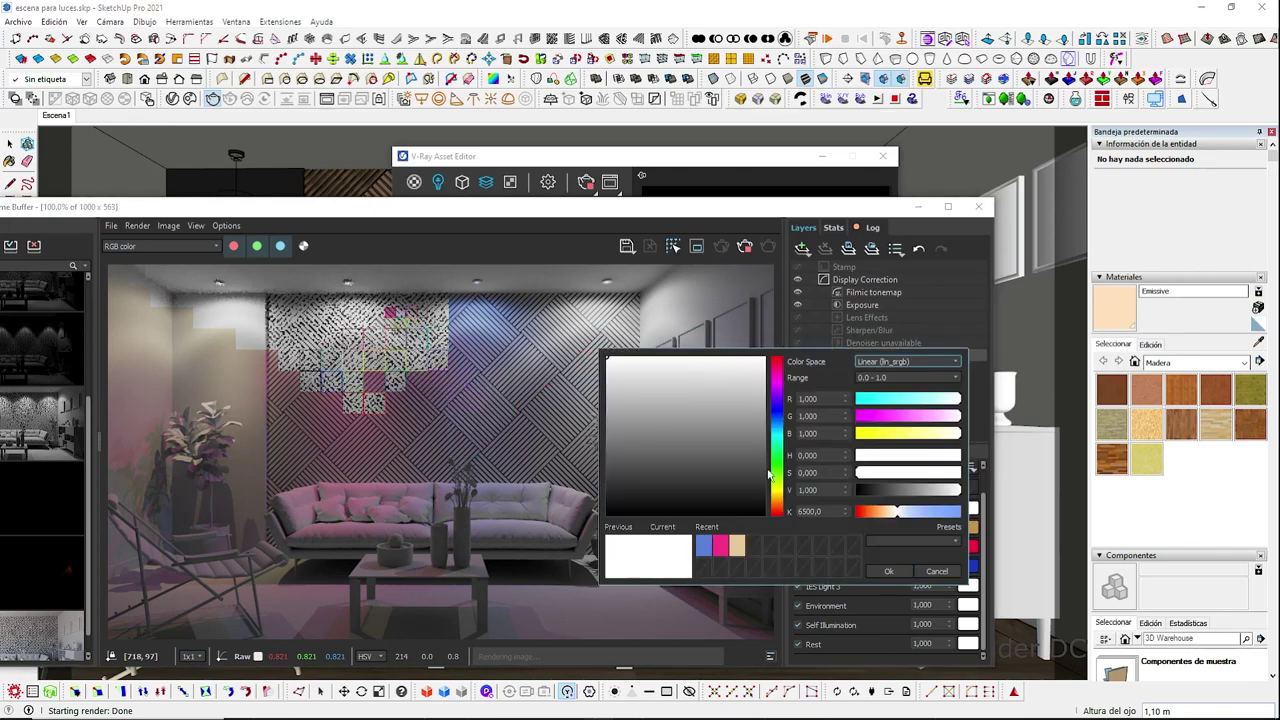
pyautogui.click(776, 462)
pyautogui.click(761, 360)
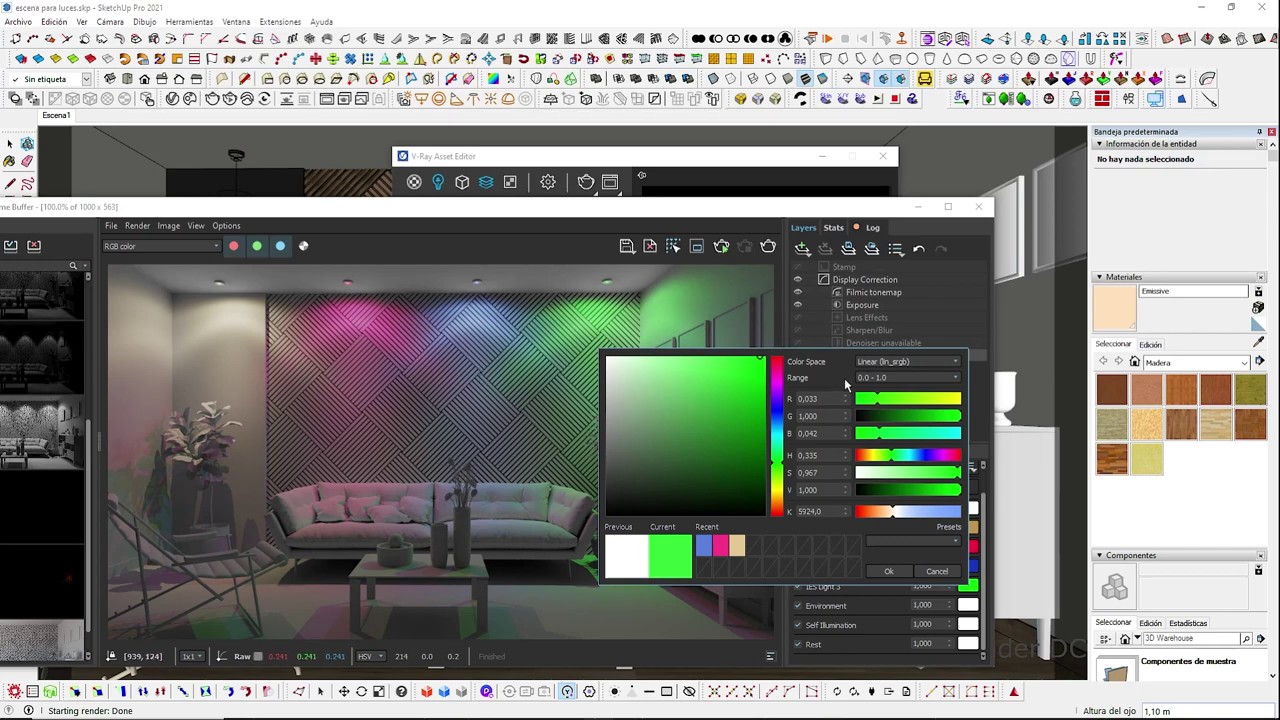
pyautogui.click(889, 572)
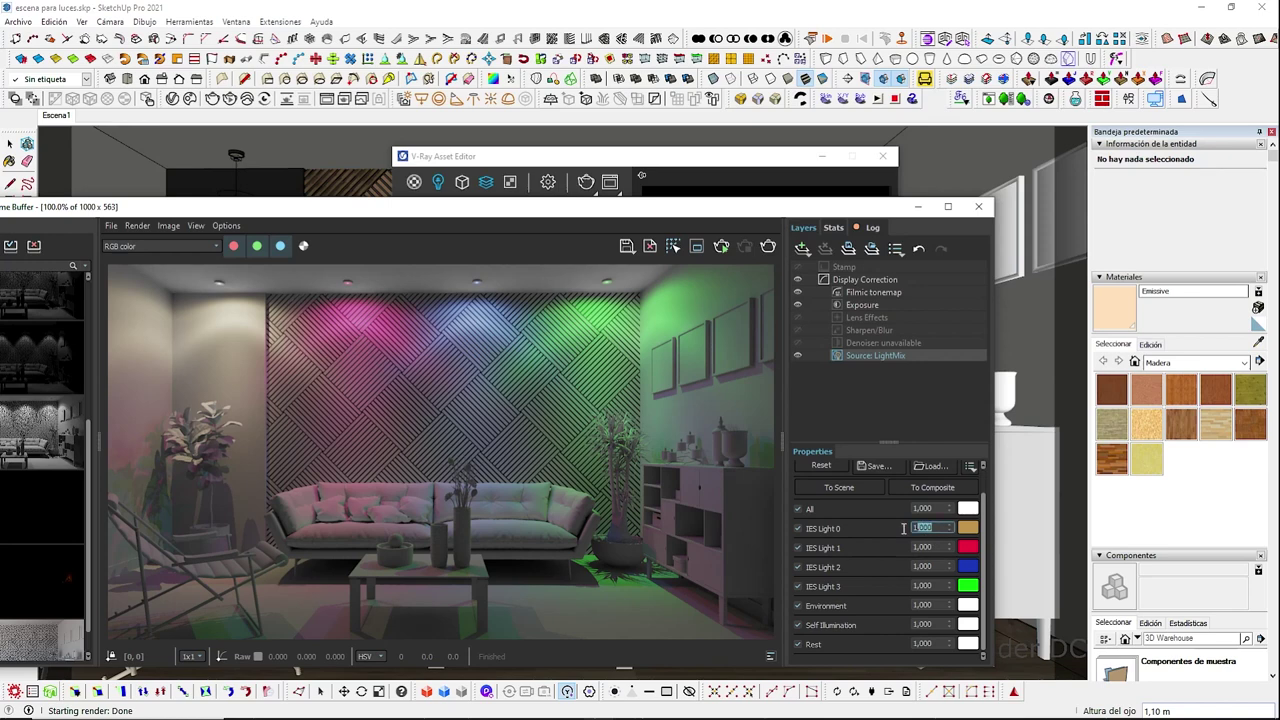
# Step: Set LightMix multipliers for IES Lights 0–3 to 3.000, then show the IES Light parameters
pyautogui.press('Return')
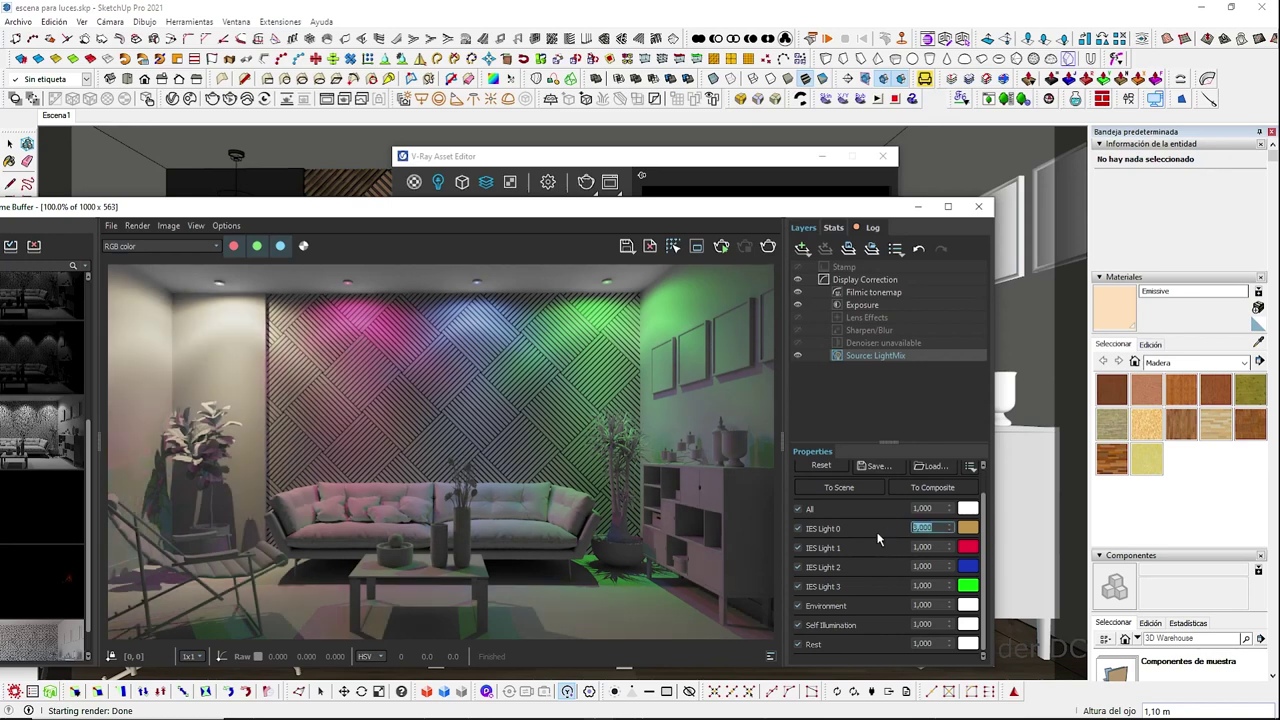
pyautogui.write('3')
pyautogui.press('Return')
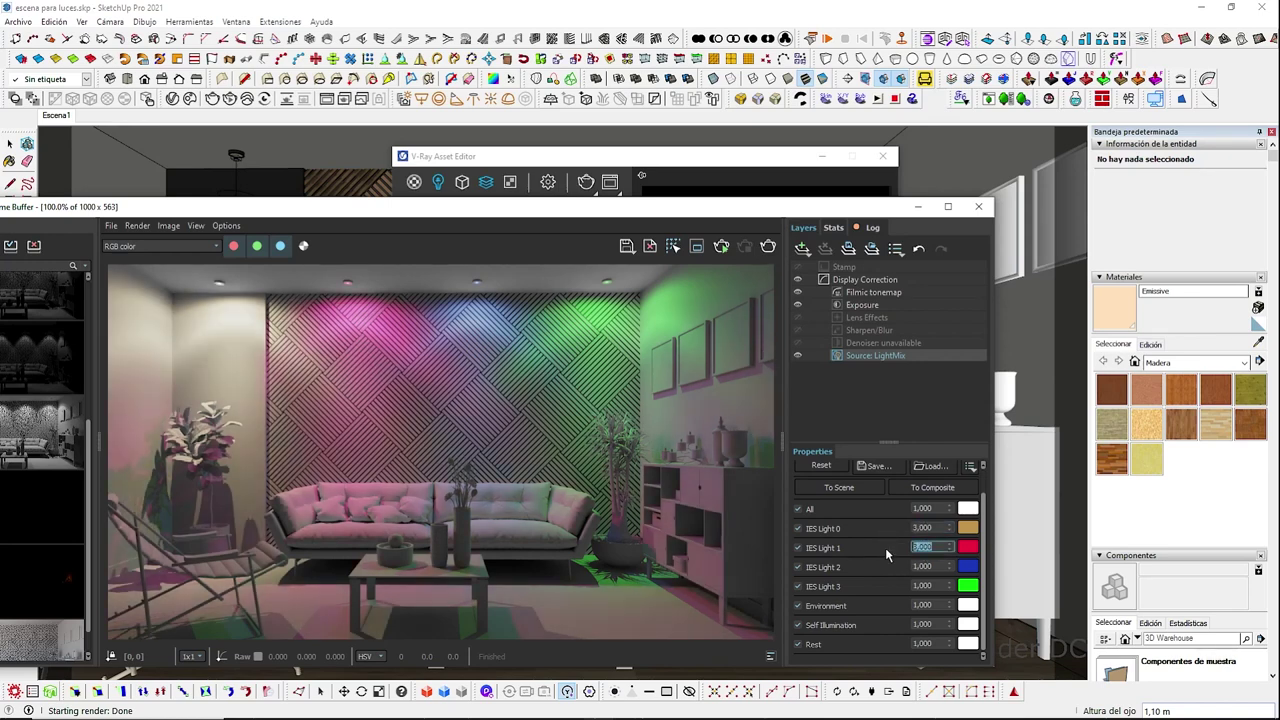
pyautogui.click(933, 566)
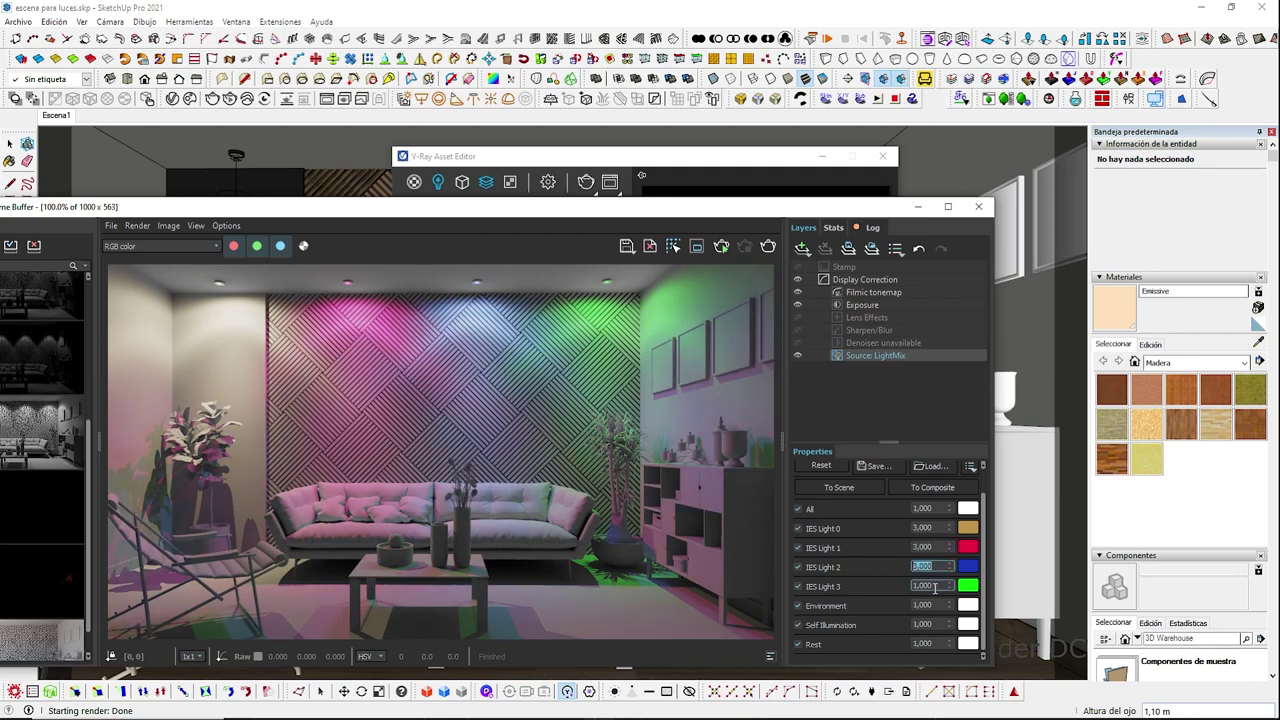
pyautogui.write('3')
pyautogui.press('Return')
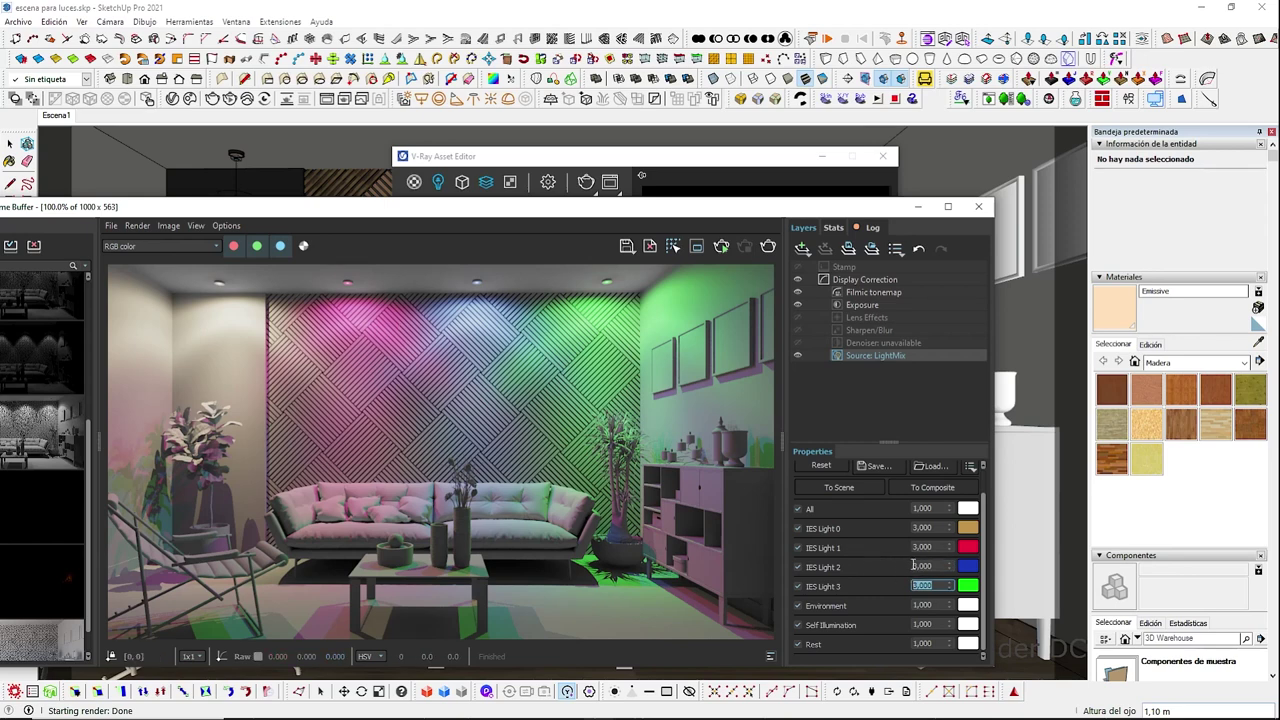
pyautogui.click(605, 162)
pyautogui.click(440, 257)
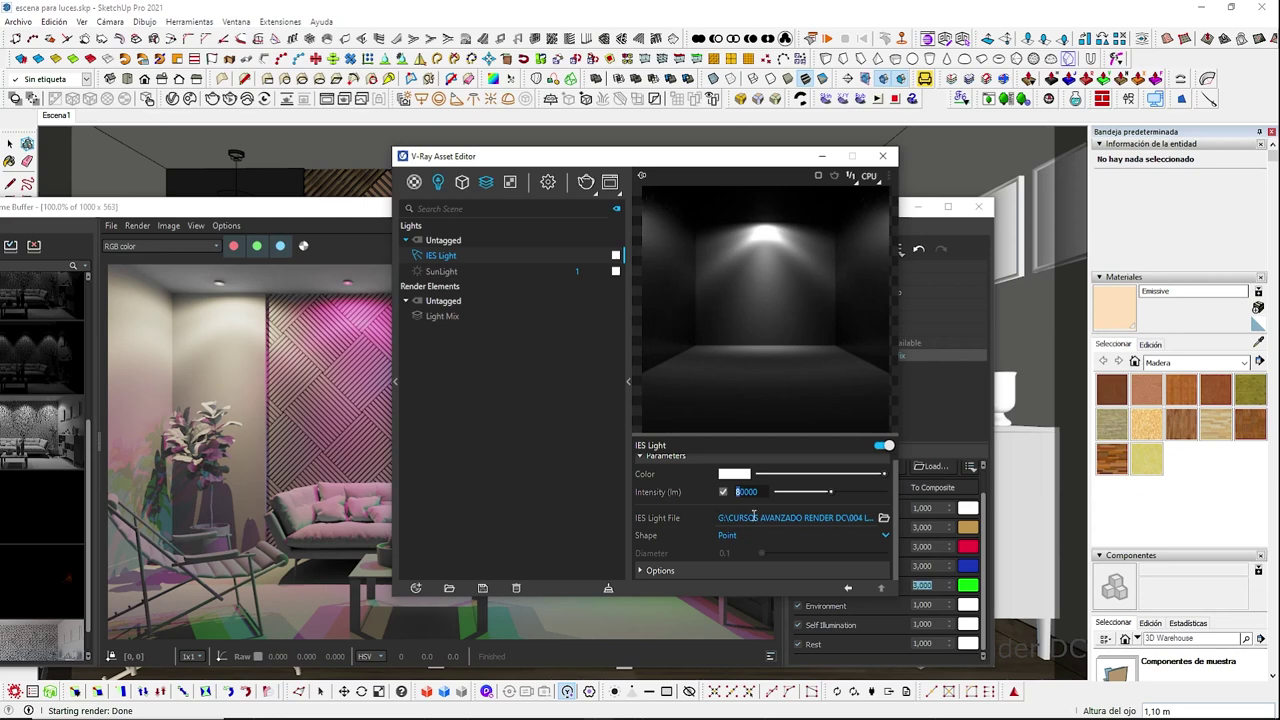
# Step: Enter 240000 lm intensity, then revert IES Light 1 and 2 multipliers to 1.000
pyautogui.write('24')
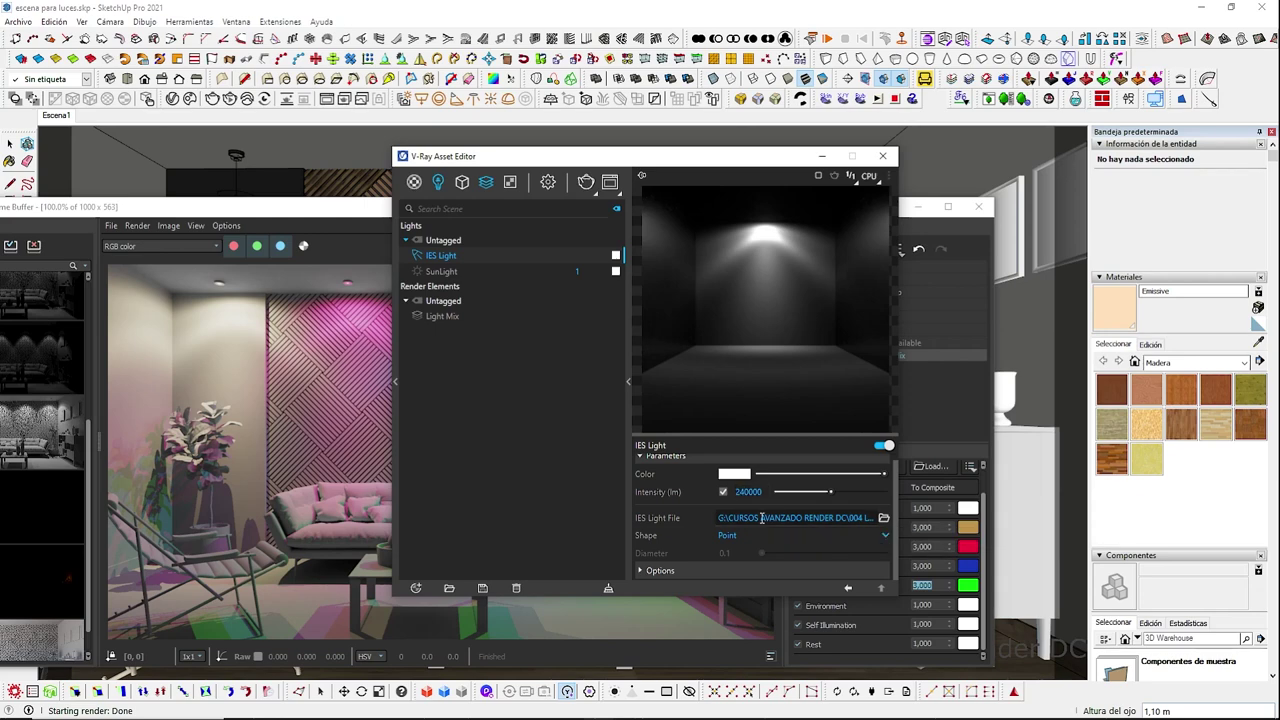
pyautogui.click(392, 230)
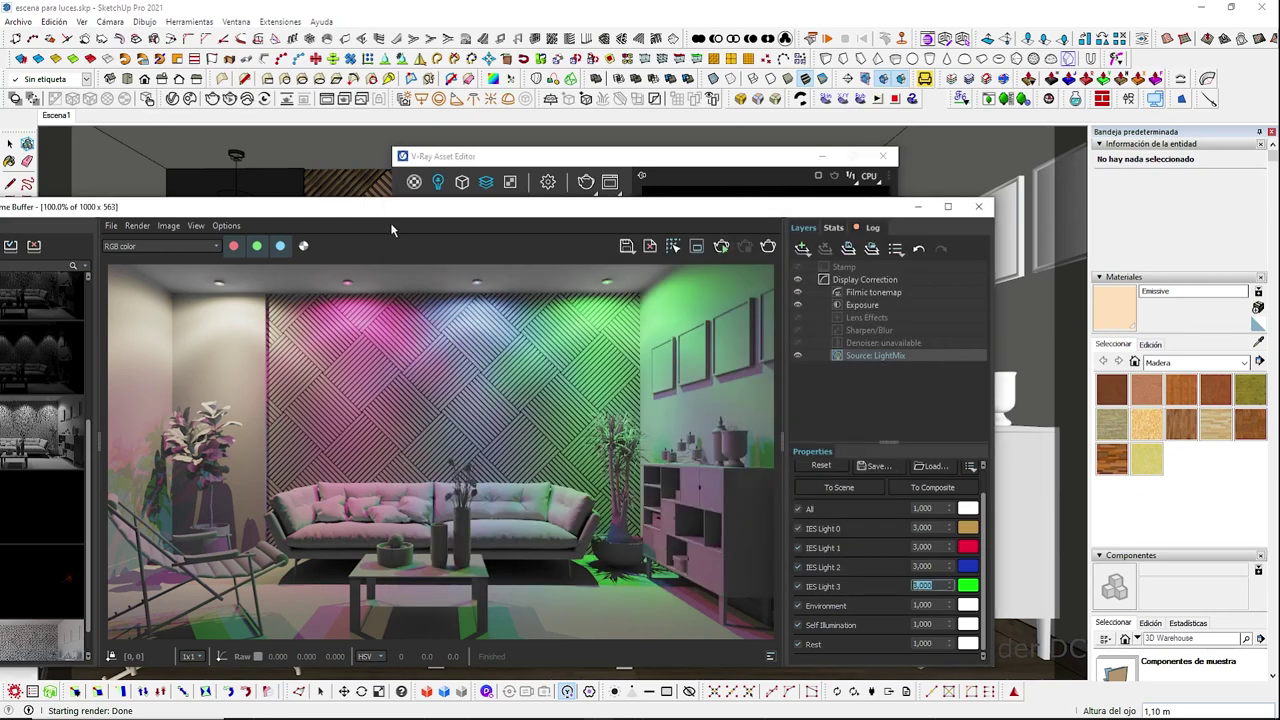
pyautogui.rightClick(950, 546)
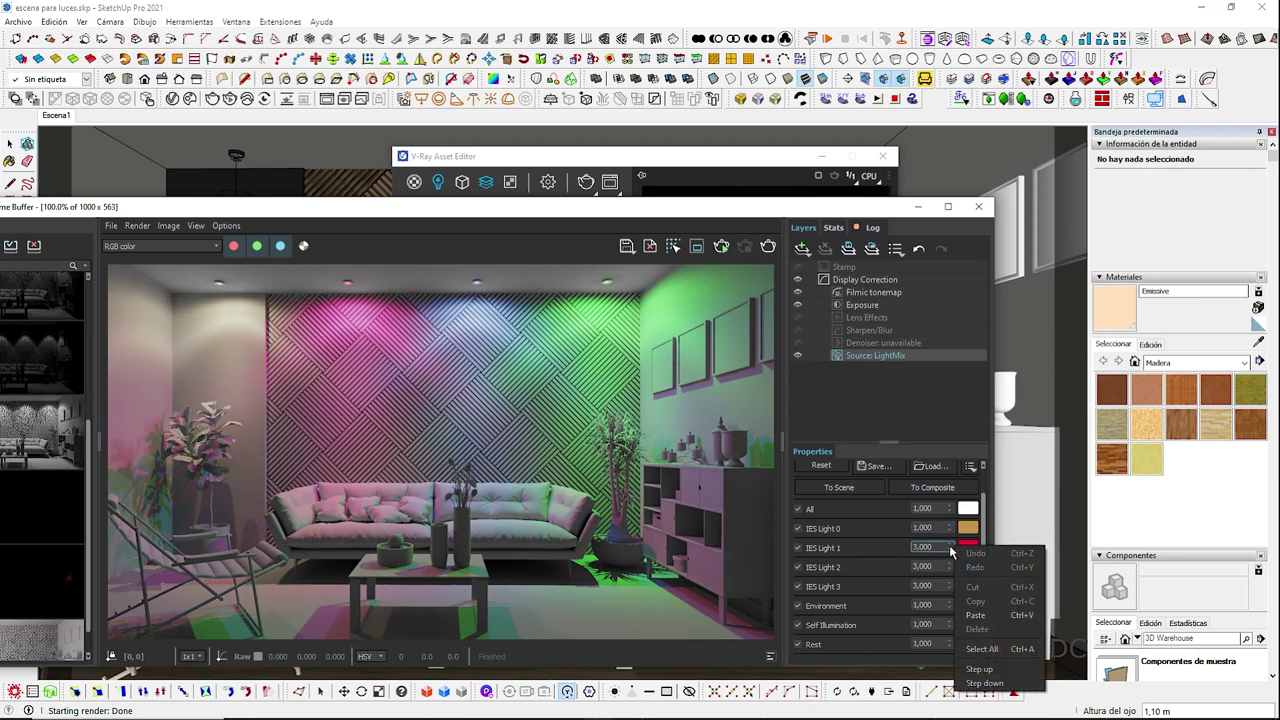
pyautogui.click(950, 551)
pyautogui.click(950, 589)
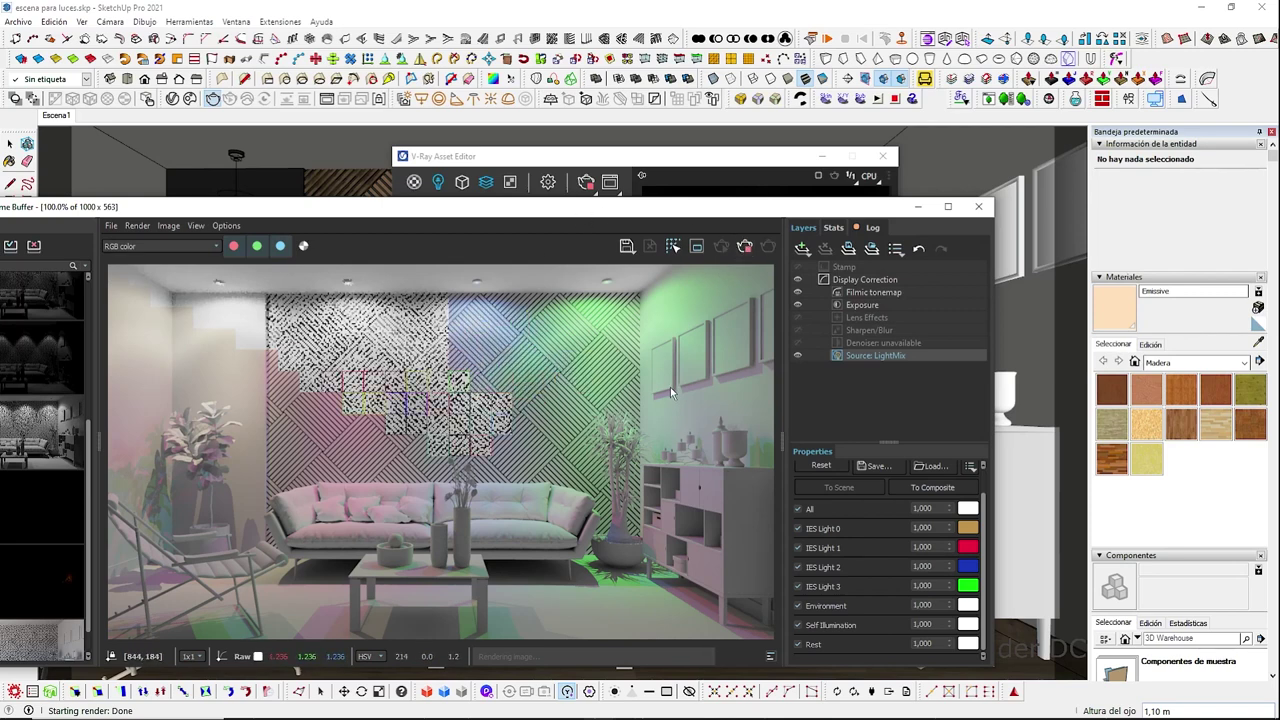
# Step: Raise Max Subdivs to 20, set Light Cache Subdivs, and make the image width 1500 px
pyautogui.click(606, 161)
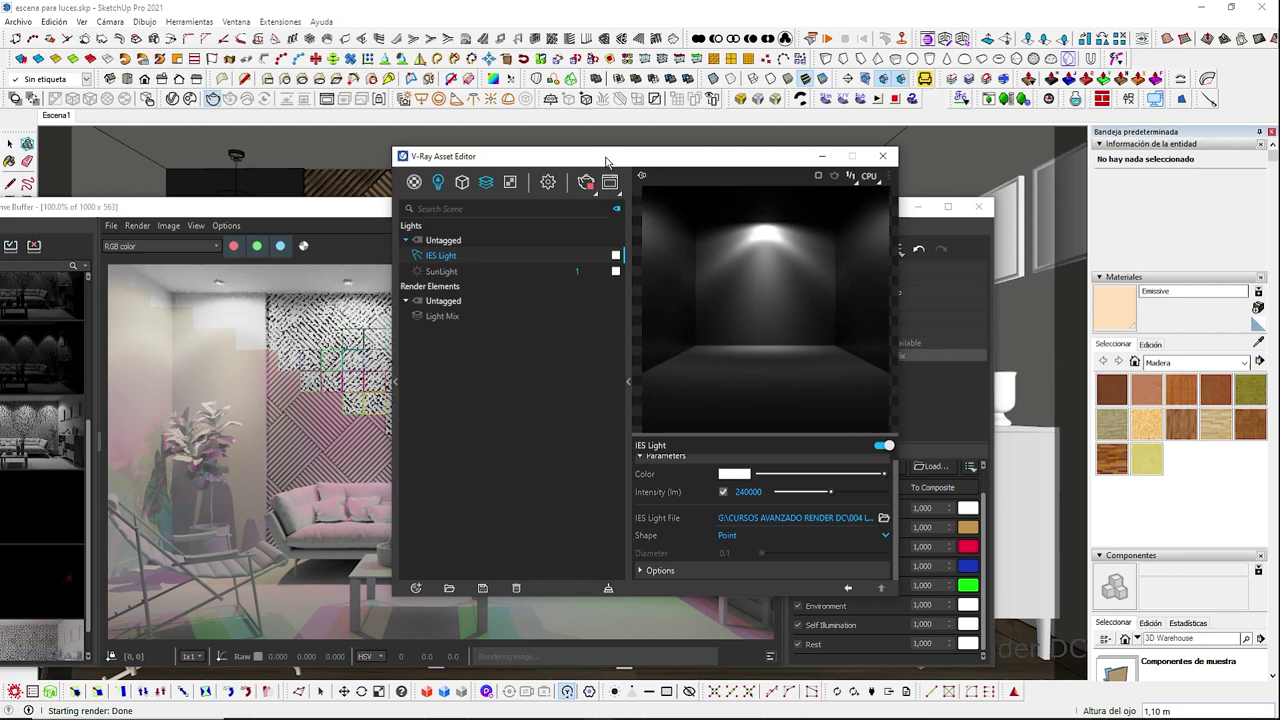
pyautogui.click(547, 182)
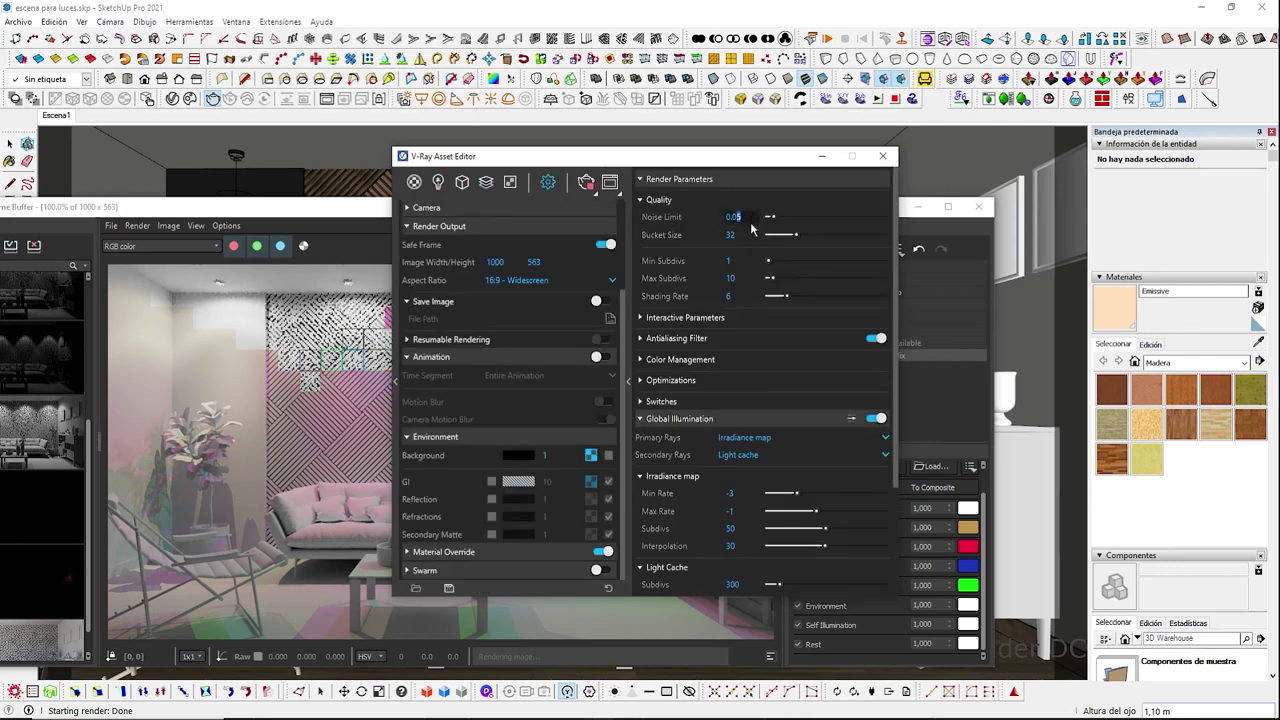
pyautogui.write('0.01')
pyautogui.doubleClick(730, 278)
pyautogui.write('20')
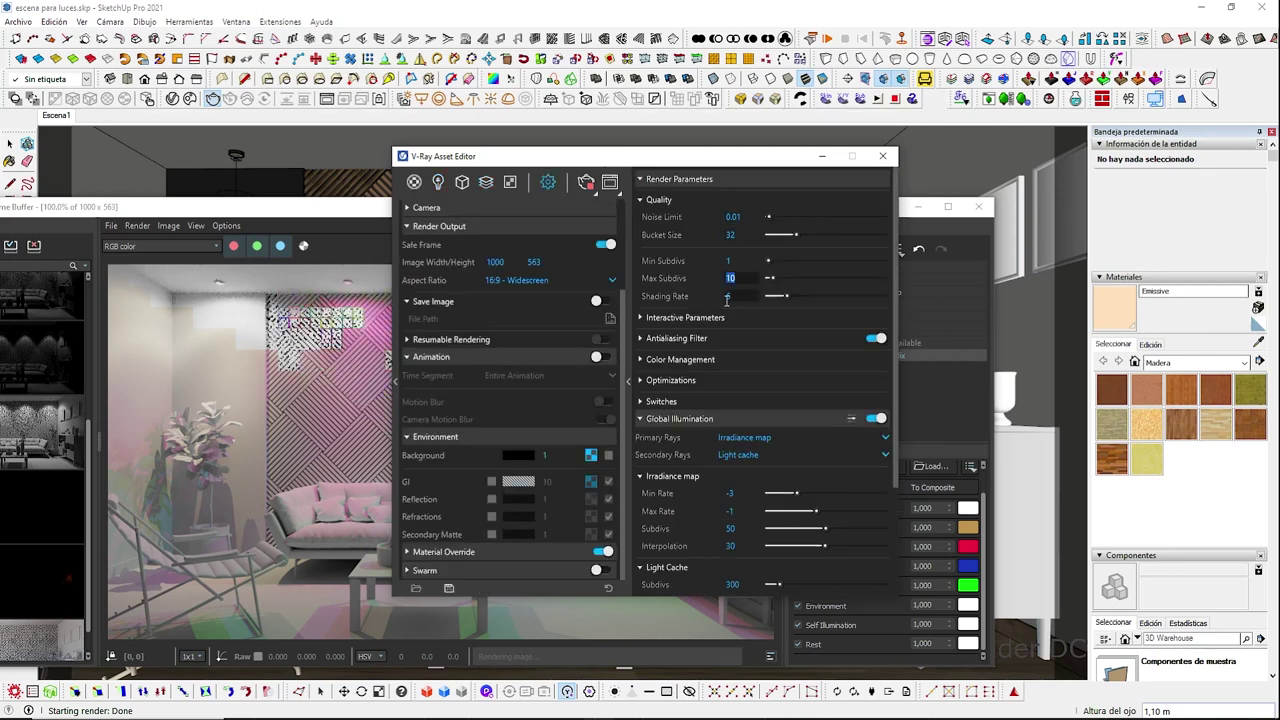
pyautogui.scroll(-2, 720, 450)
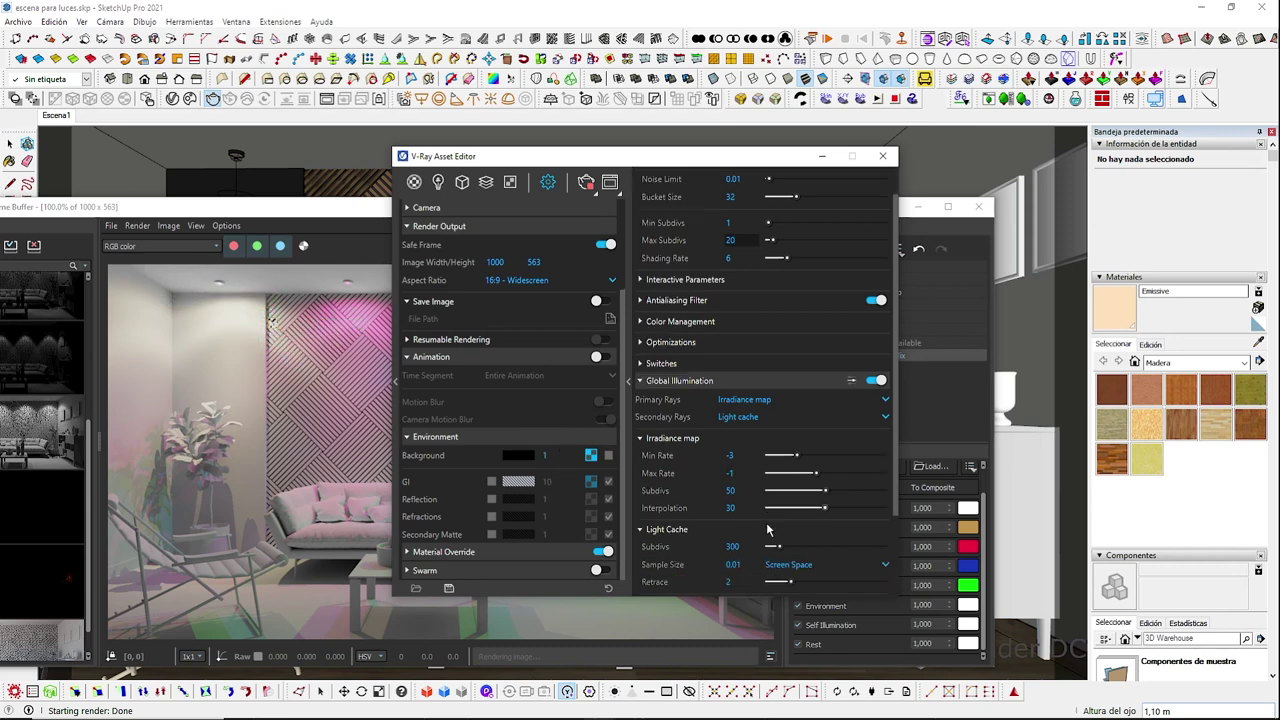
pyautogui.scroll(-2, 720, 450)
pyautogui.doubleClick(720, 452)
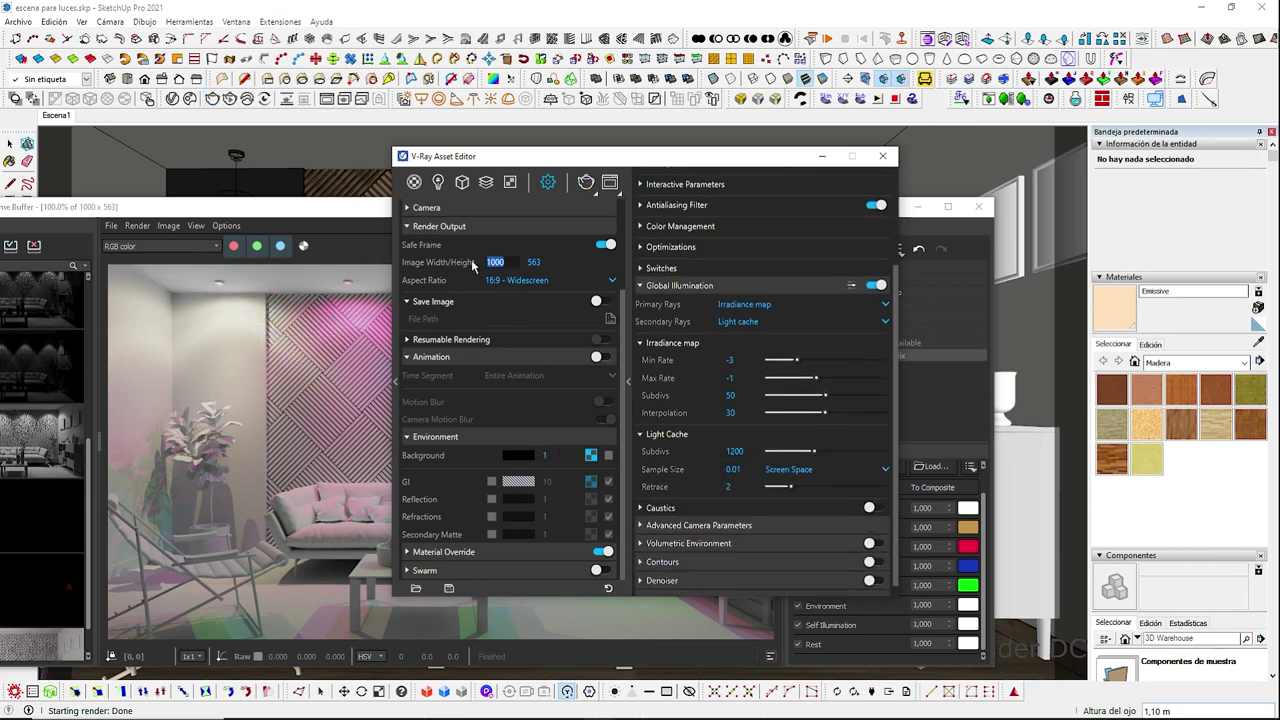
pyautogui.write('1500')
pyautogui.press('Return')
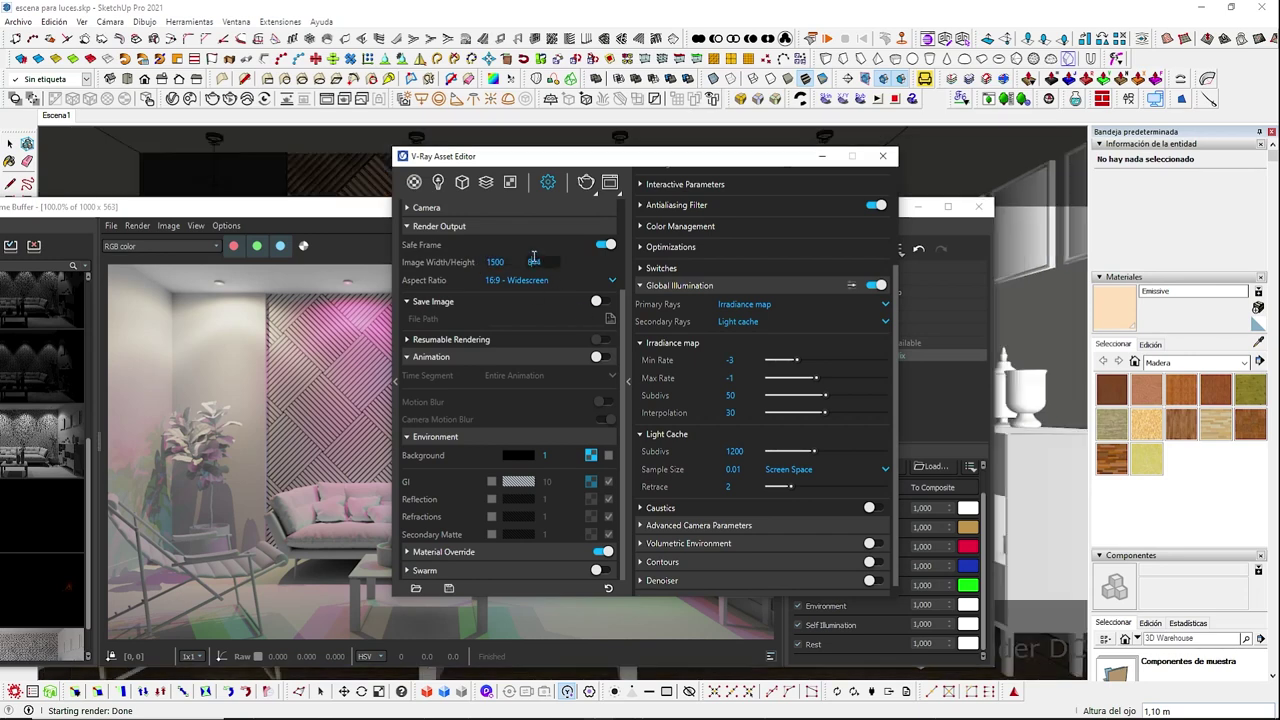
pyautogui.click(333, 218)
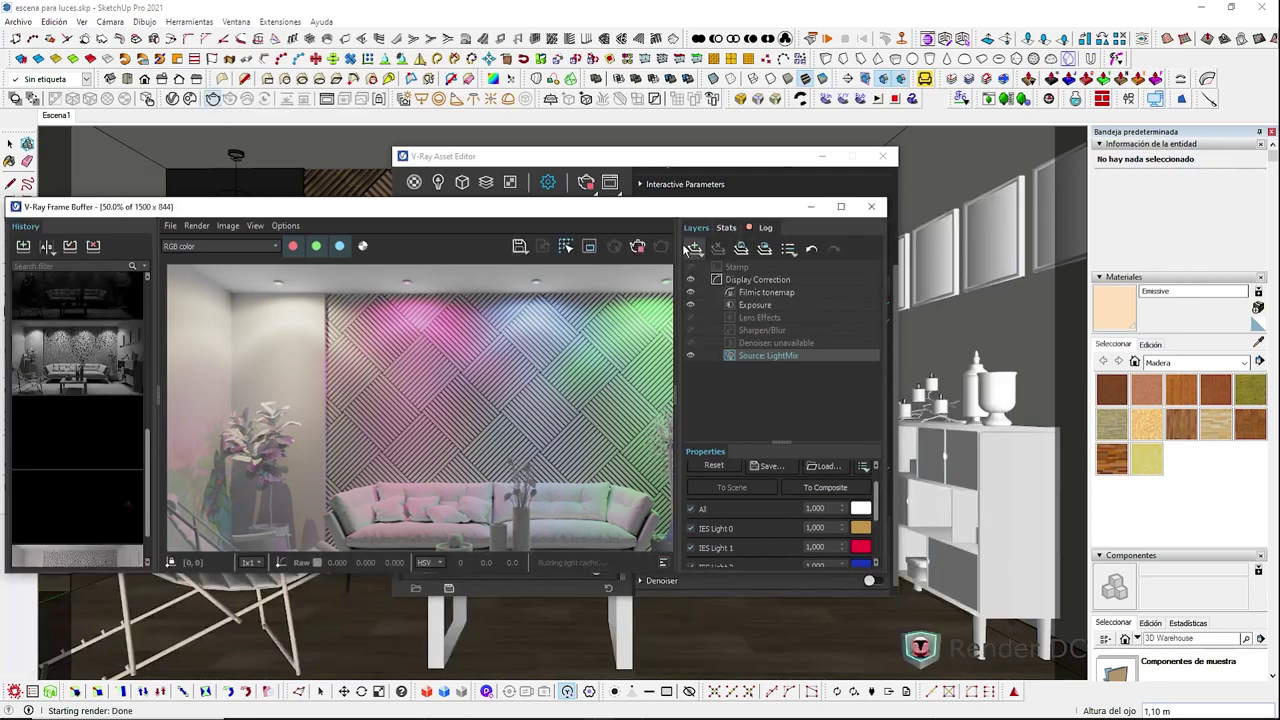
# Step: Render at 1500 × 844, enlarge the Frame Buffer, and view the image at 100%
pyautogui.click(613, 162)
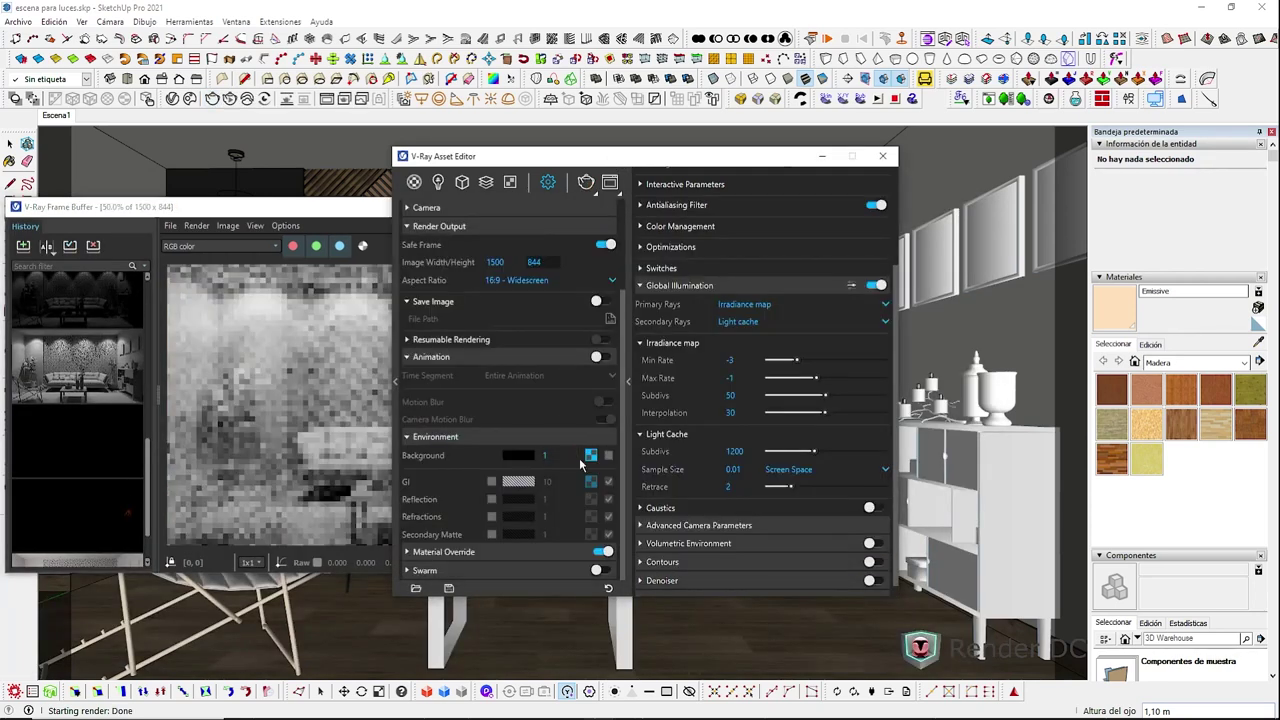
pyautogui.click(313, 216)
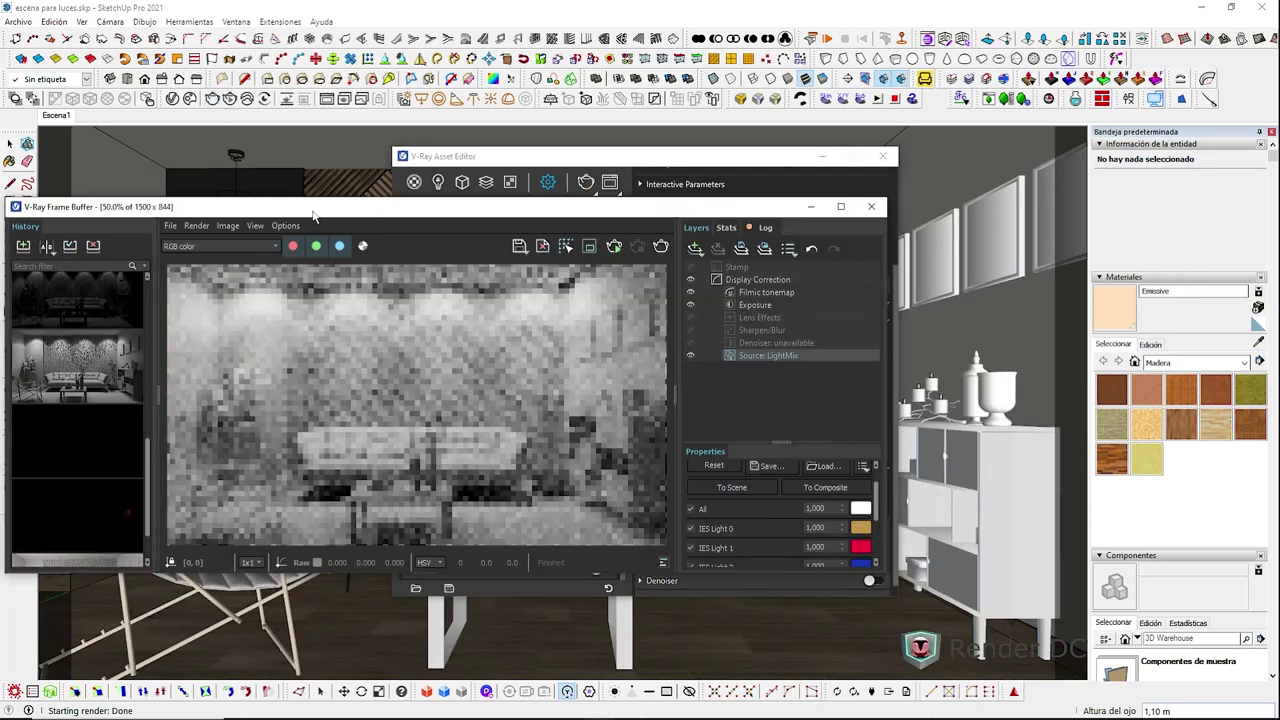
pyautogui.click(659, 249)
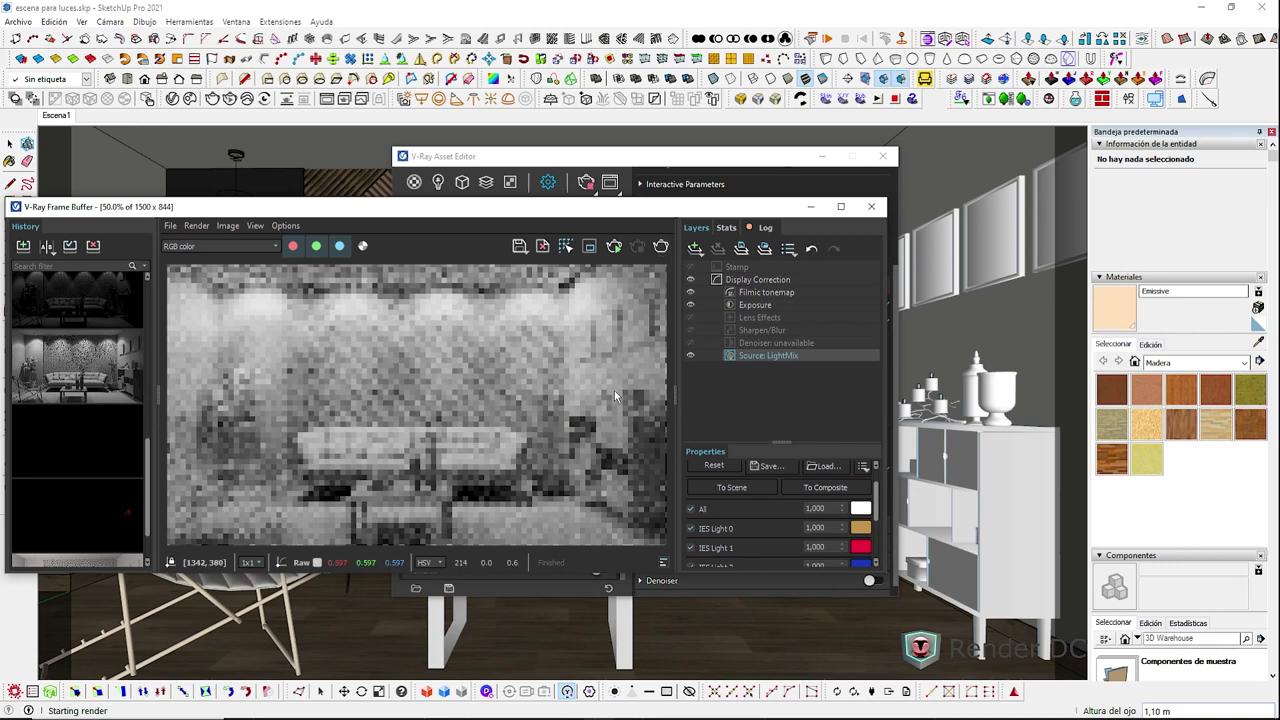
pyautogui.moveTo(887, 200); pyautogui.dragTo(1086, 96)
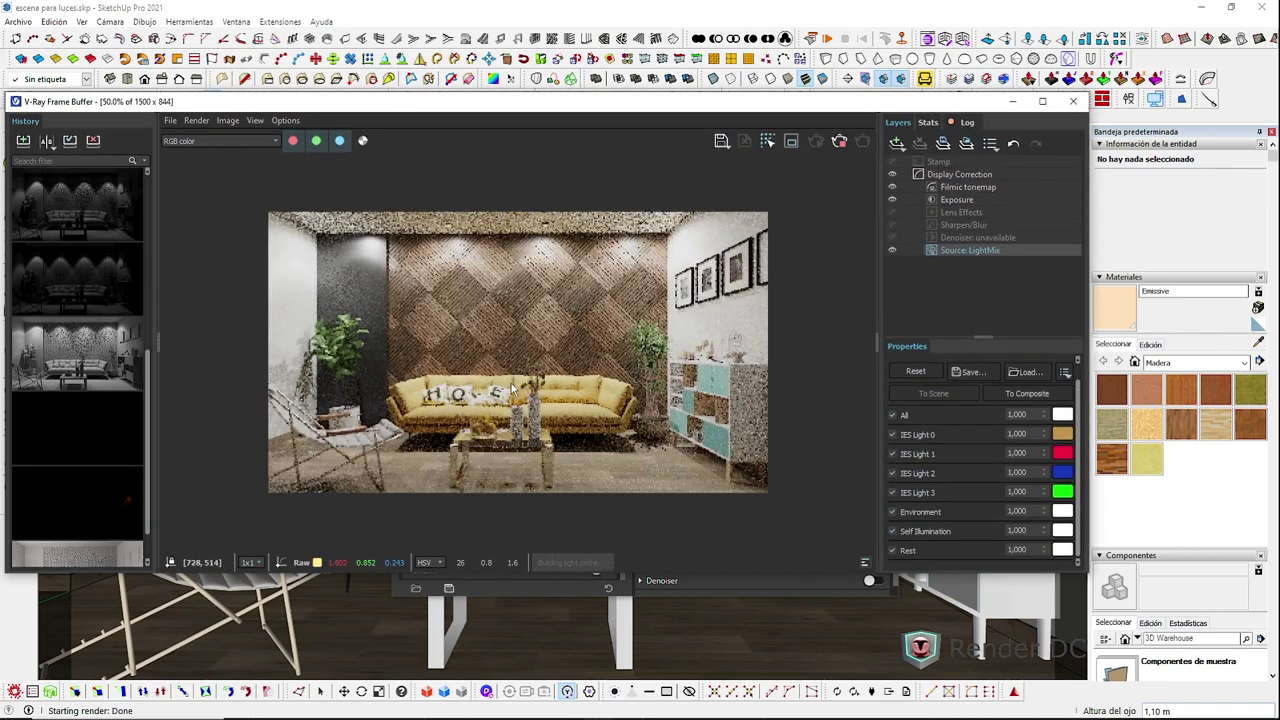
pyautogui.doubleClick(511, 383)
pyautogui.scroll(-2, 514, 406)
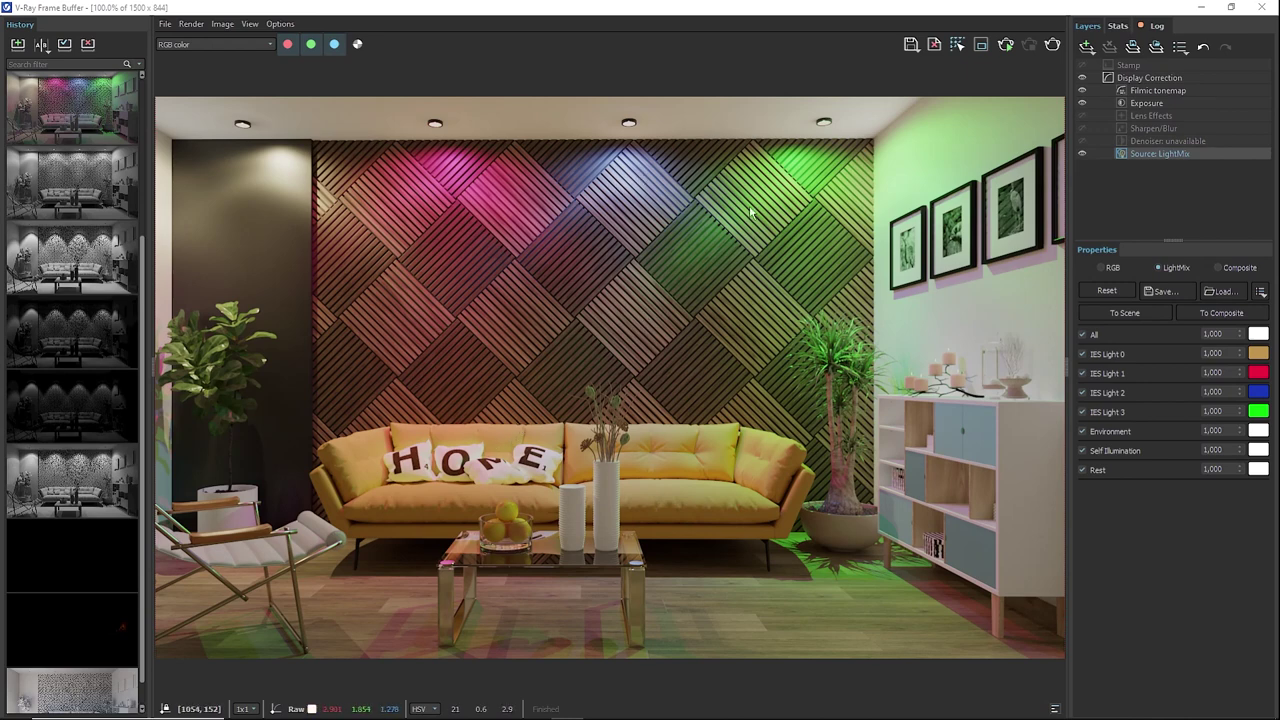
pyautogui.moveTo(77, 280)
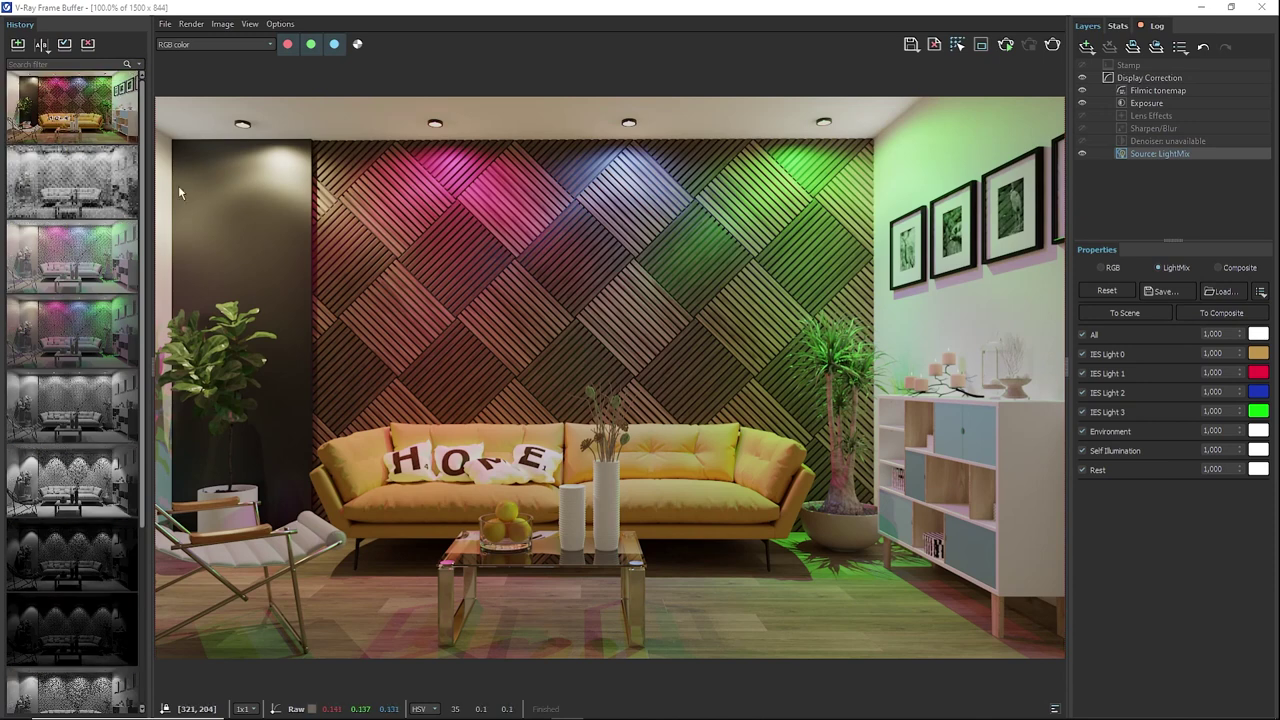
# Step: Inspect the render up close, then bring up IES Light 1's pink tint colour picker
pyautogui.moveTo(72, 108)
pyautogui.scroll(3, 572, 462)
pyautogui.scroll(1, 630, 490)
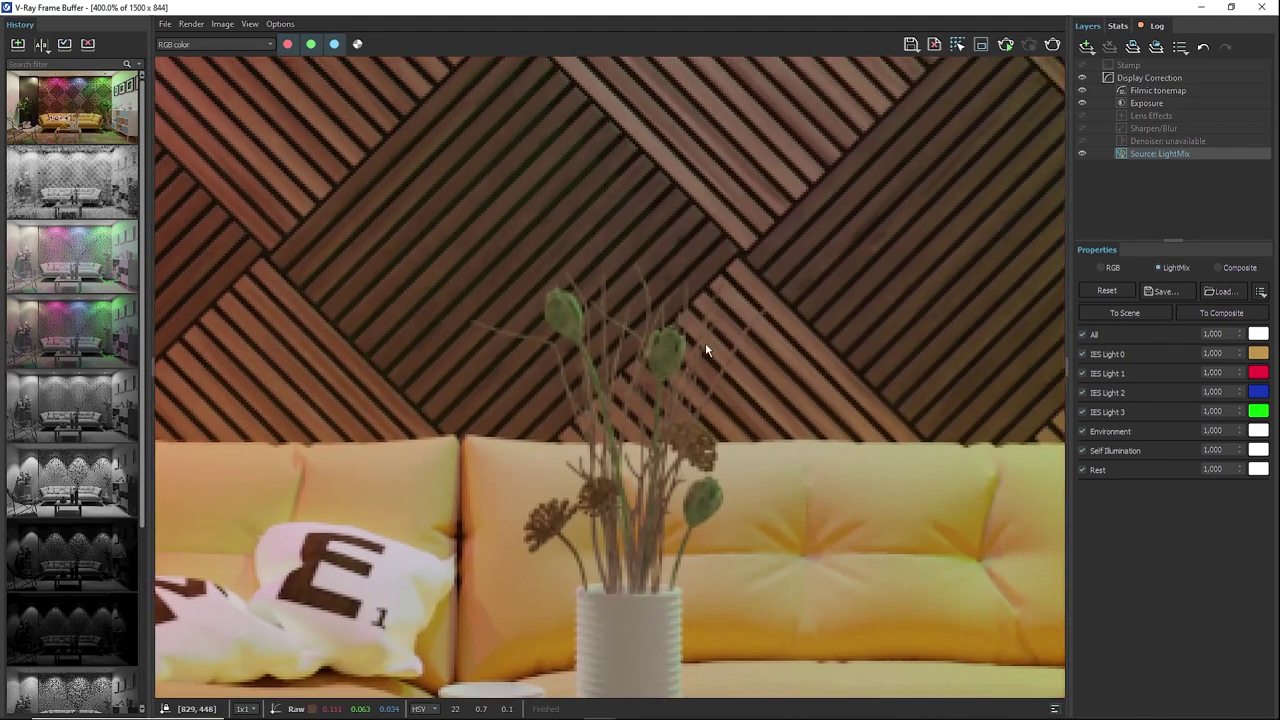
pyautogui.scroll(-4, 695, 417)
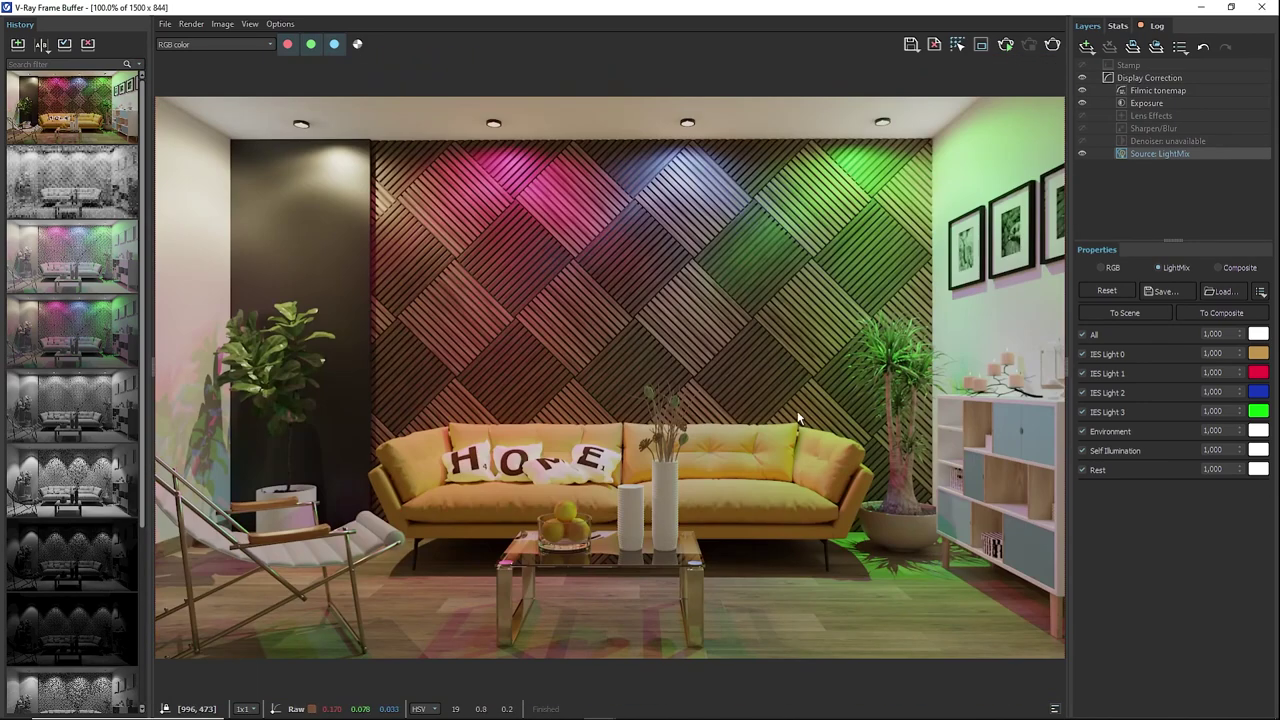
pyautogui.hscroll(2, 715, 421)
pyautogui.hscroll(1, 736, 422)
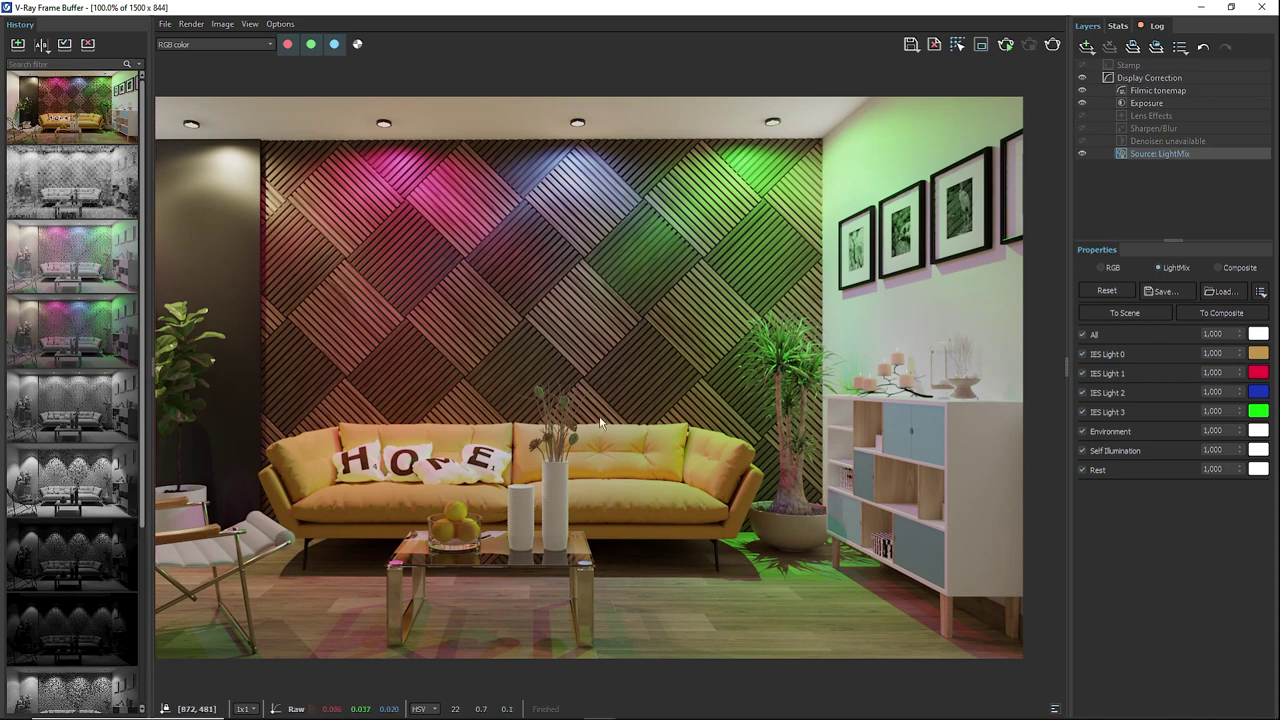
pyautogui.hscroll(-2, 602, 424)
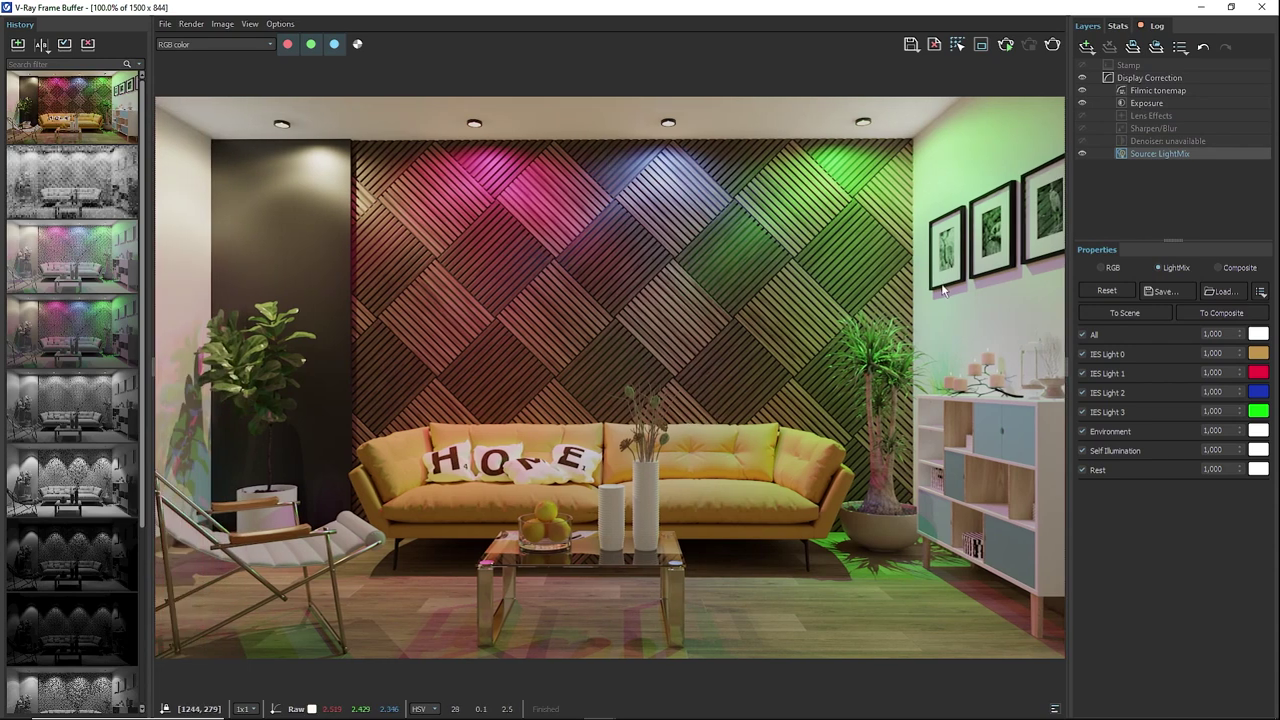
pyautogui.click(1258, 373)
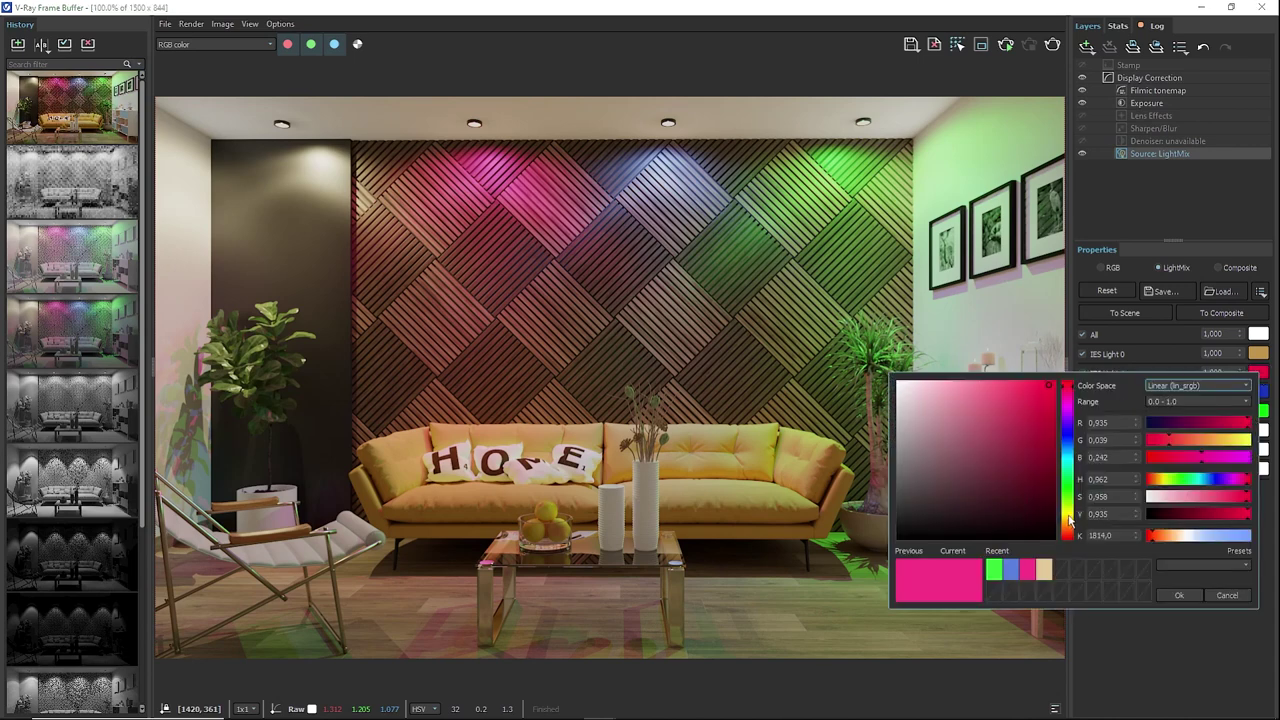
# Step: Try a cyan tint on IES Light 1, then revert to pink and confirm
pyautogui.click(1072, 458)
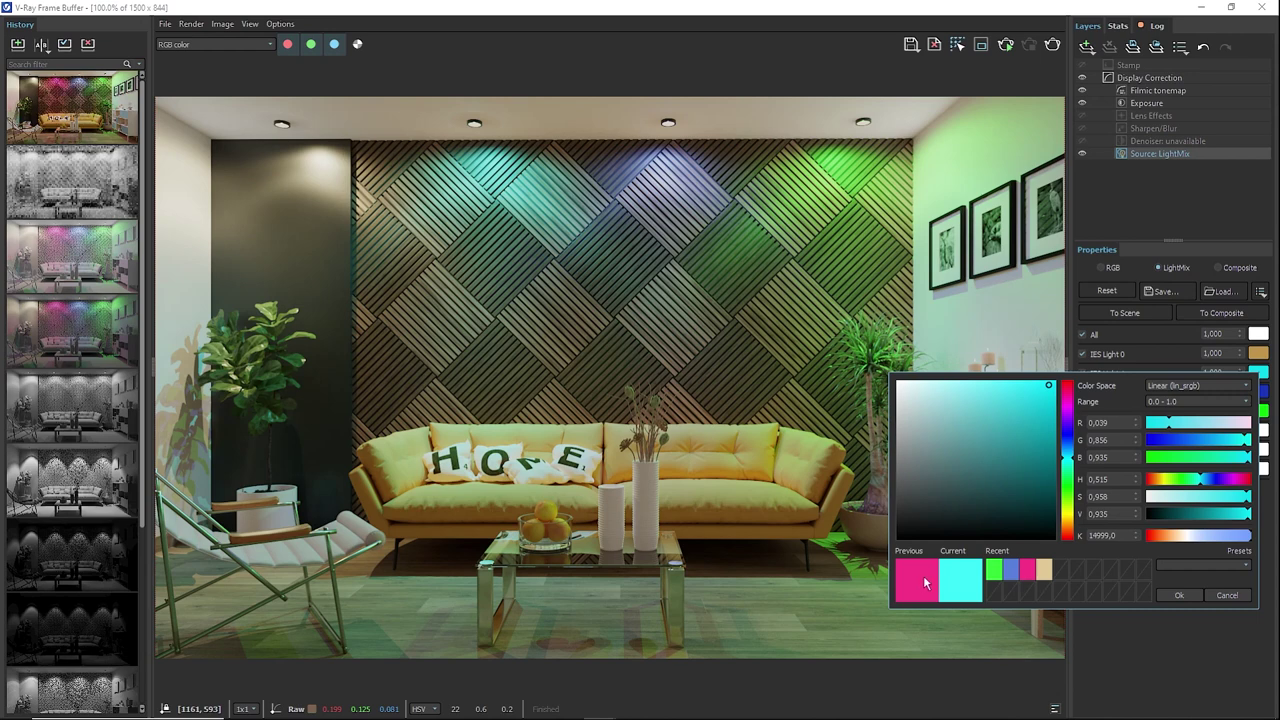
pyautogui.click(1033, 573)
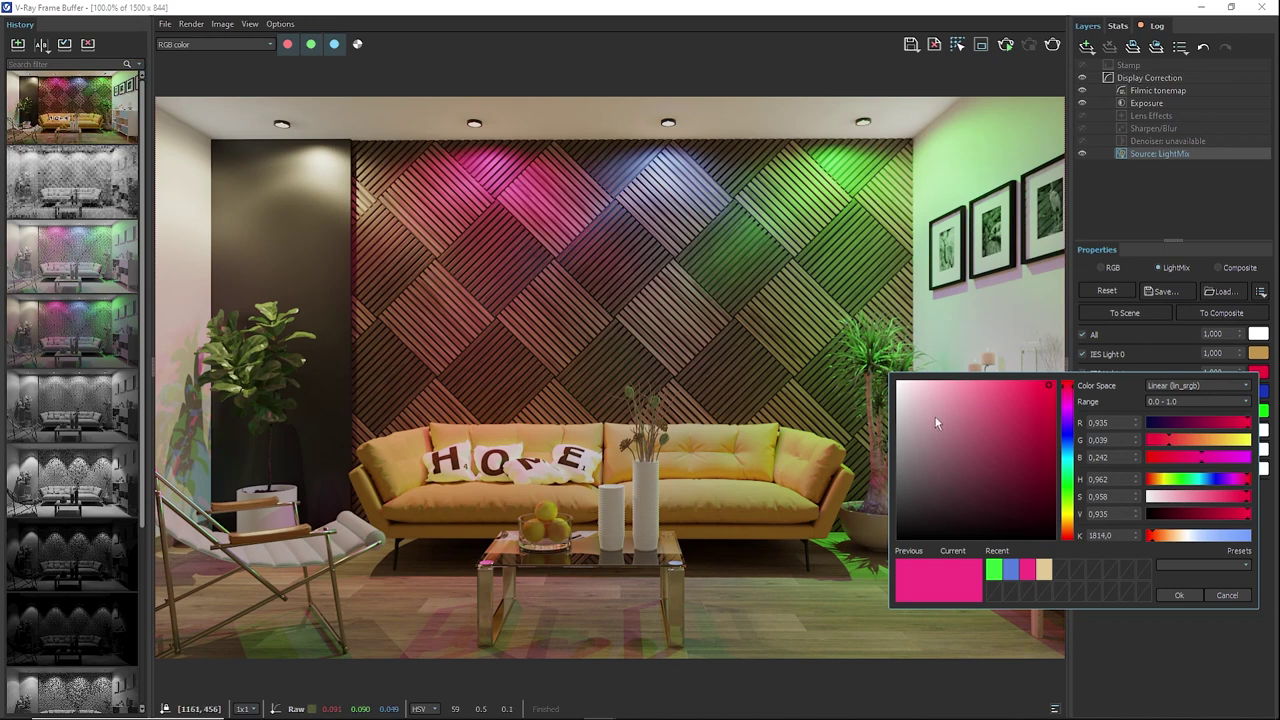
pyautogui.click(1180, 595)
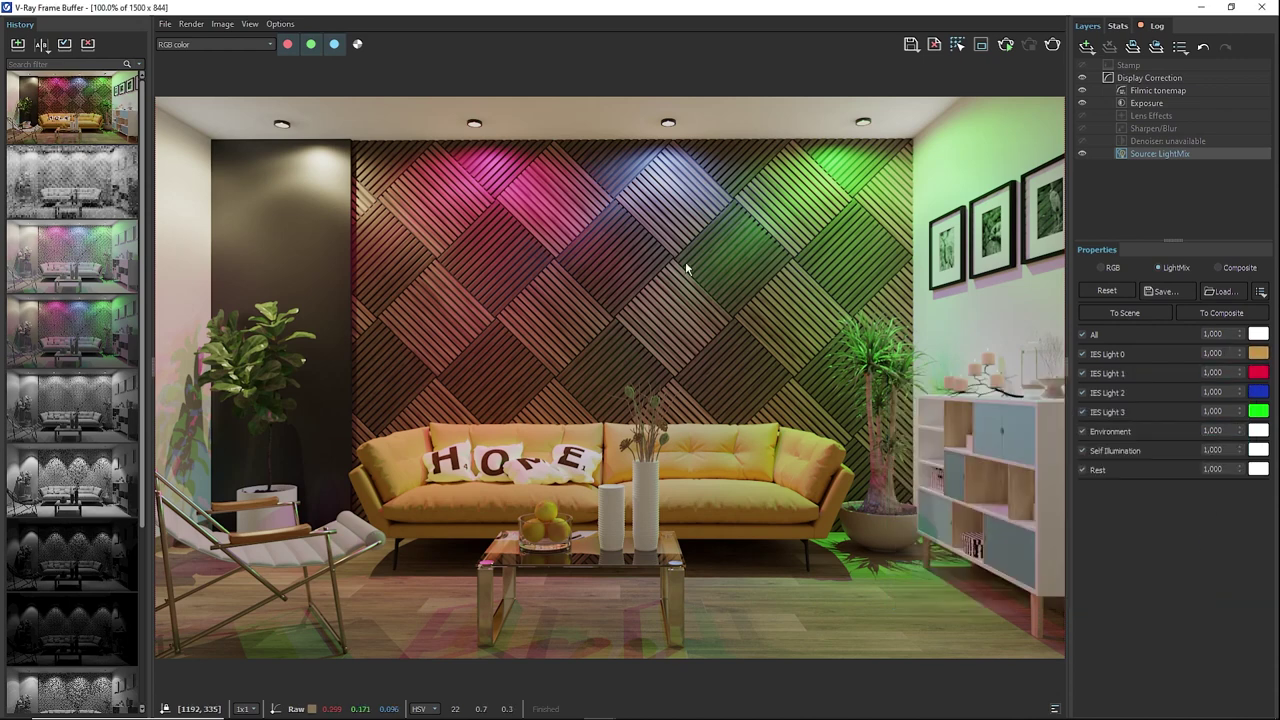
# Step: Try the beige recent colour on IES Light 1, then restore pink and confirm
pyautogui.click(1265, 378)
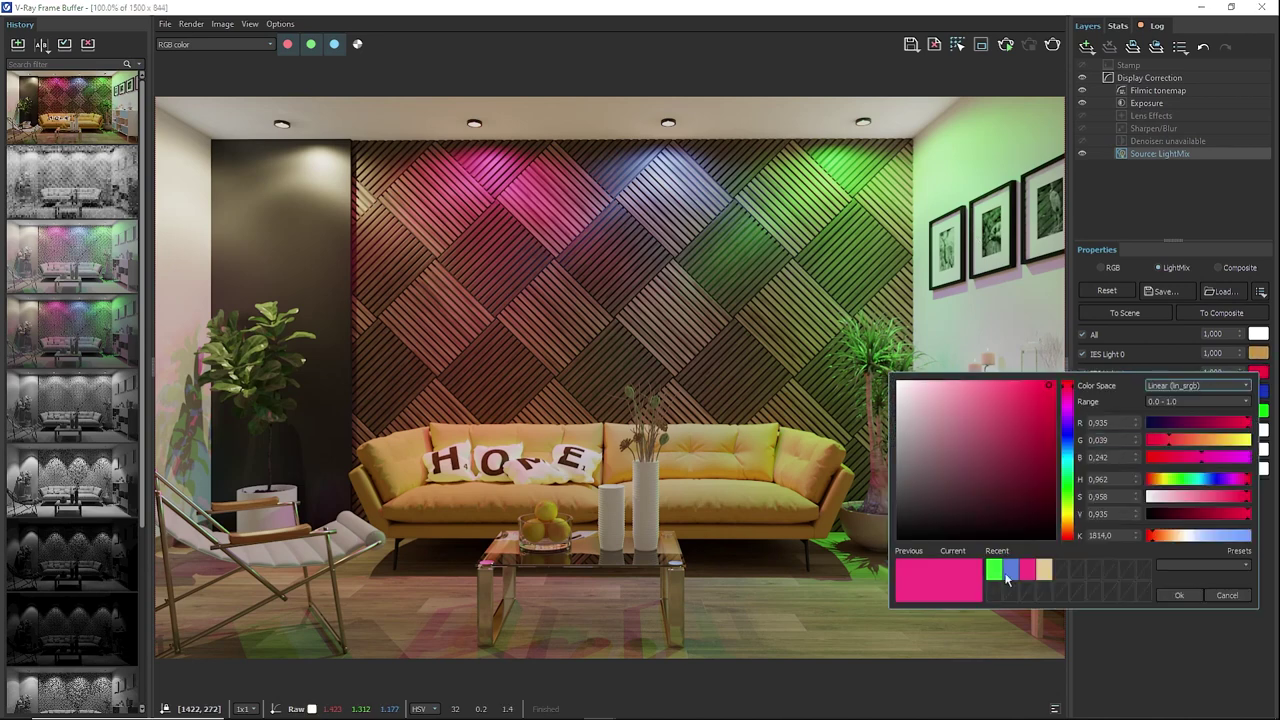
pyautogui.click(1044, 569)
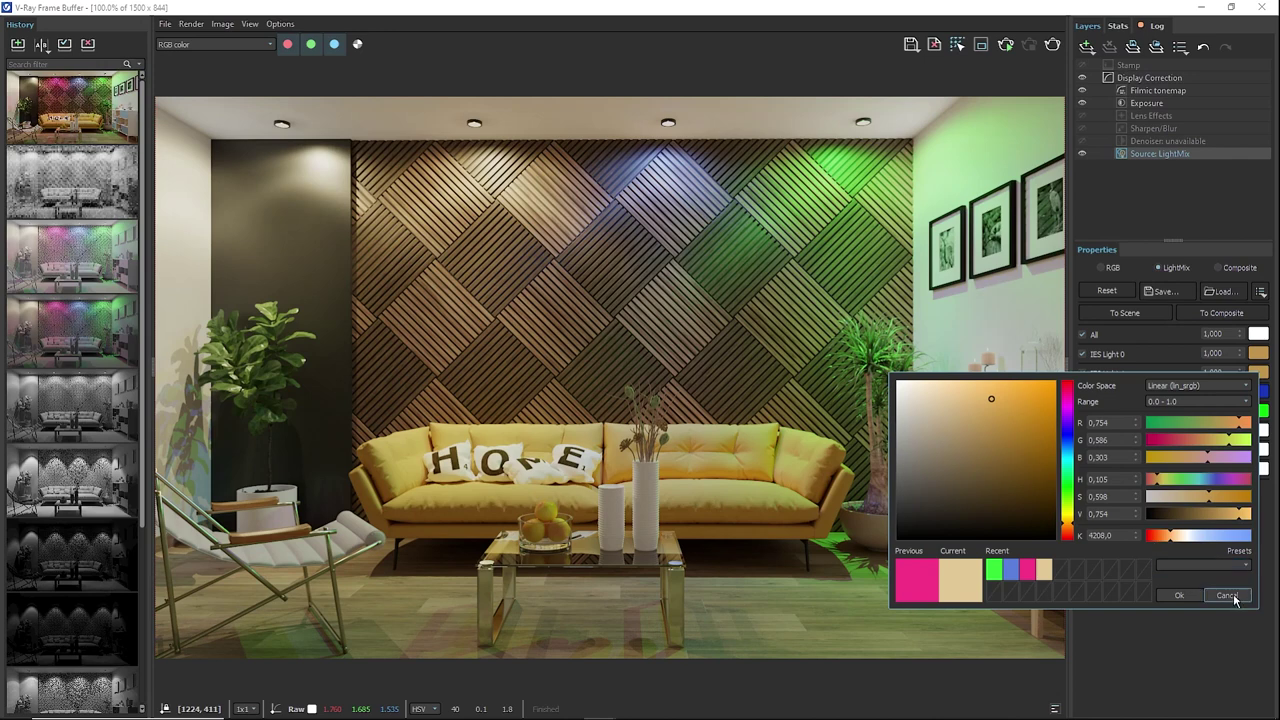
pyautogui.click(1030, 572)
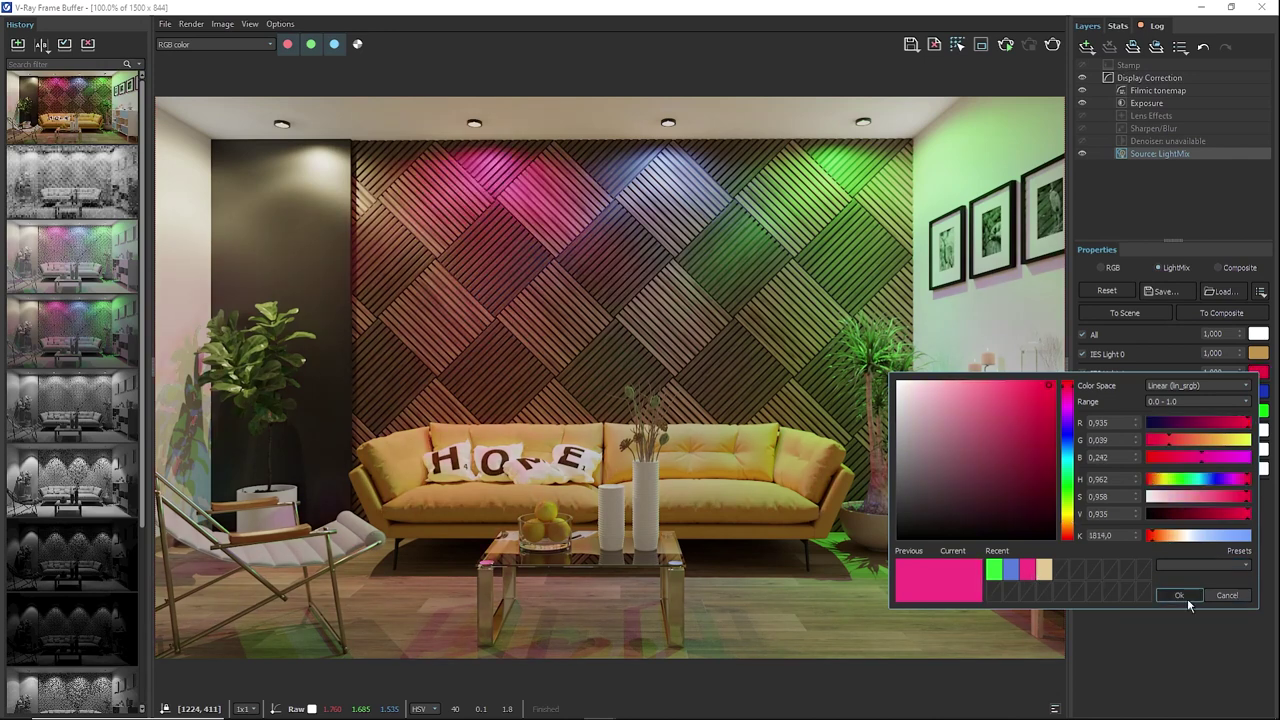
pyautogui.click(1180, 597)
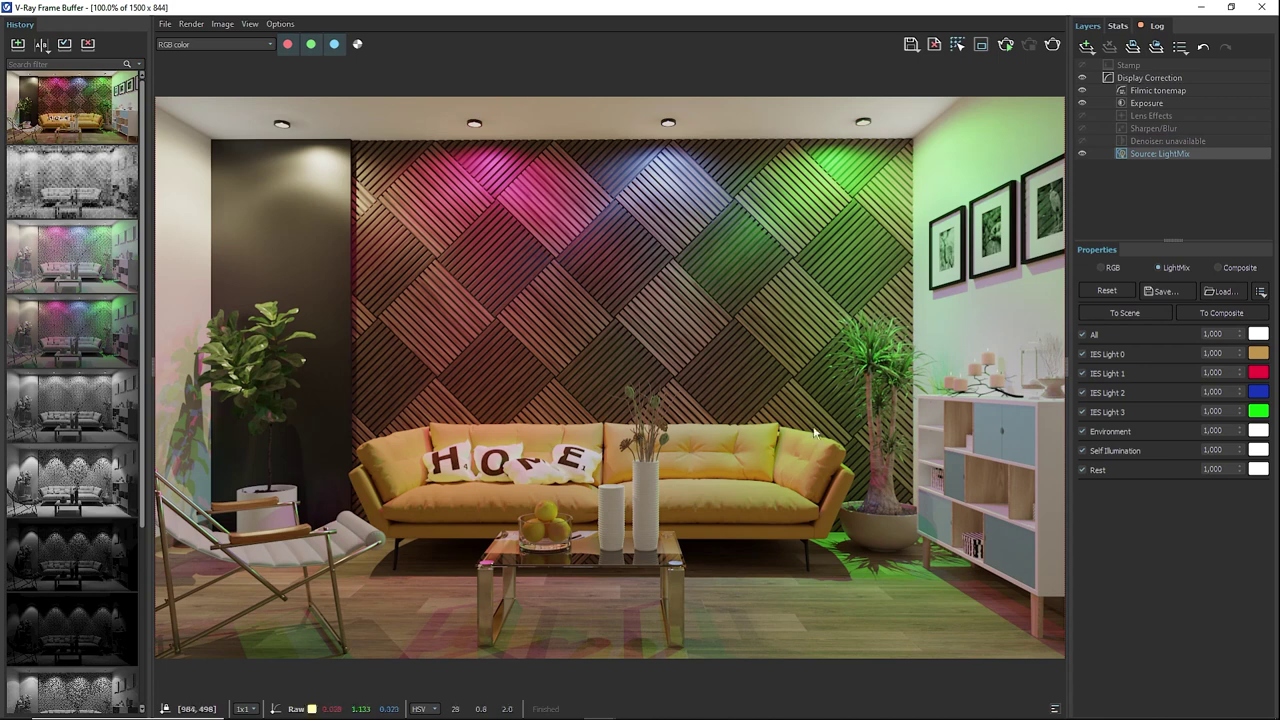
pyautogui.click(1083, 355)
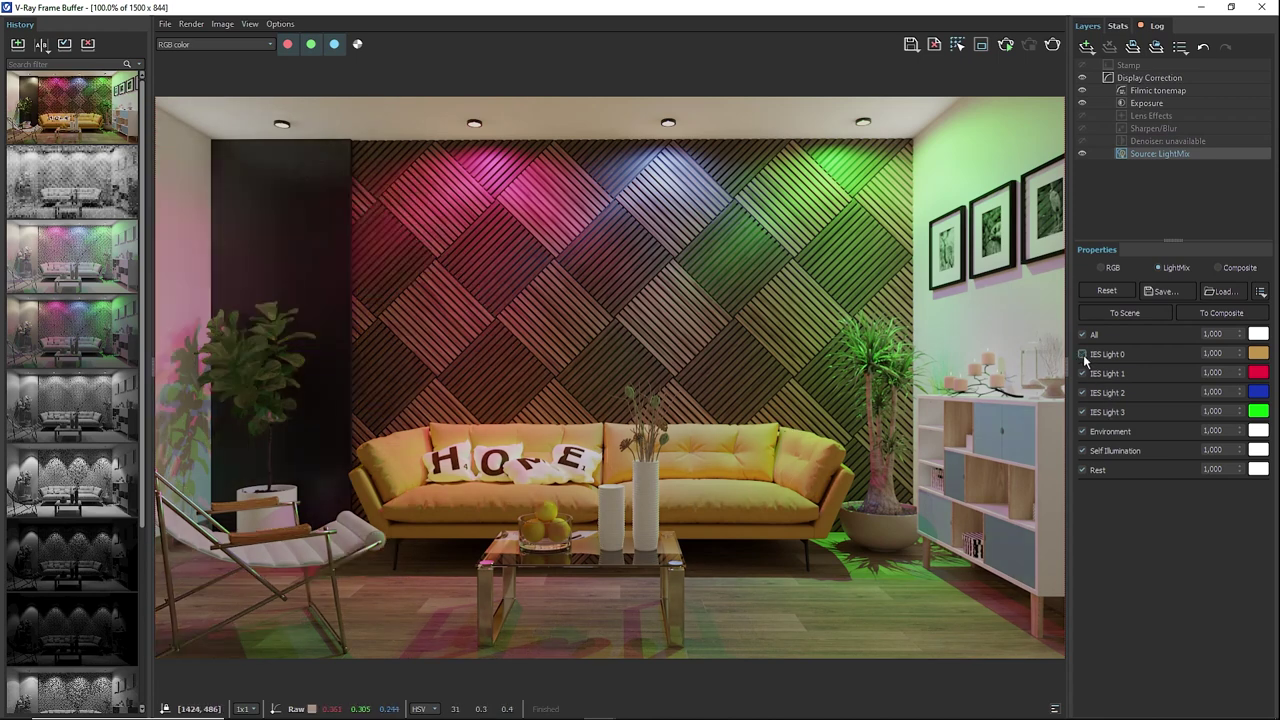
pyautogui.click(1083, 355)
pyautogui.click(1083, 355)
pyautogui.click(1083, 355)
pyautogui.click(1083, 373)
pyautogui.click(1083, 392)
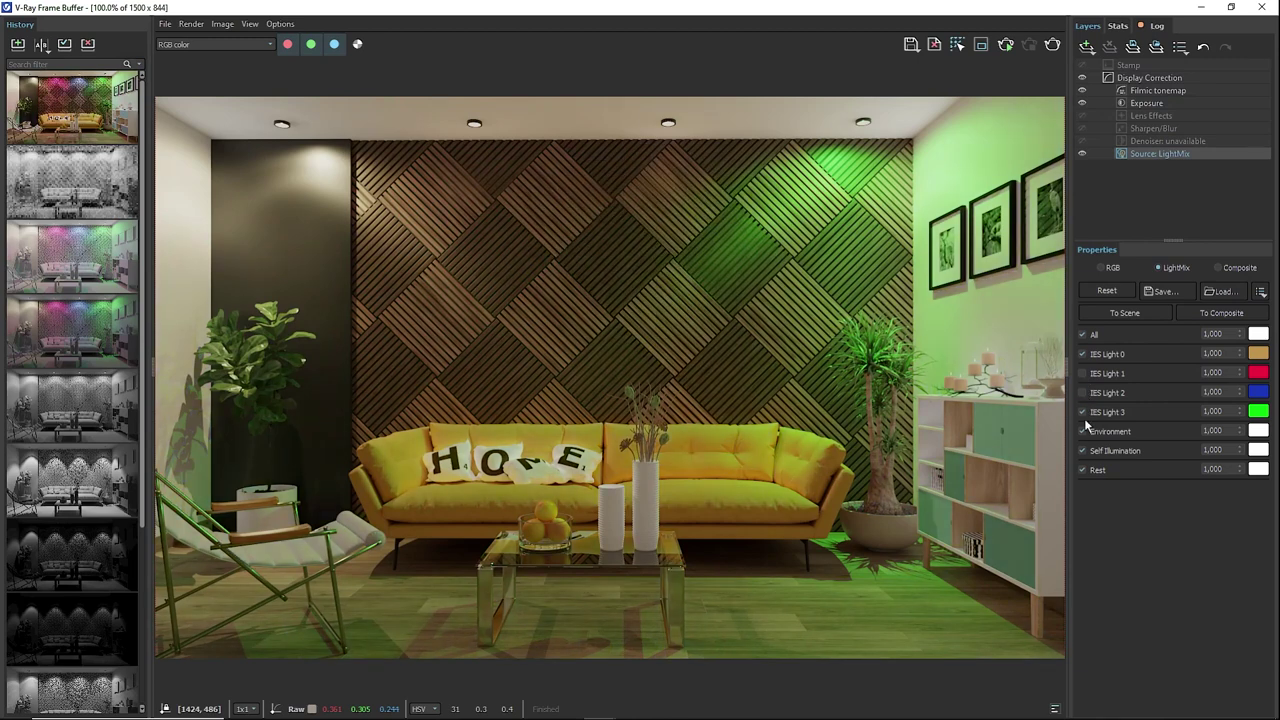
pyautogui.click(1083, 412)
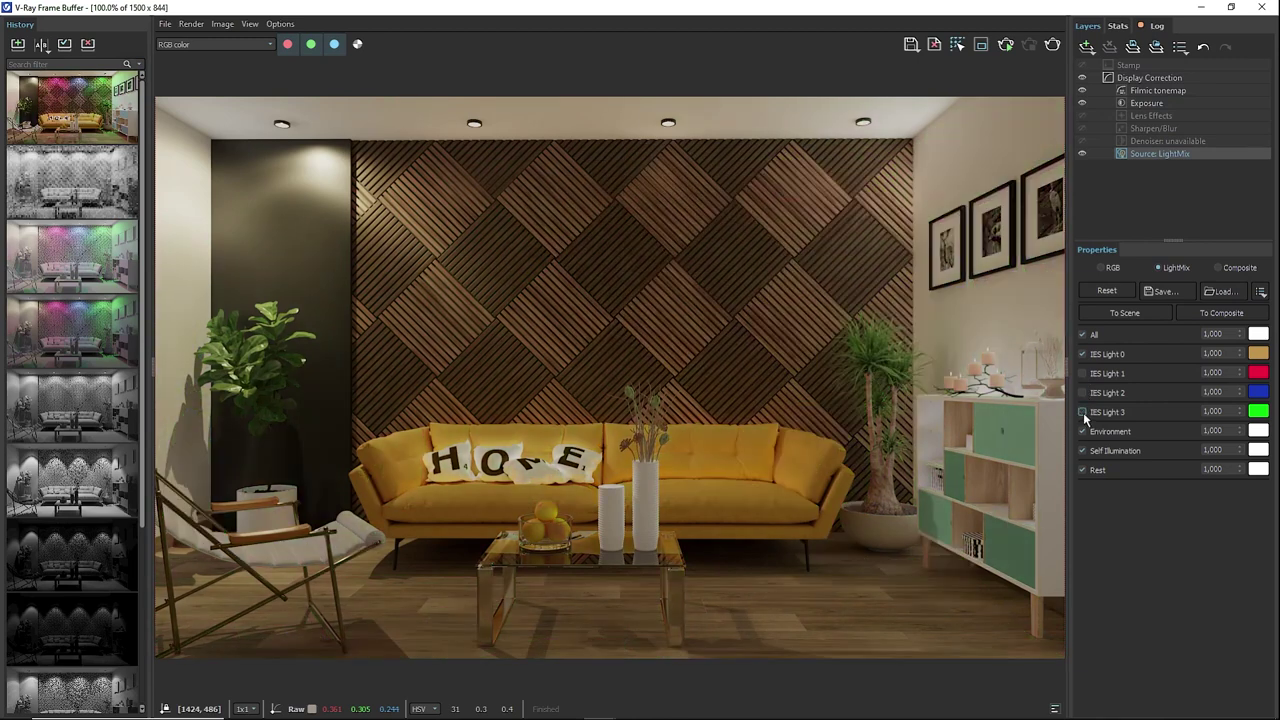
pyautogui.click(1082, 355)
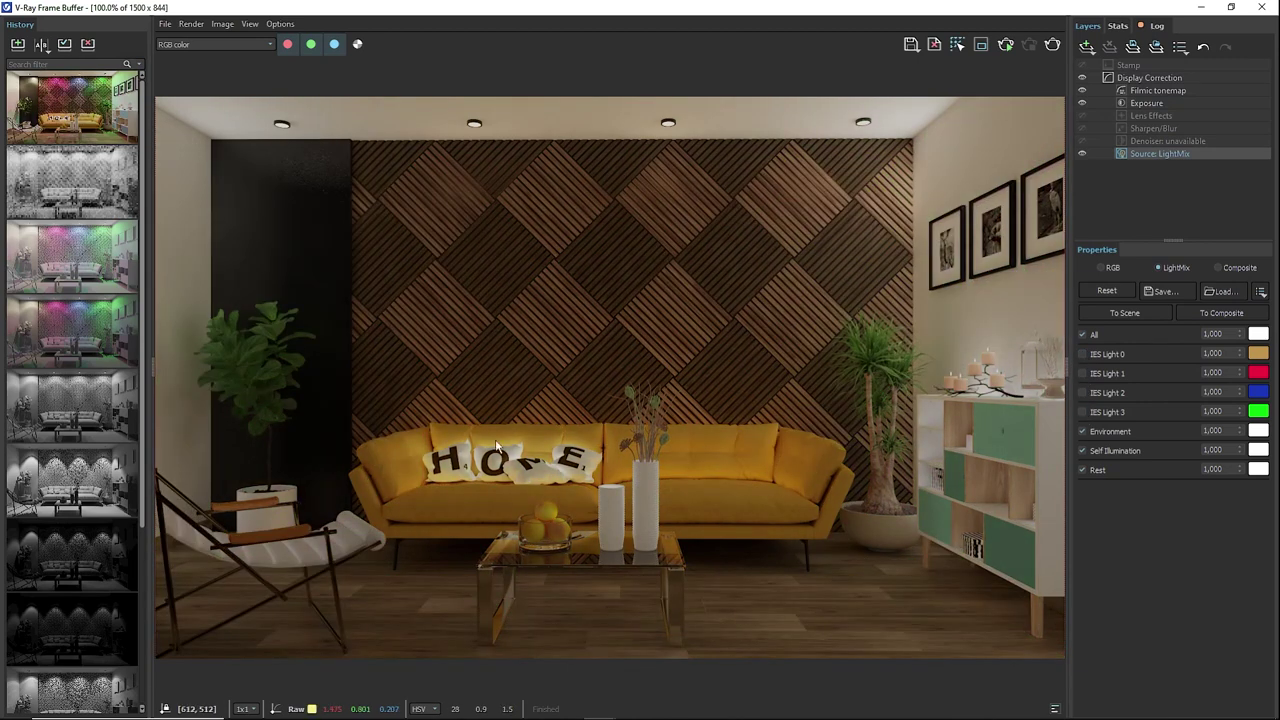
pyautogui.click(1082, 336)
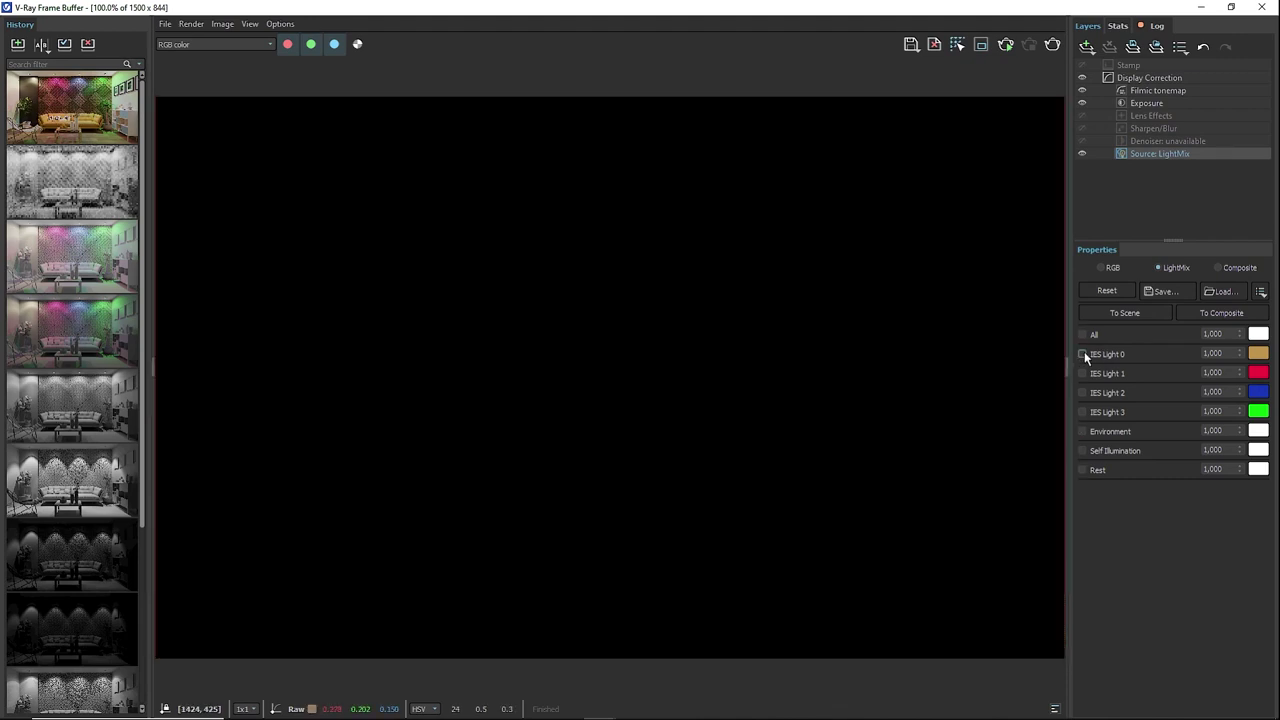
pyautogui.click(1083, 354)
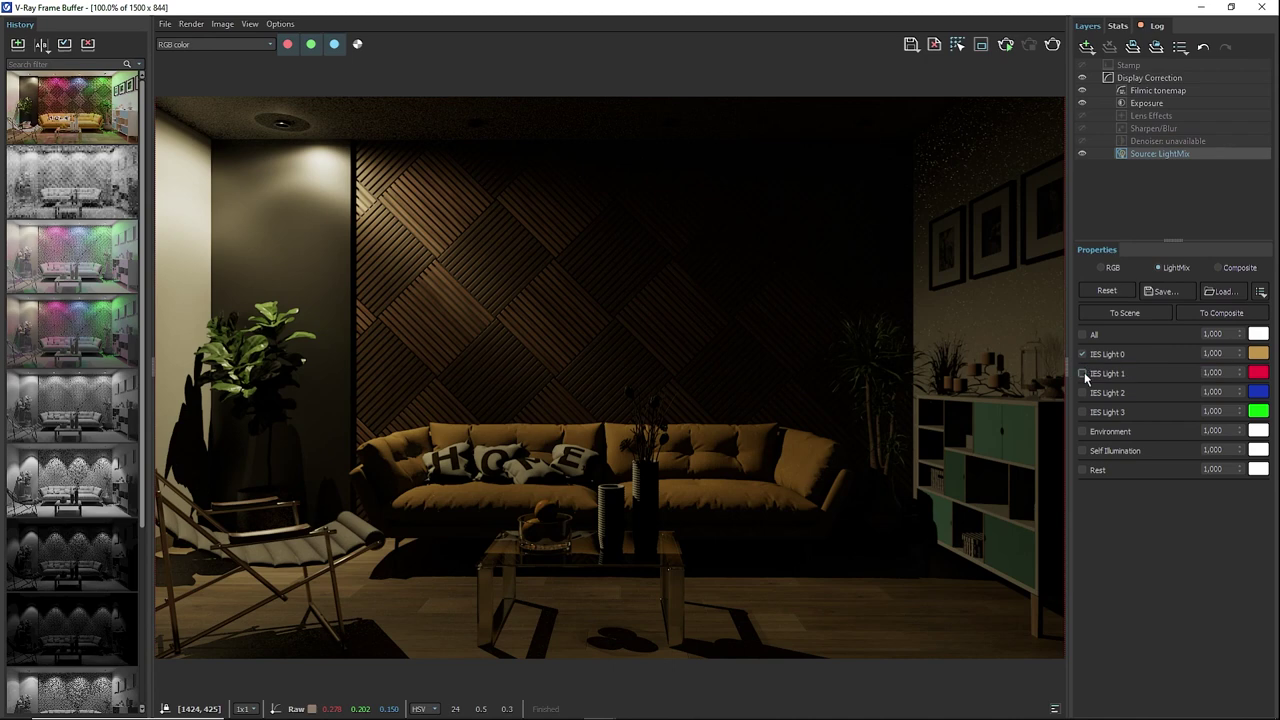
pyautogui.click(1082, 373)
pyautogui.click(1082, 392)
pyautogui.click(1082, 411)
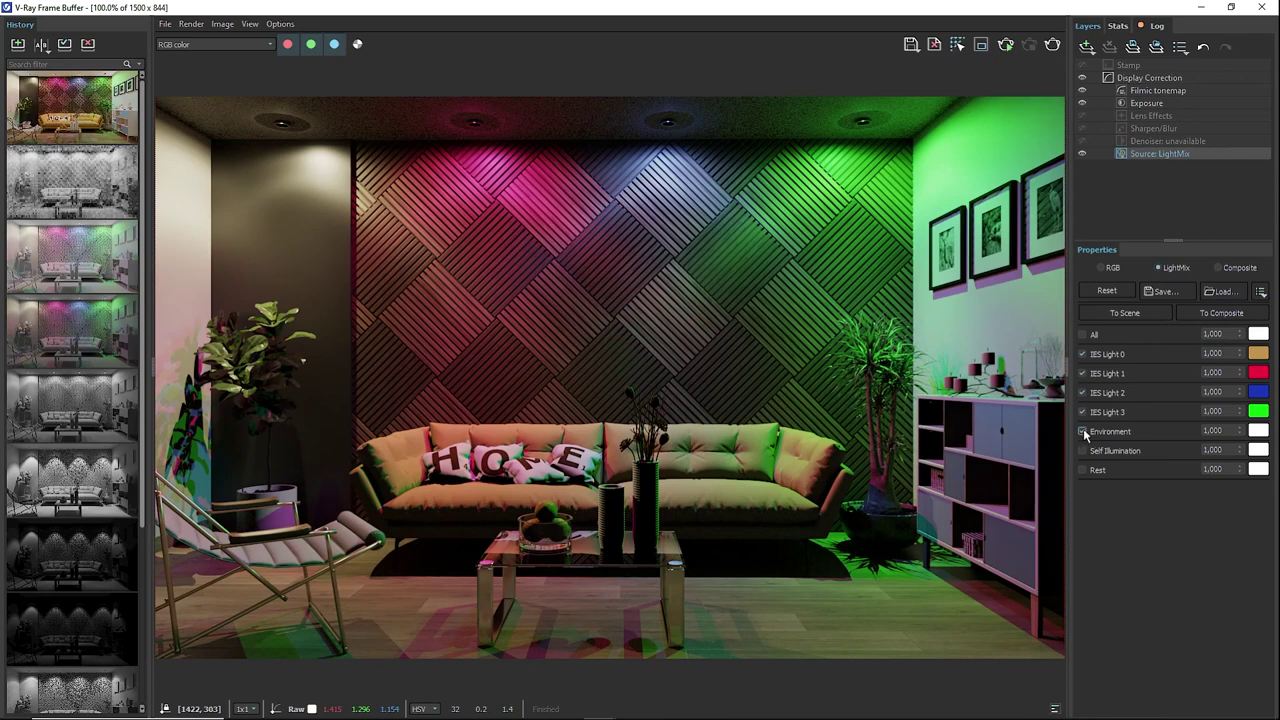
pyautogui.click(1081, 334)
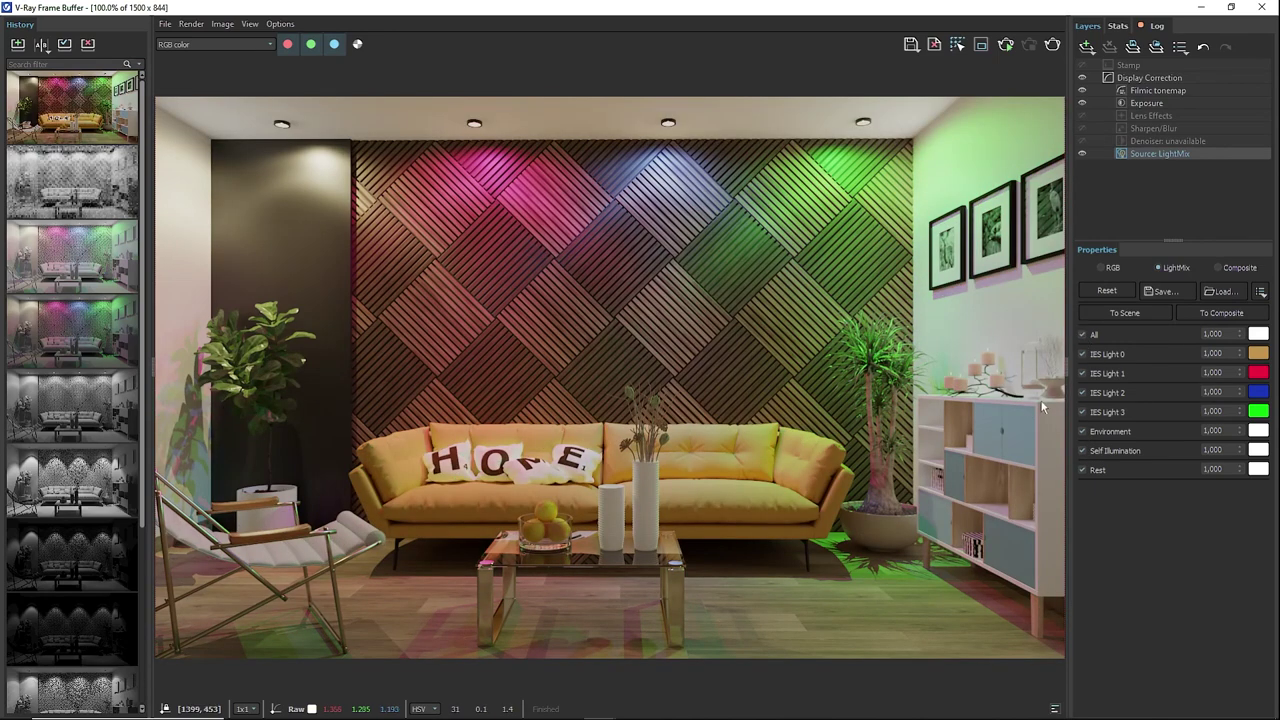